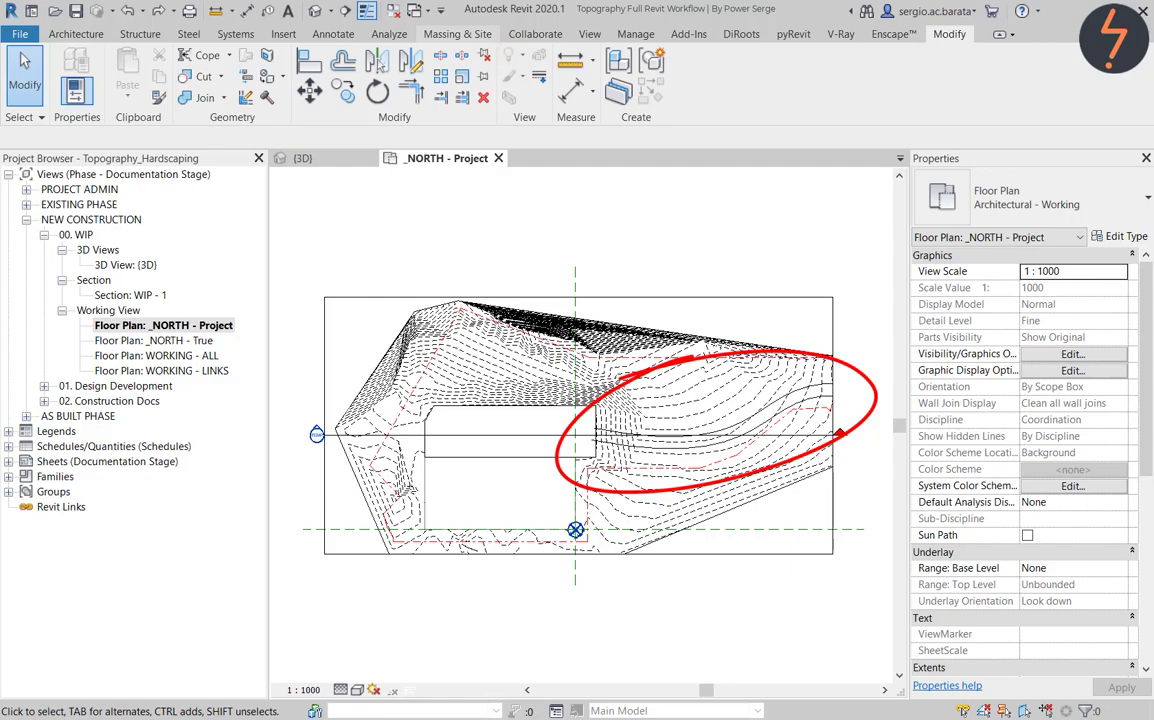
# - Start splitting the building-zone topography surface and pick the two curved road edge lines as split boundaries
pyautogui.click(478, 34)
pyautogui.click(617, 80)
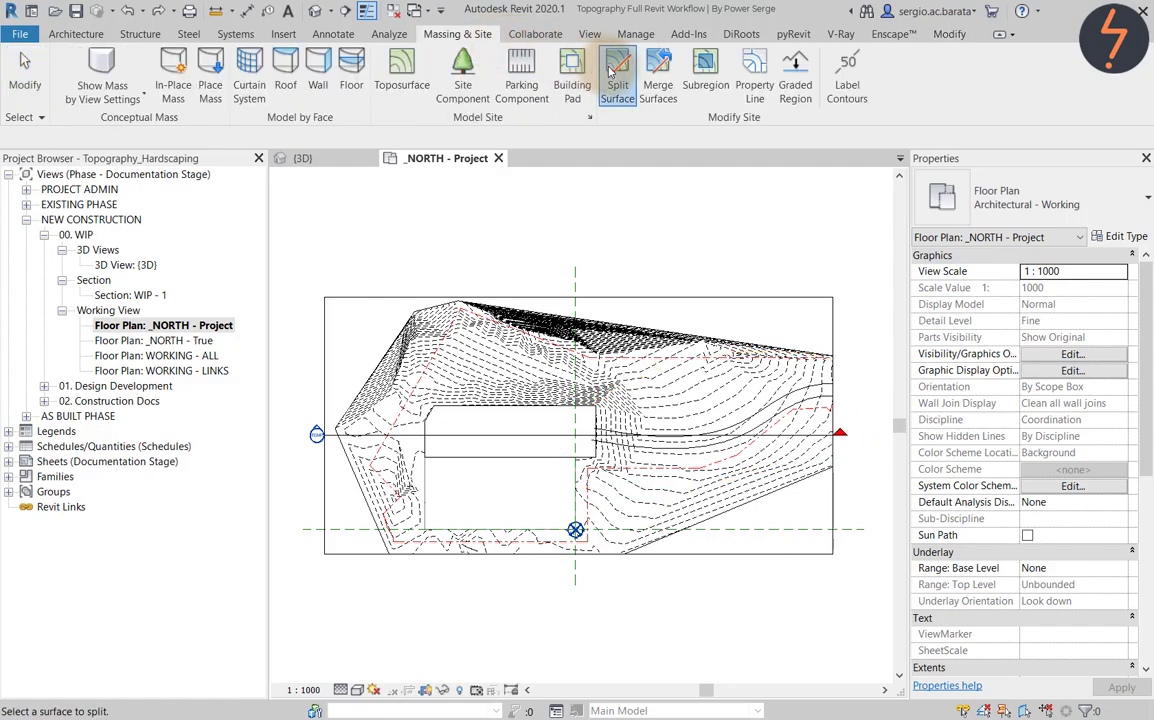
pyautogui.click(643, 382)
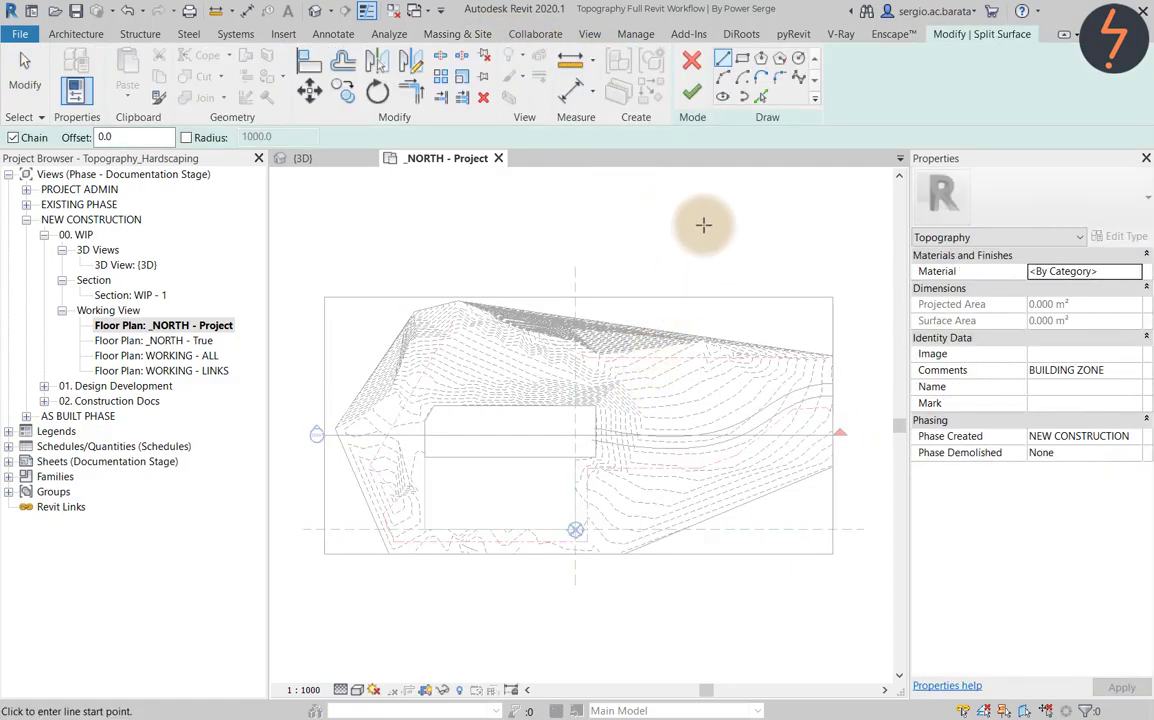
pyautogui.click(760, 96)
pyautogui.scroll(3, 650, 450)
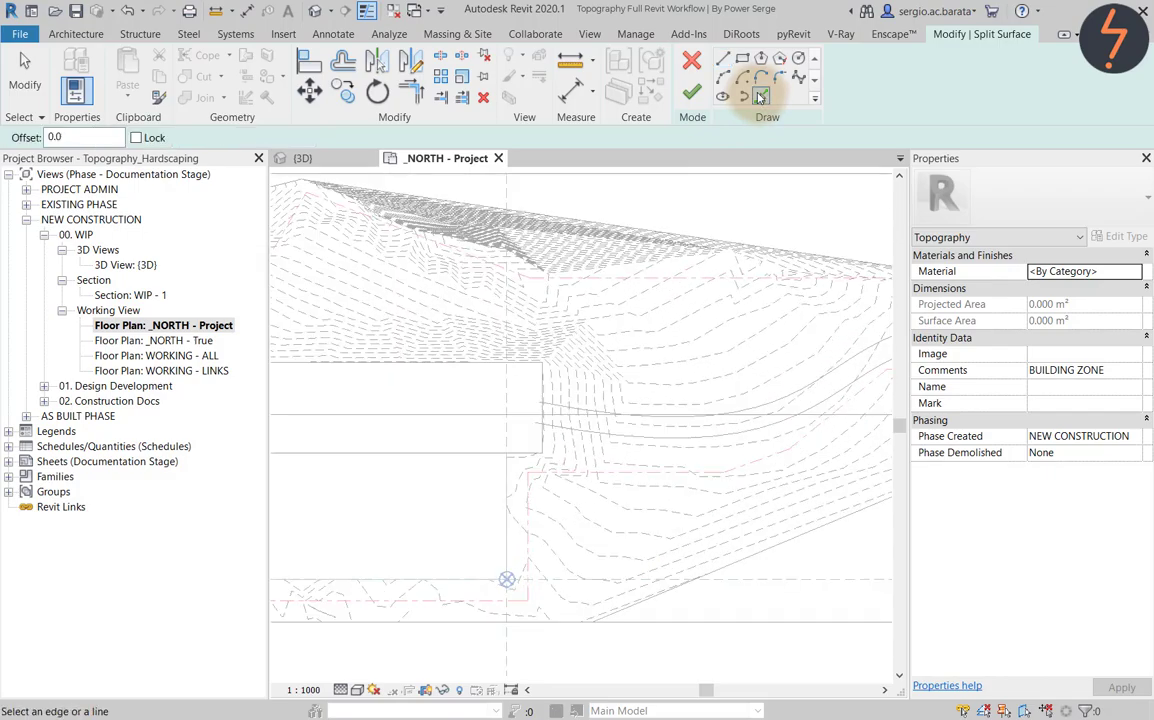
pyautogui.click(679, 436)
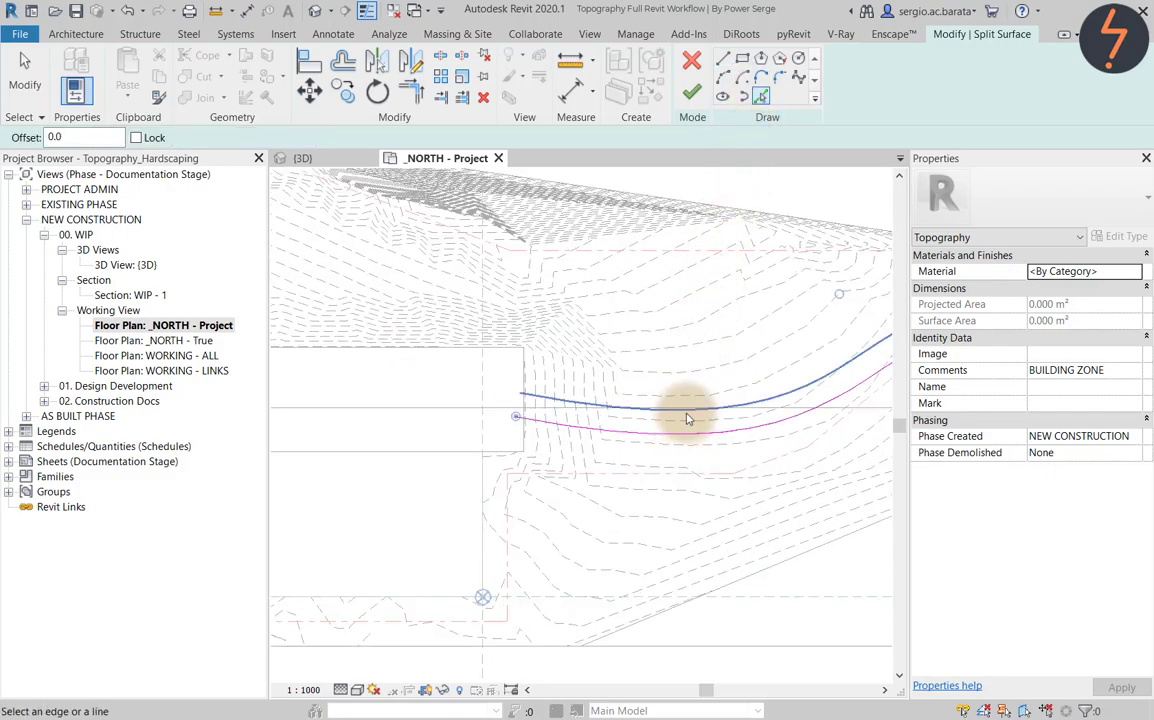
pyautogui.click(686, 413)
# - Close both ends of the road split sketch with straight lines between the two curves and finish the surface split
pyautogui.click(723, 58)
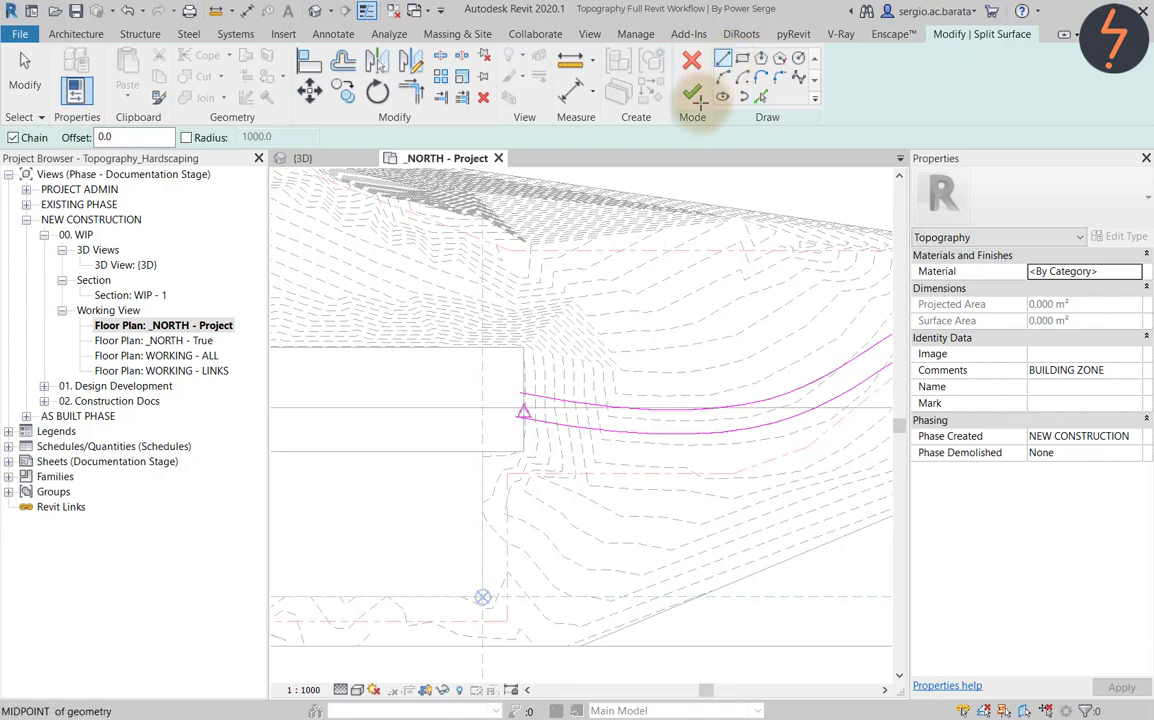
pyautogui.scroll(3, 533, 360)
pyautogui.click(530, 360)
pyautogui.scroll(-6, 525, 410)
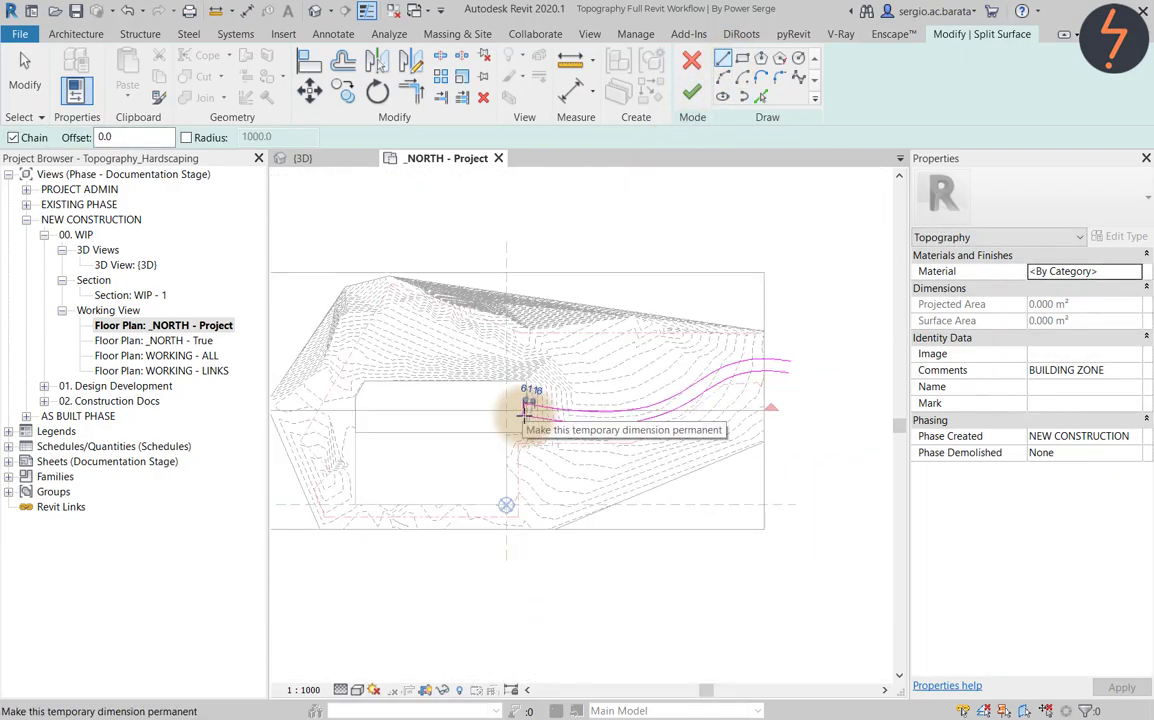
pyautogui.scroll(4, 527, 411)
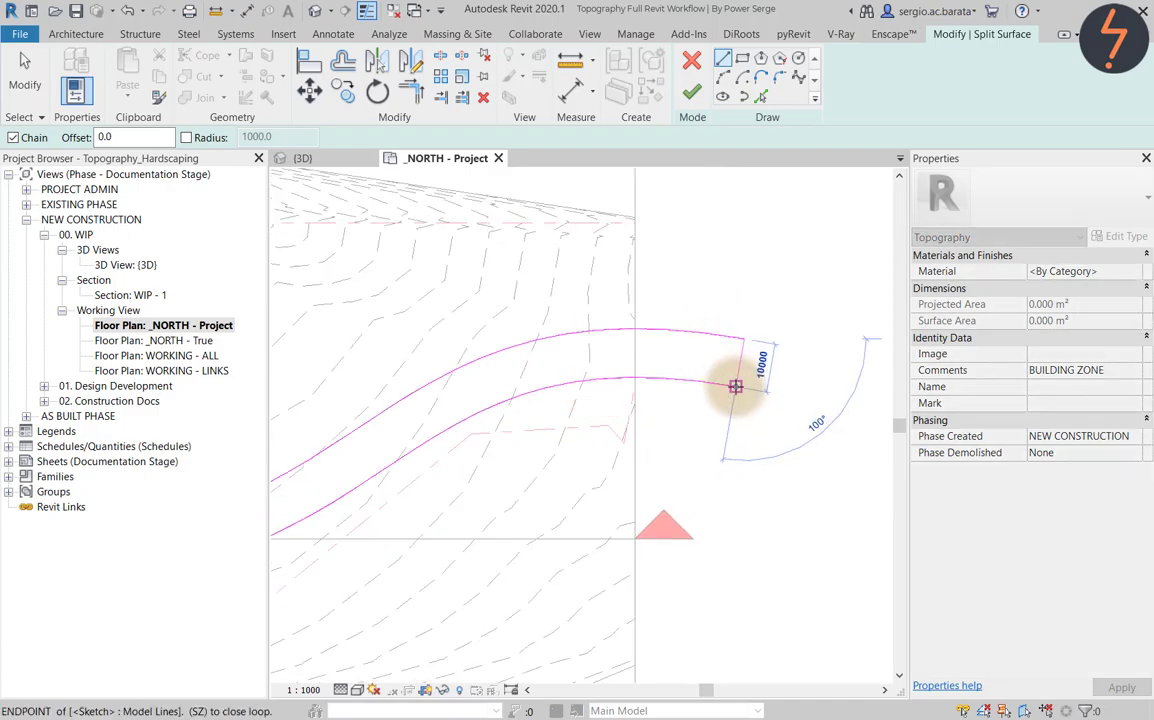
pyautogui.click(732, 381)
pyautogui.click(691, 96)
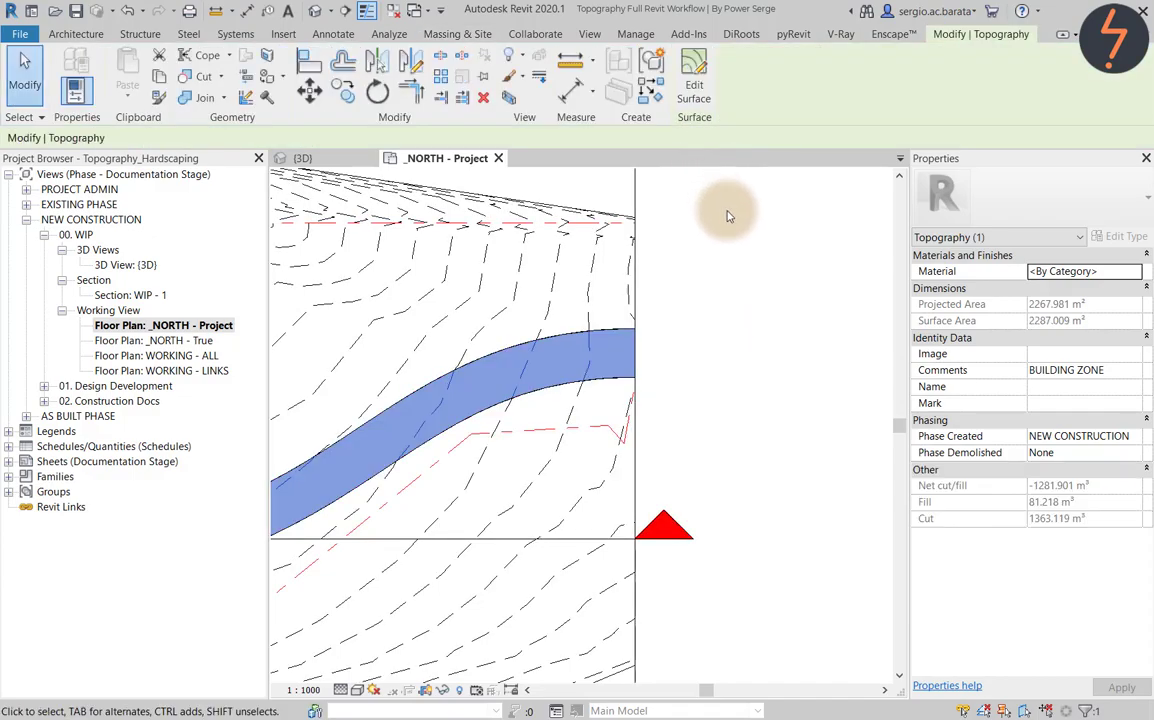
# - Isolate the split road surface in the {3D} view
pyautogui.click(335, 158)
pyautogui.scroll(-5, 561, 503)
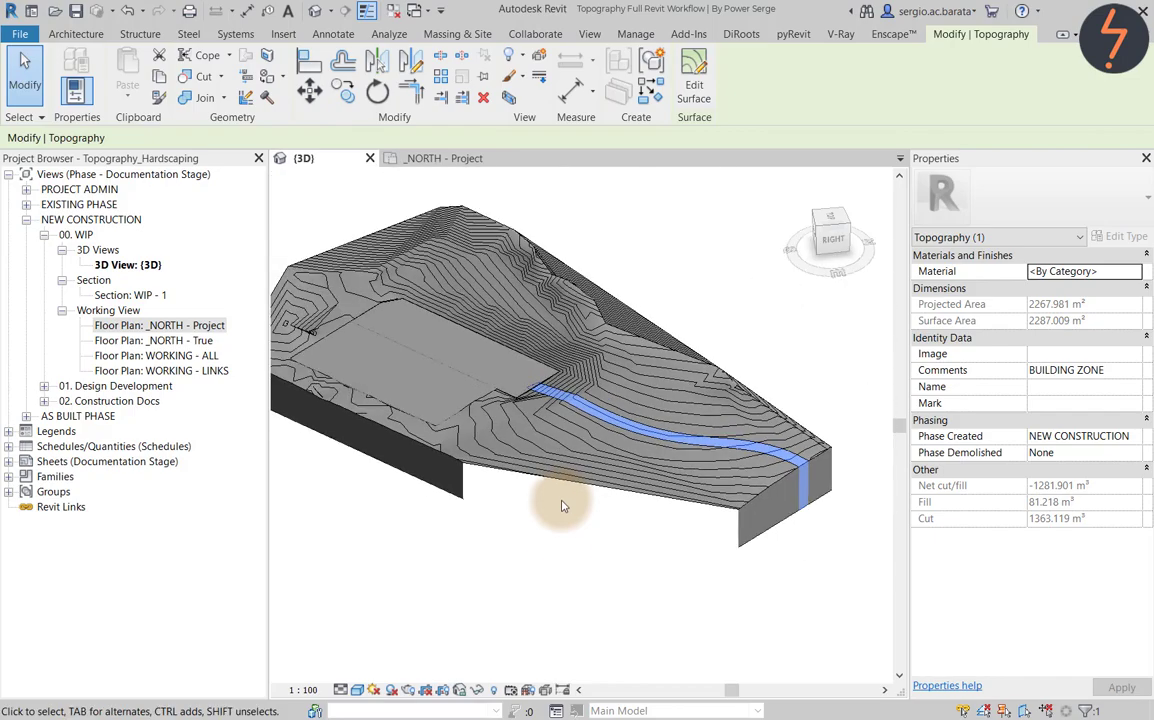
pyautogui.rightClick(562, 505)
pyautogui.click(612, 451)
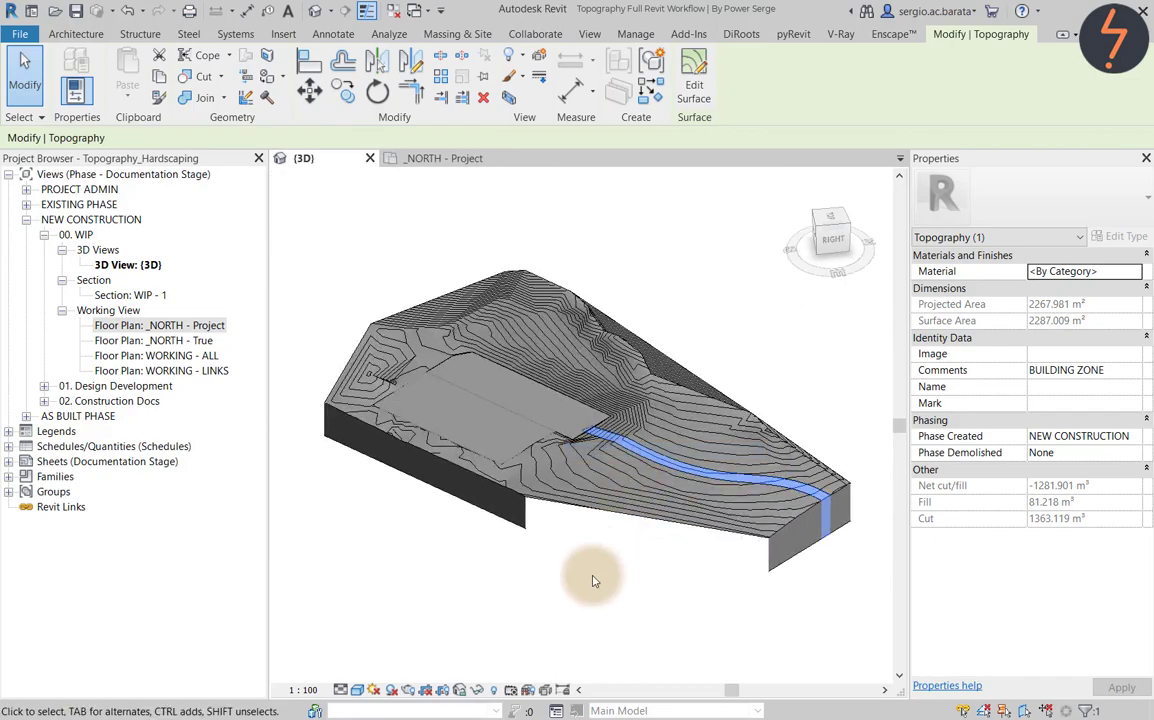
pyautogui.click(834, 227)
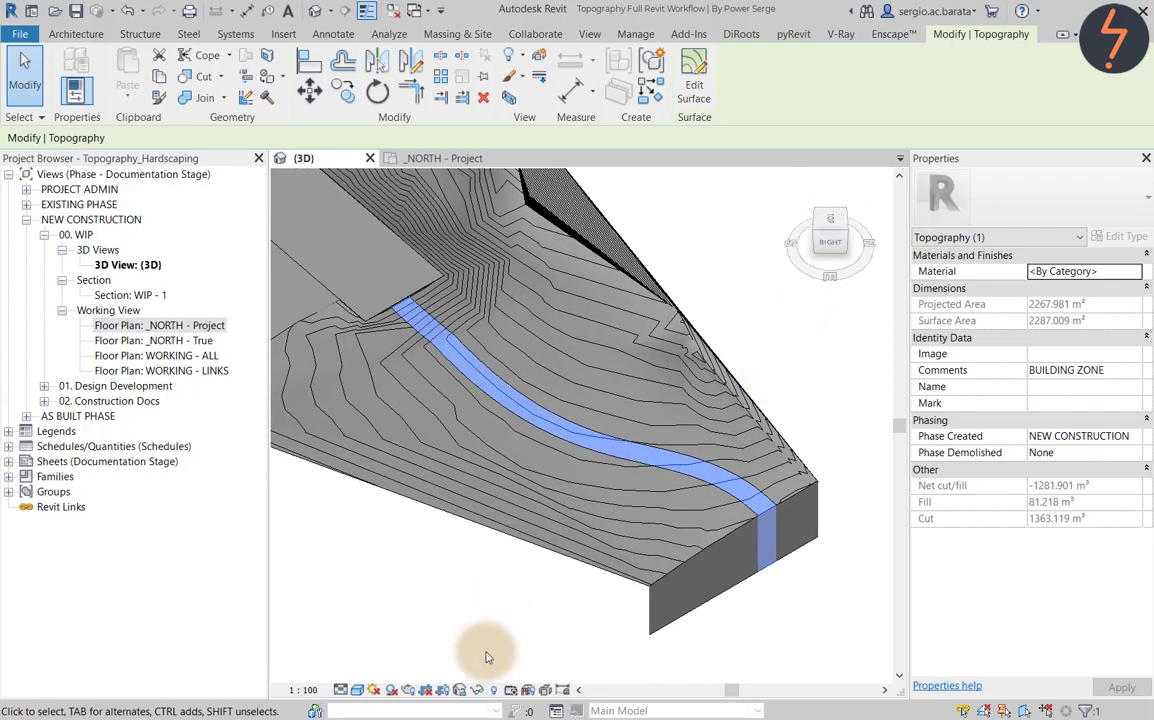
pyautogui.click(476, 690)
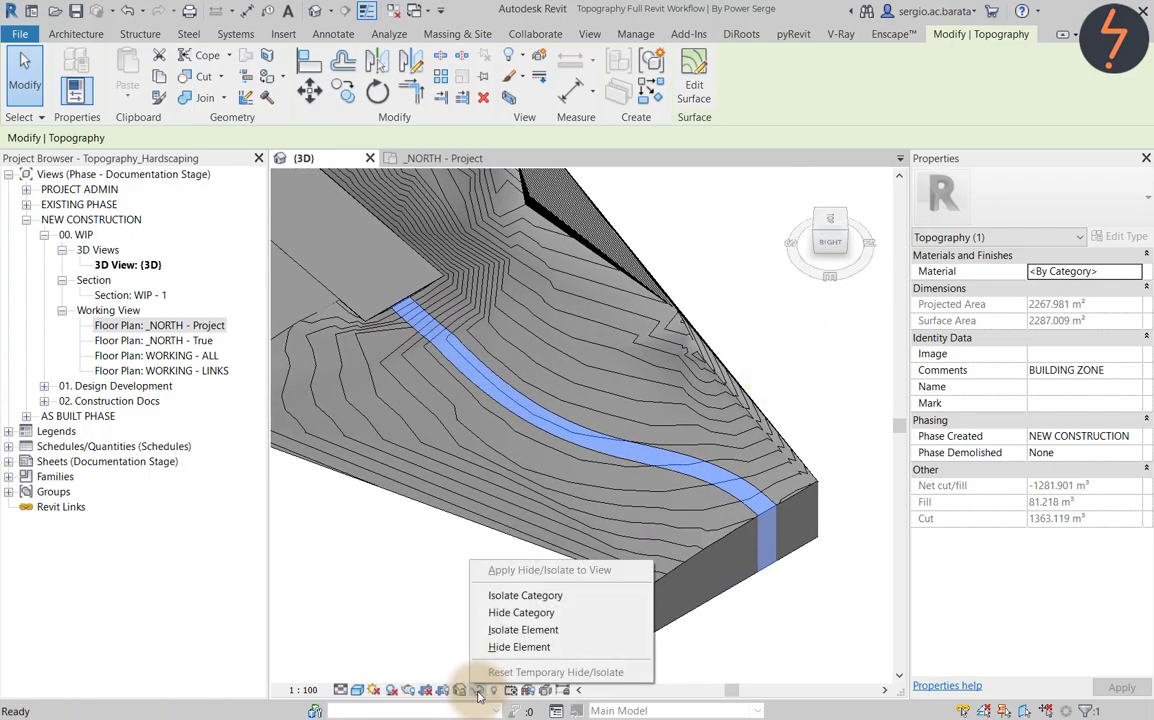
pyautogui.click(528, 630)
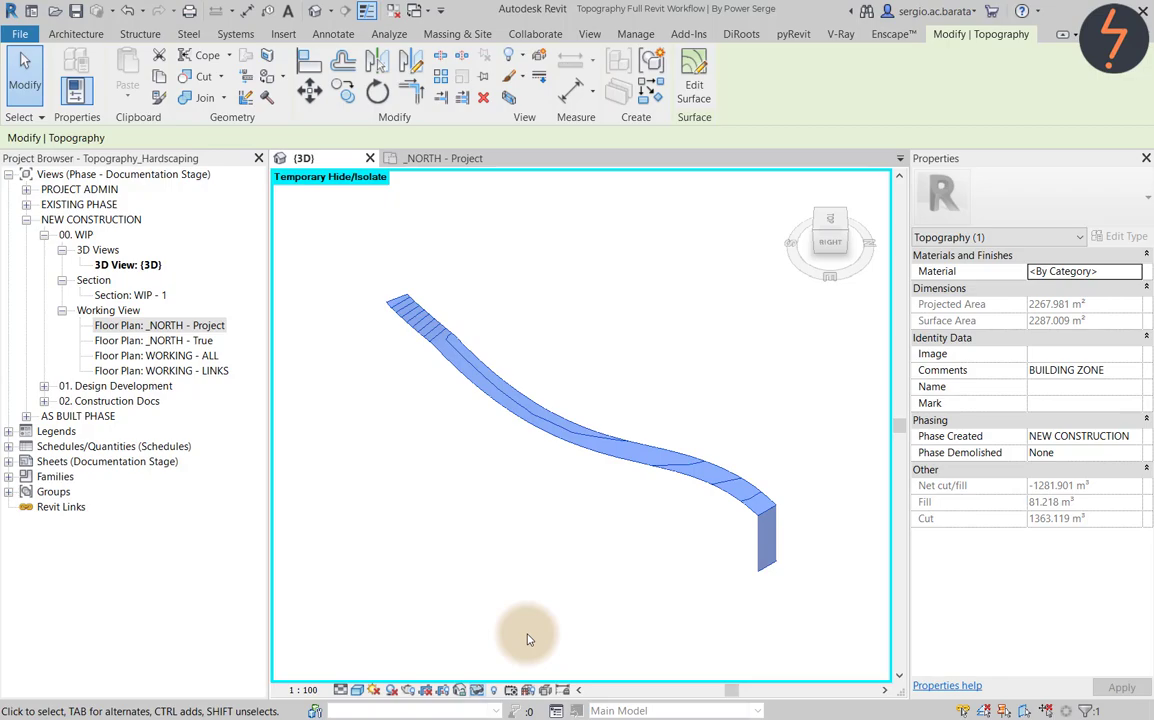
# - Export the isolated 3D view as an AutoCAD 2013 DWG named Road, leaving the temporary isolate mode on
pyautogui.click(19, 35)
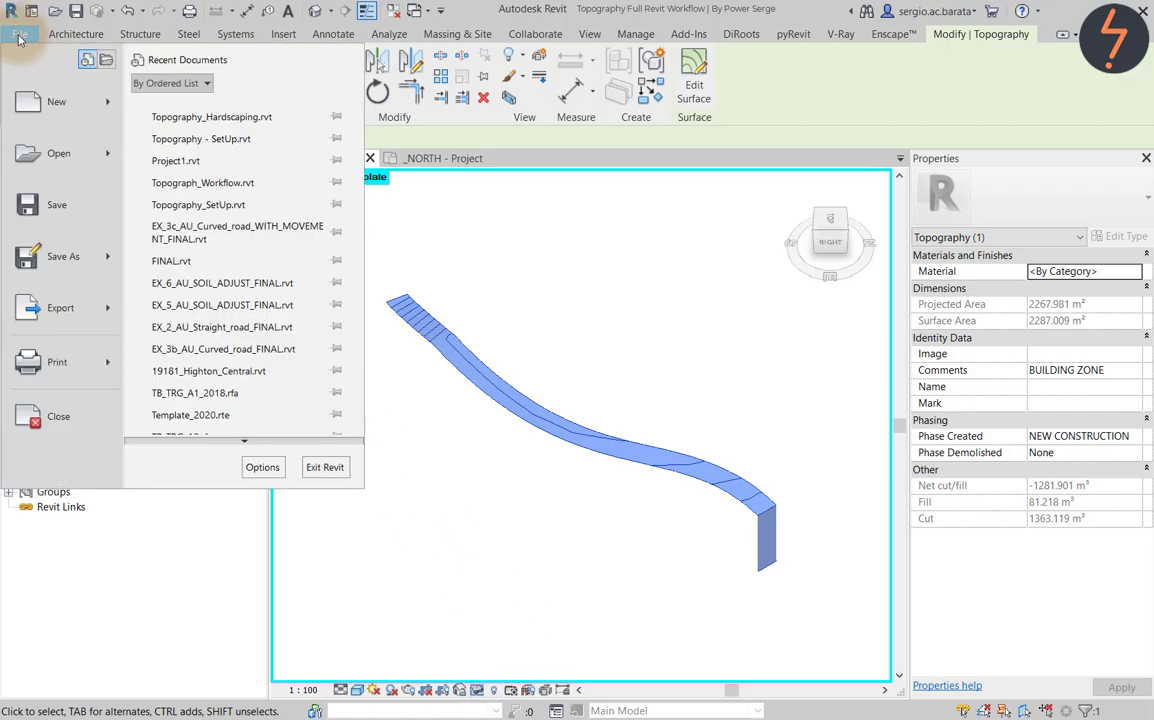
pyautogui.click(95, 307)
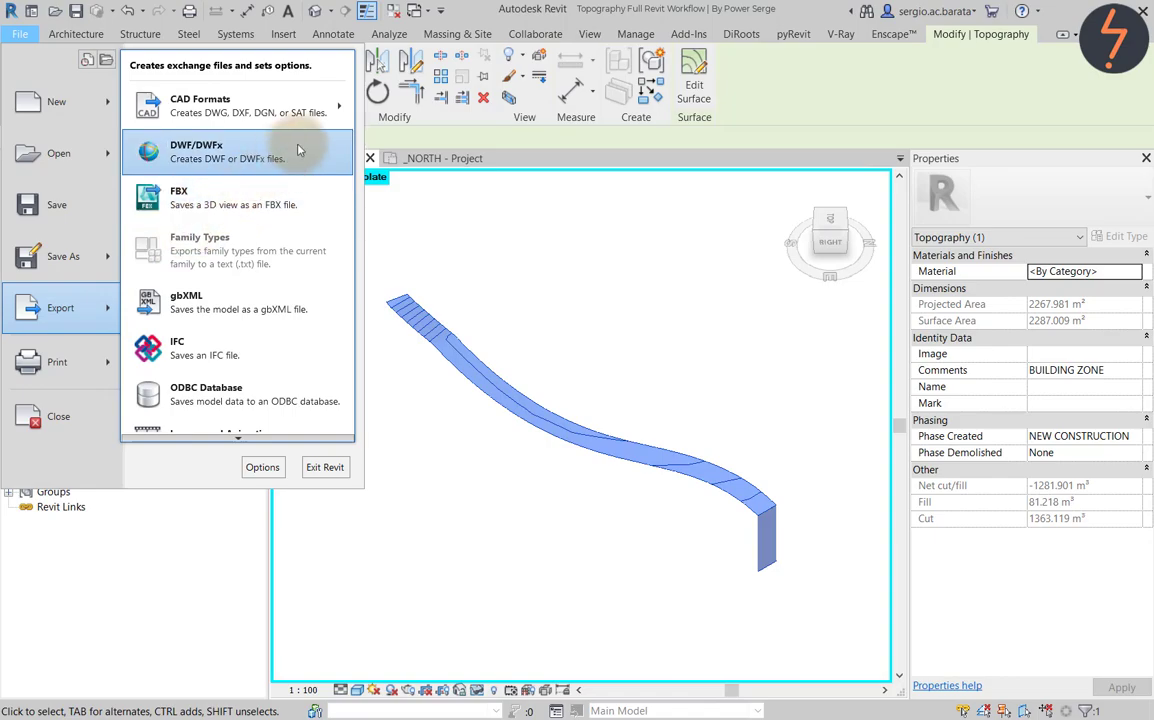
pyautogui.moveTo(336, 120)
pyautogui.click(385, 97)
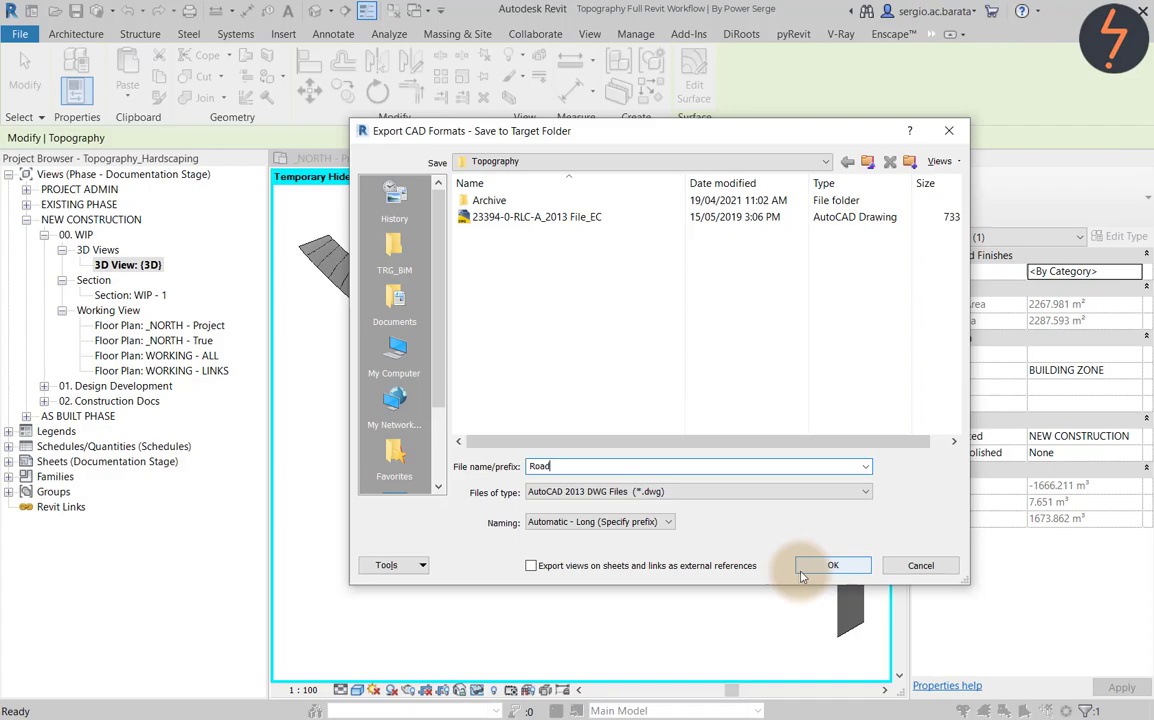
pyautogui.click(801, 571)
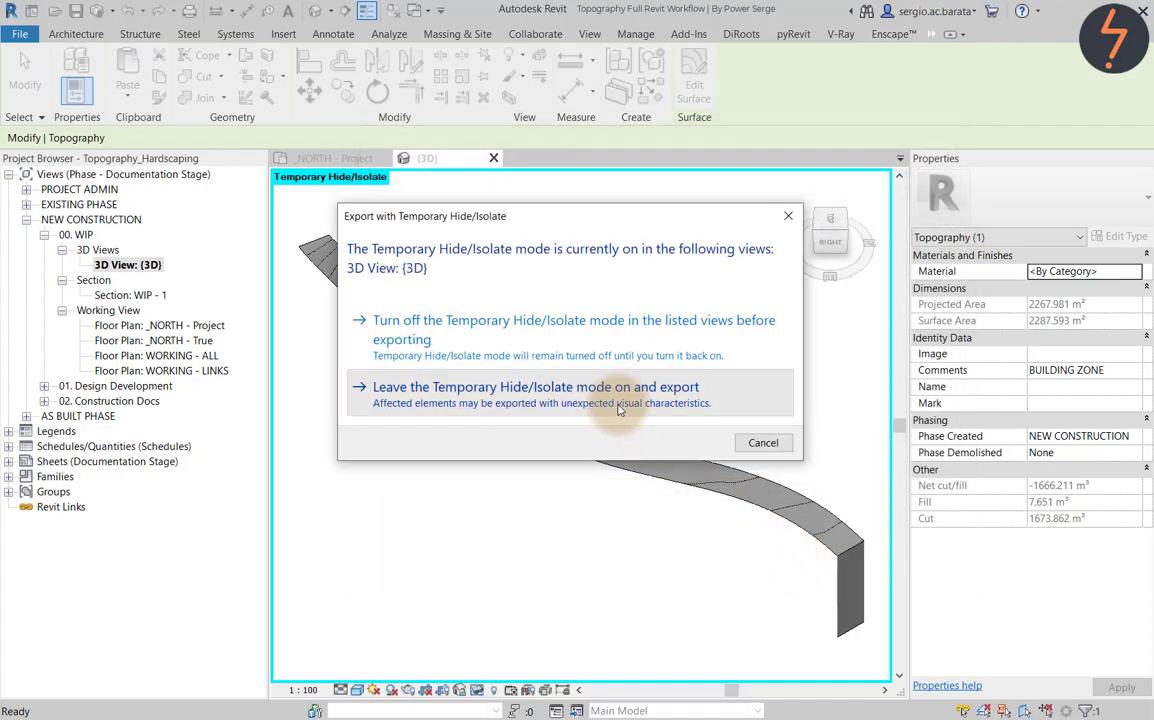
pyautogui.click(683, 381)
# - Link Road.dwg into the model with Auto - Origin to Origin positioning at AHD and Orient to View enabled
pyautogui.click(133, 75)
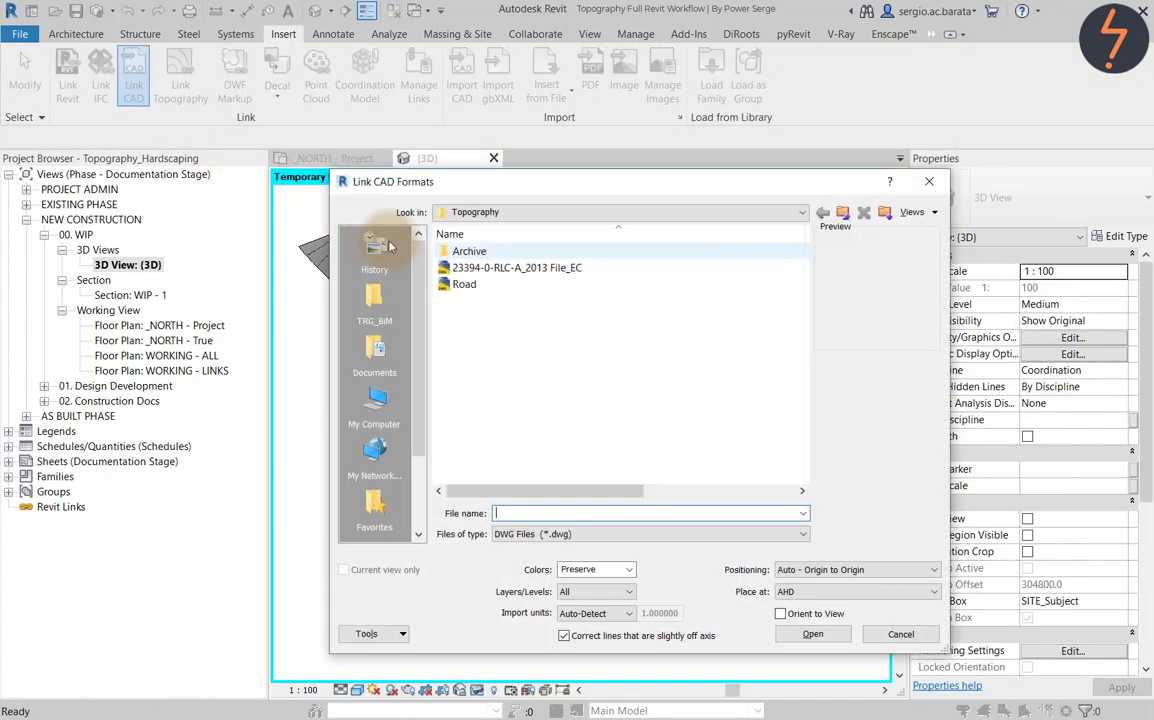
pyautogui.click(466, 285)
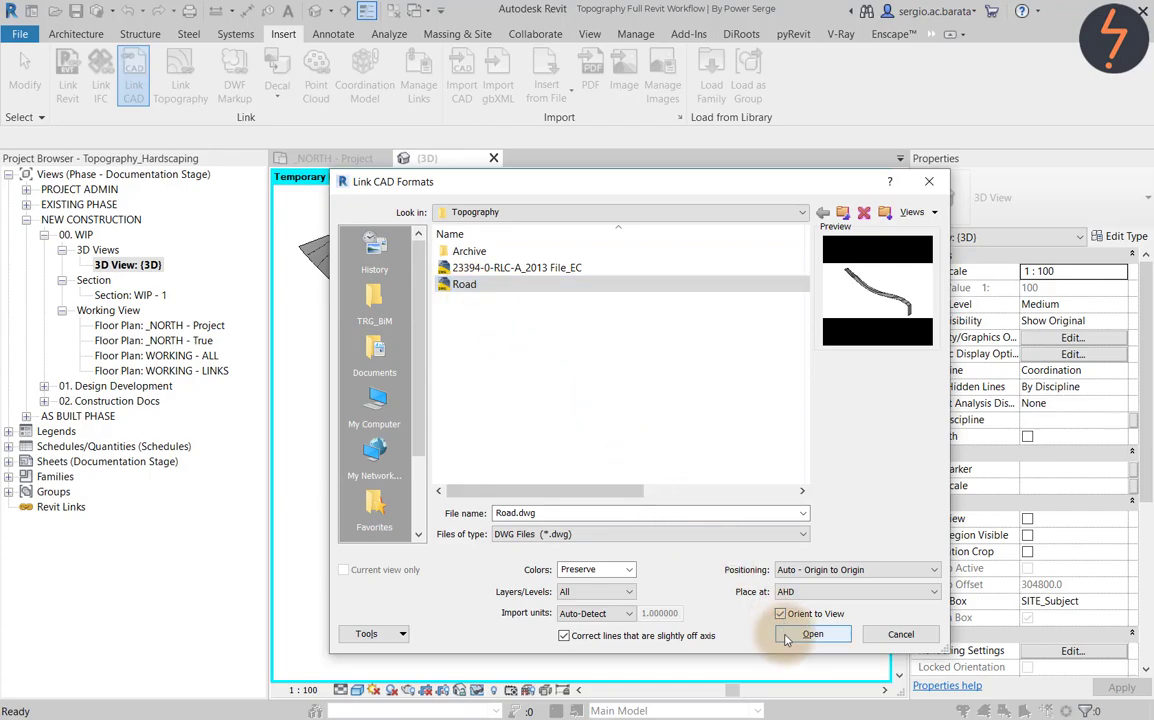
pyautogui.click(795, 637)
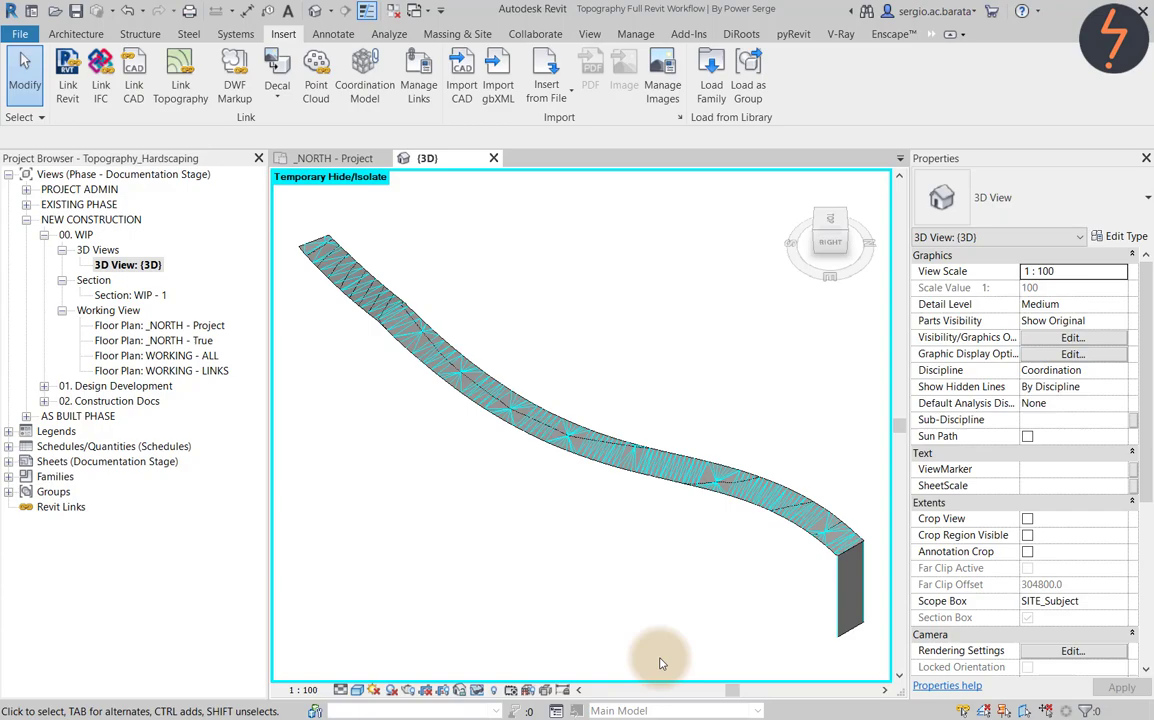
# - Isolate the linked Road.dwg in the 3D view
pyautogui.click(703, 493)
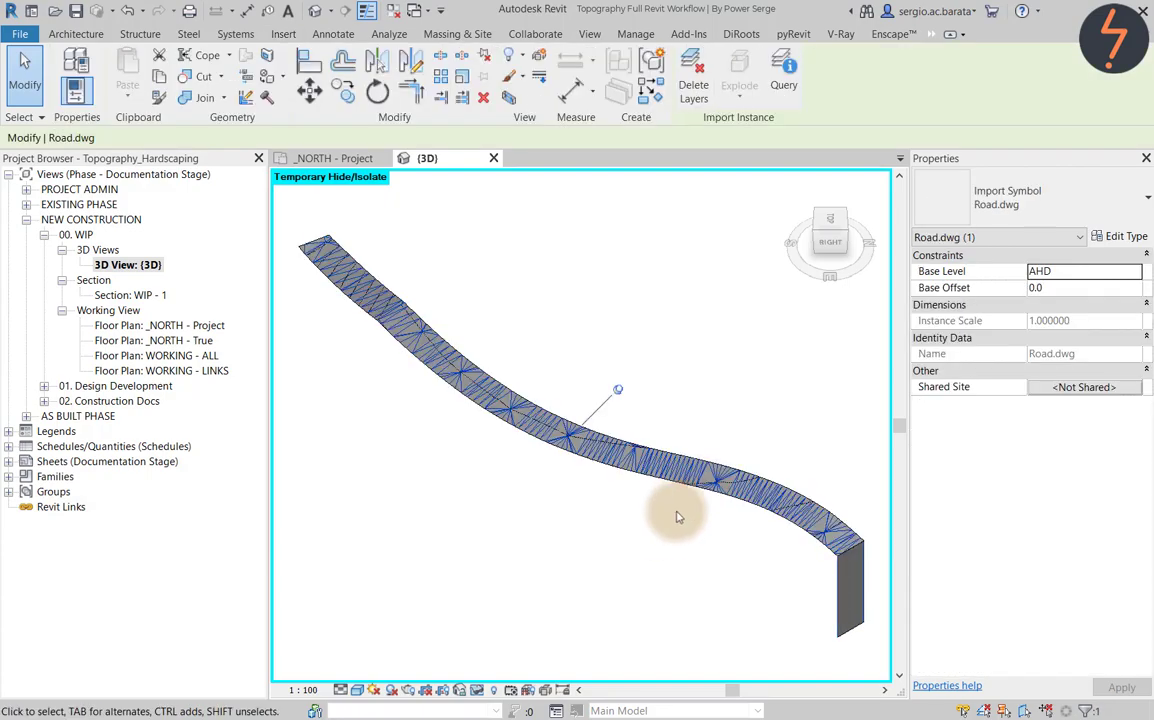
pyautogui.click(479, 690)
pyautogui.click(505, 630)
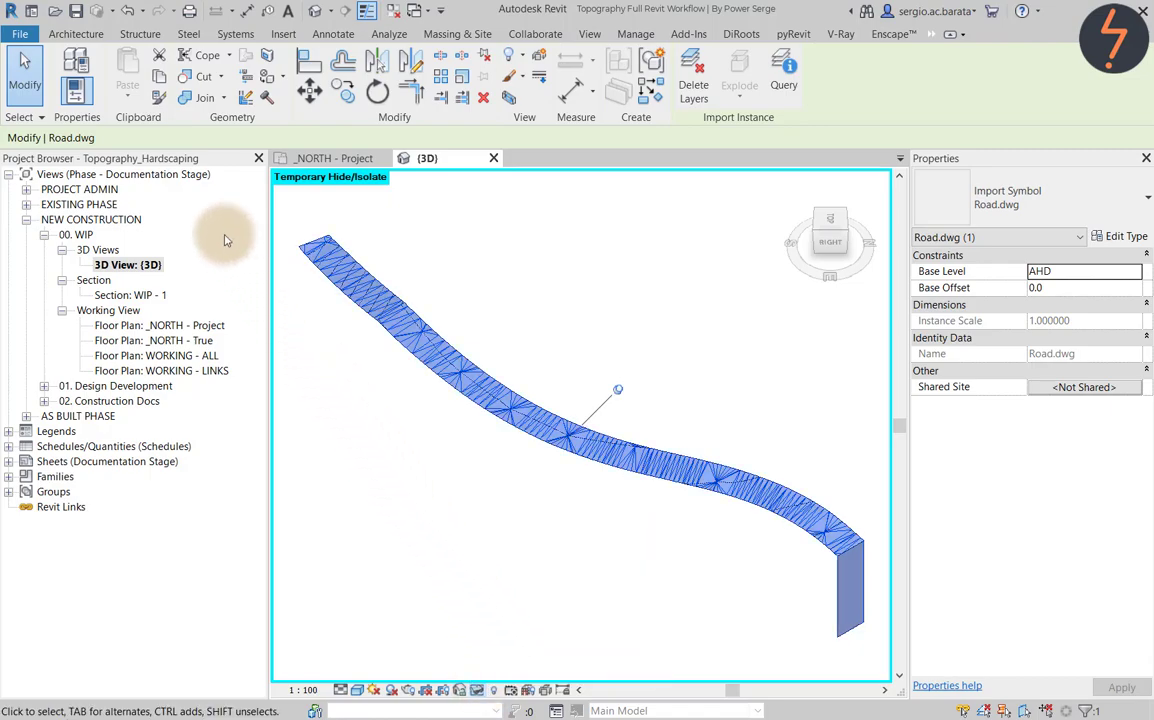
# - Start a Roof by Footprint and move it to the FFL level
pyautogui.click(86, 37)
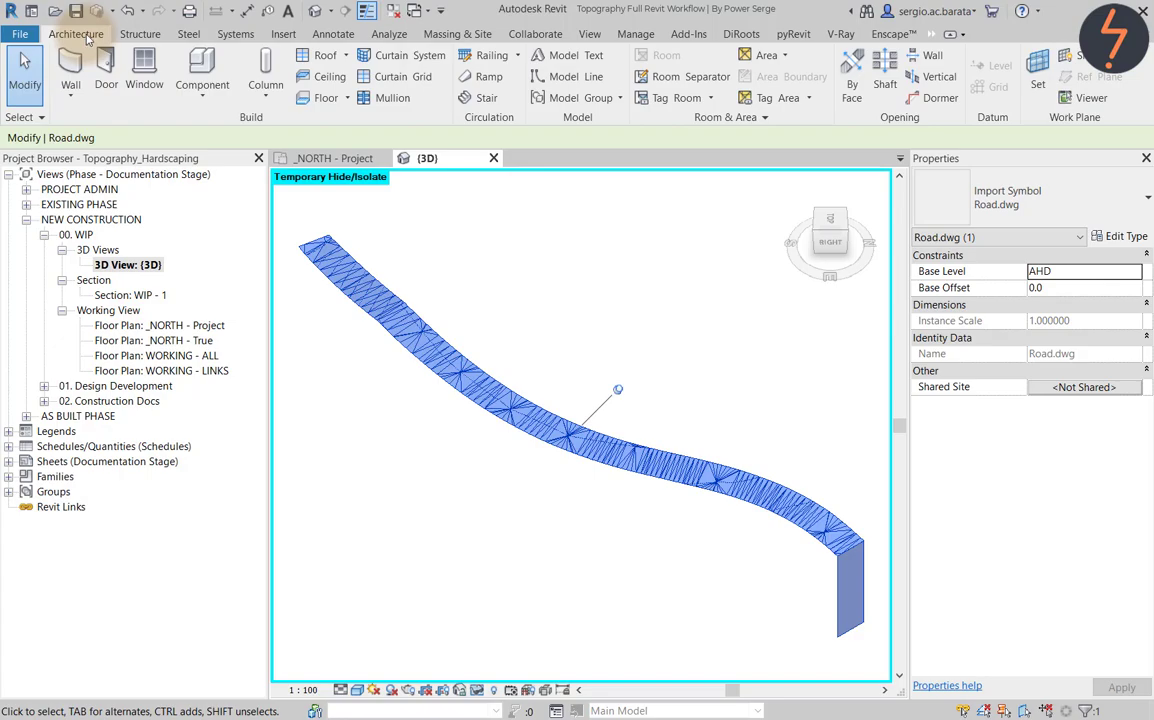
pyautogui.click(345, 56)
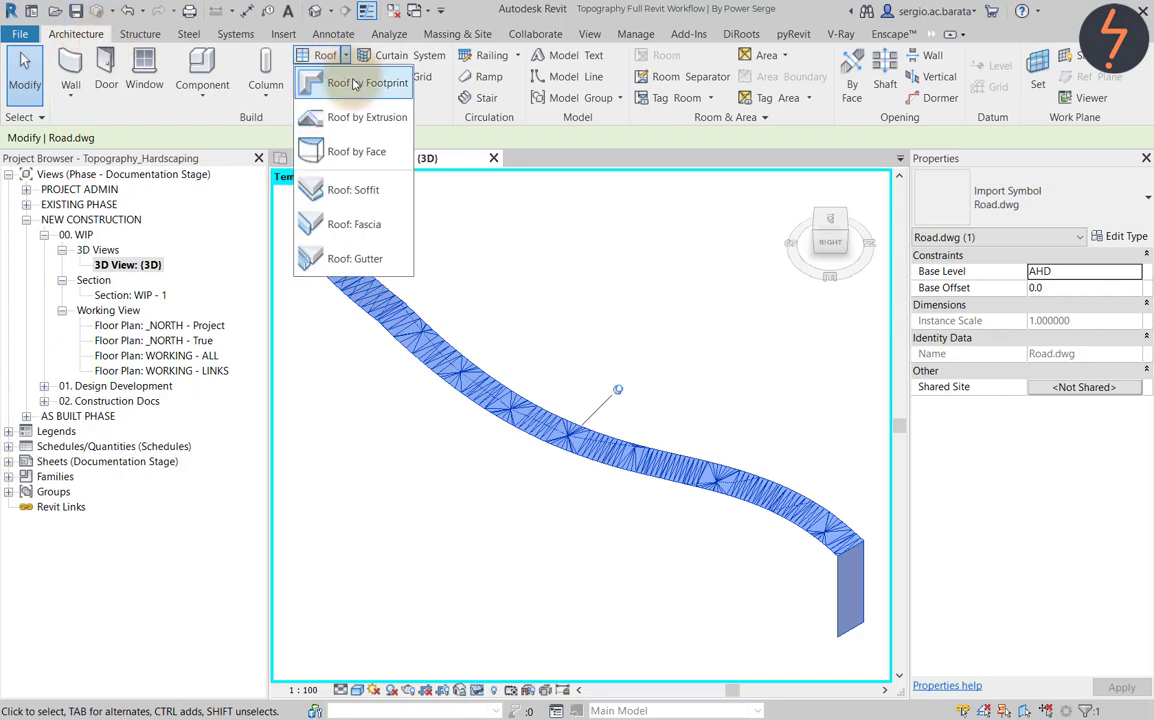
pyautogui.click(360, 80)
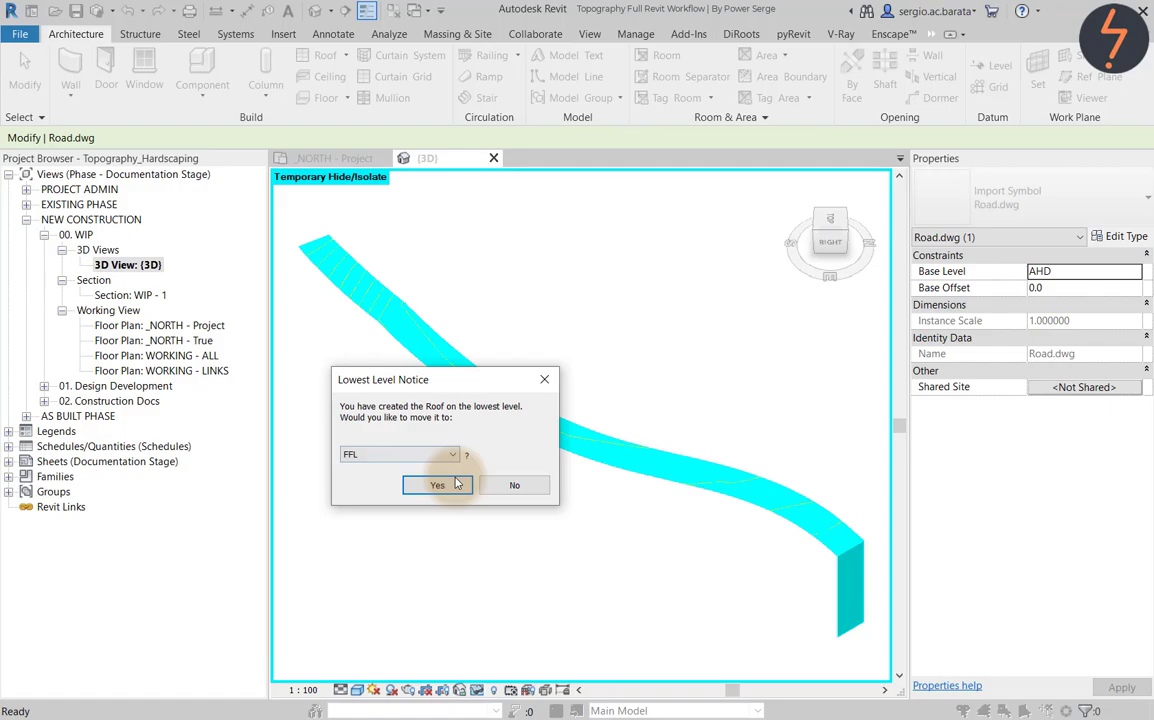
pyautogui.click(437, 485)
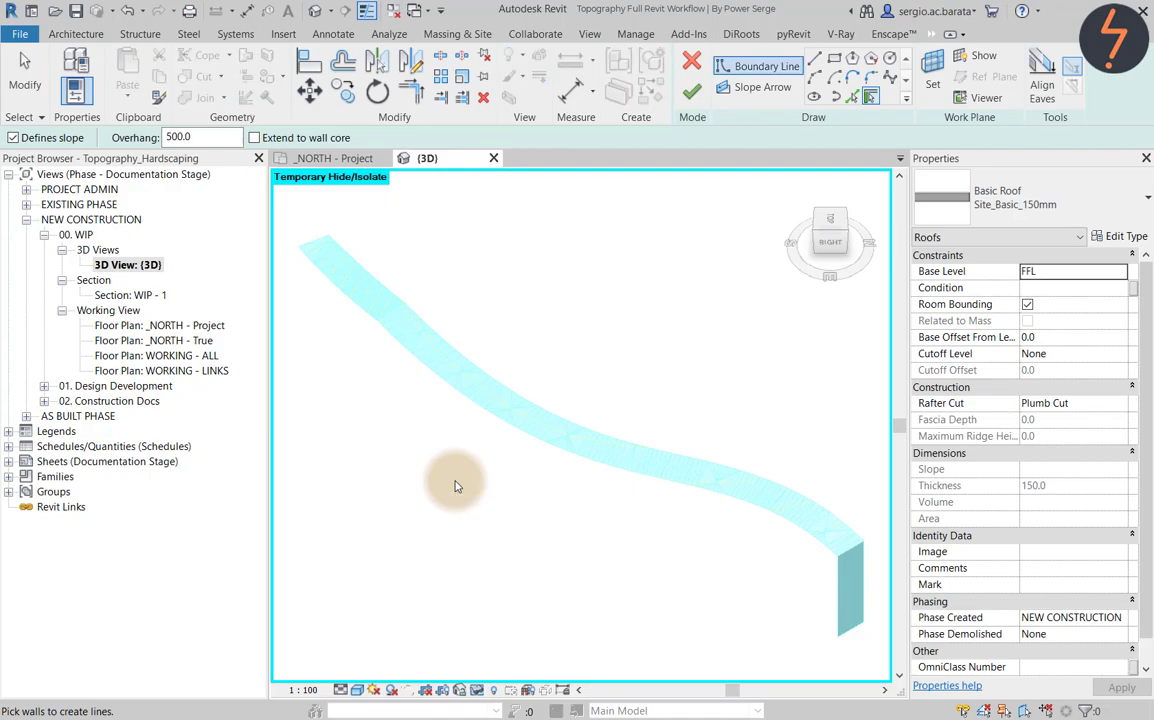
# - Pick the chain of road outline edges as the roof boundary and set its slope to 0%
pyautogui.click(852, 96)
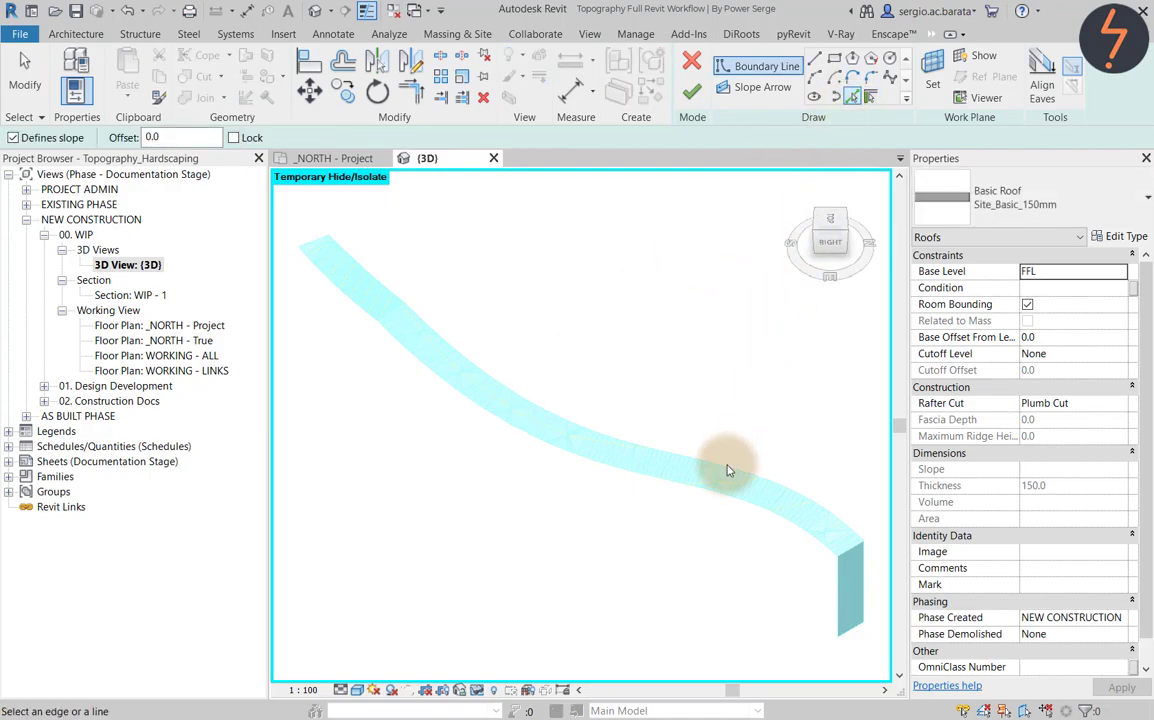
pyautogui.press('Tab')
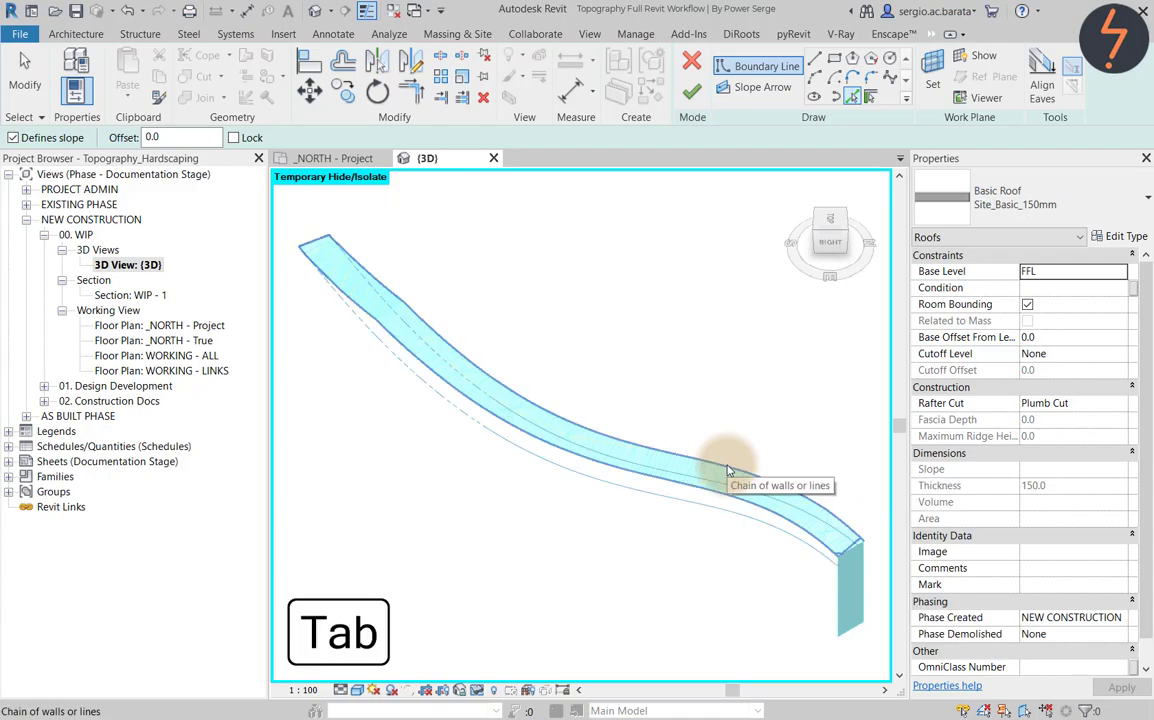
pyautogui.click(727, 466)
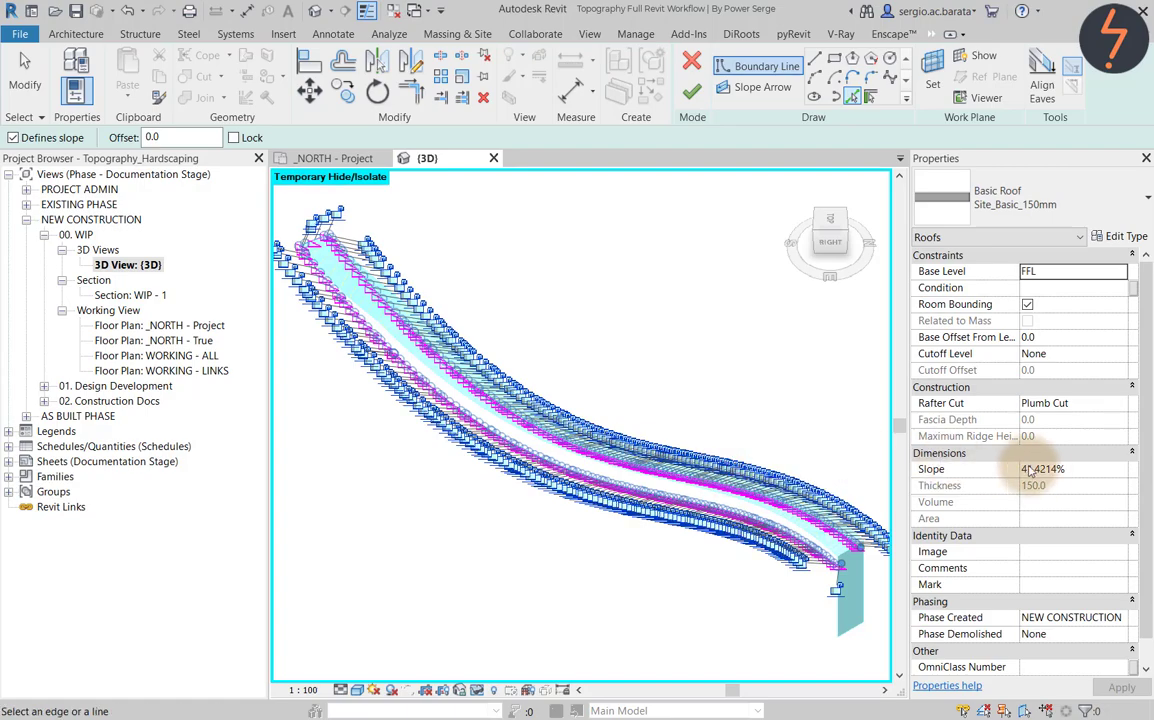
pyautogui.click(1075, 472)
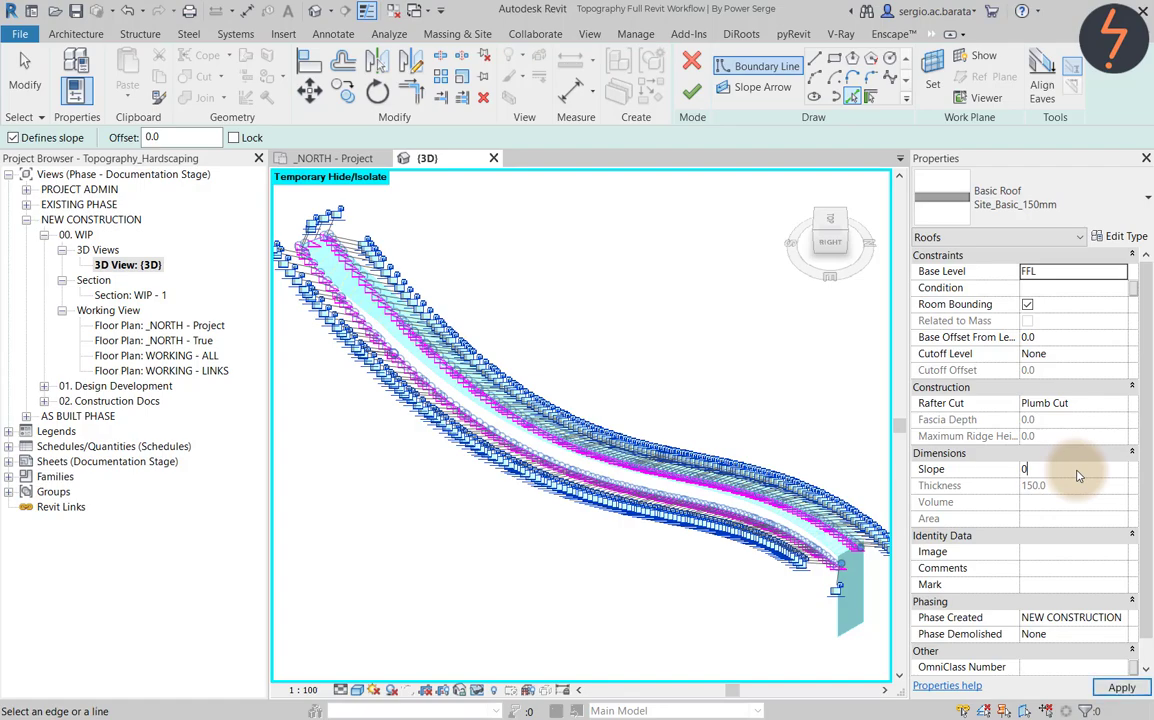
pyautogui.write('0000')
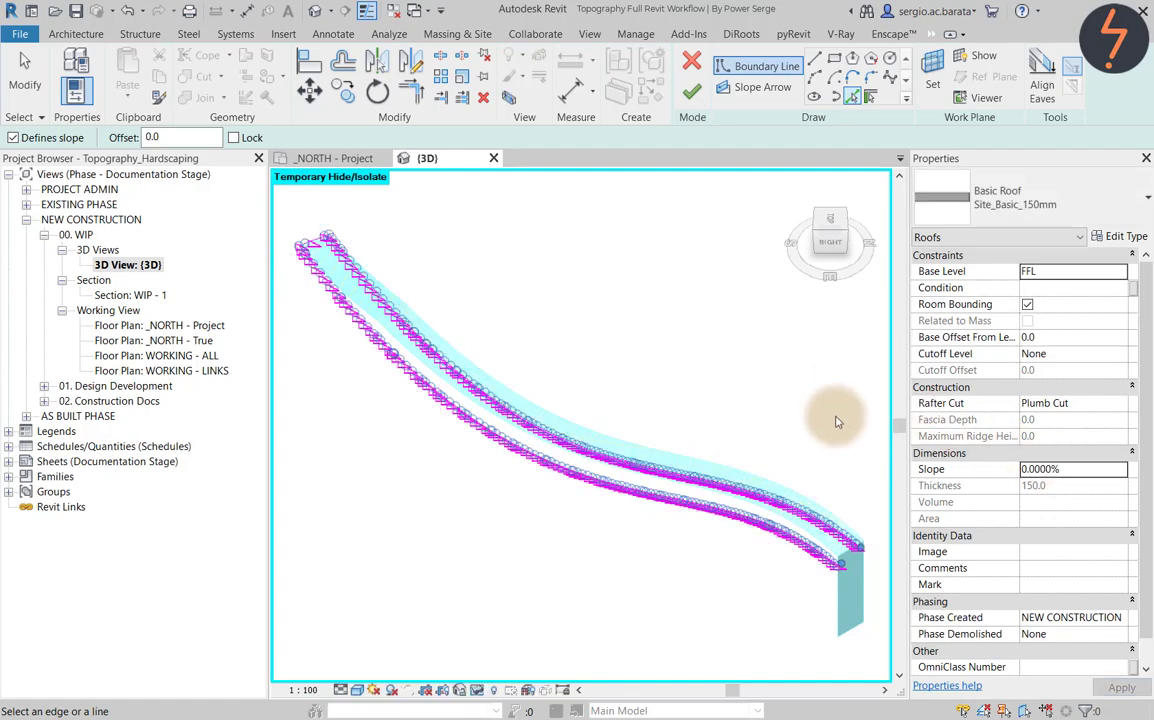
# - Pick the road's near end edge as roof boundary and draw a line closing its gap to the inner side boundary
pyautogui.scroll(4, 858, 570)
pyautogui.scroll(2, 870, 586)
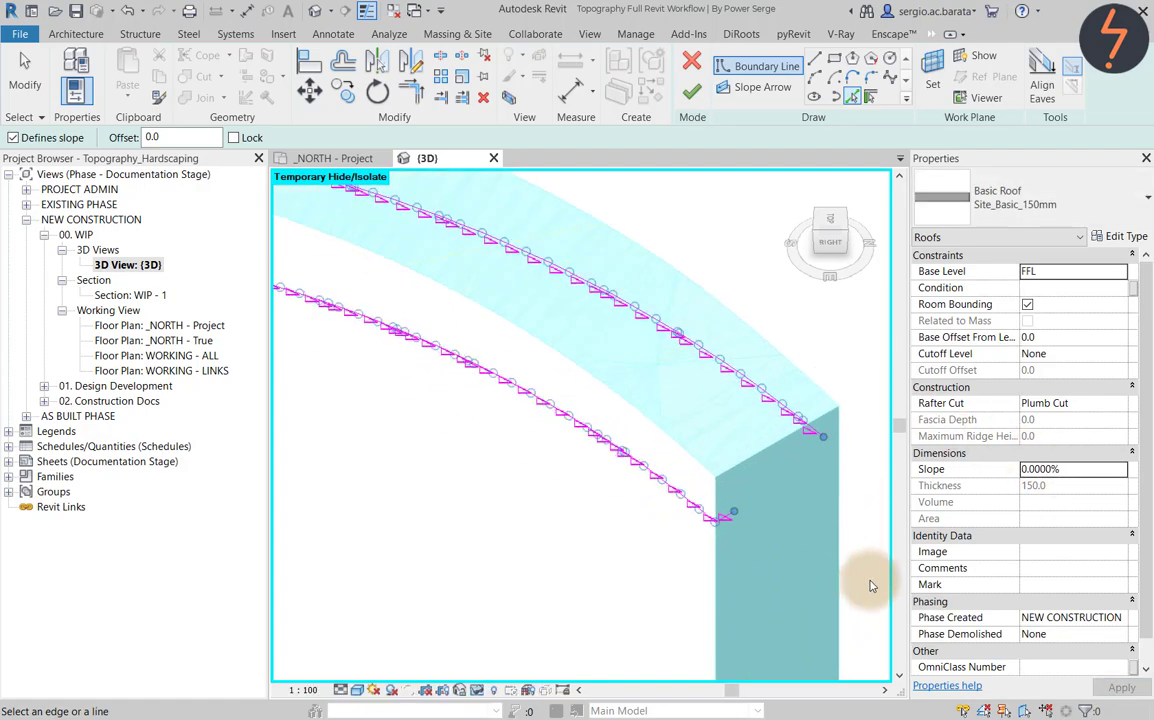
pyautogui.scroll(2, 840, 540)
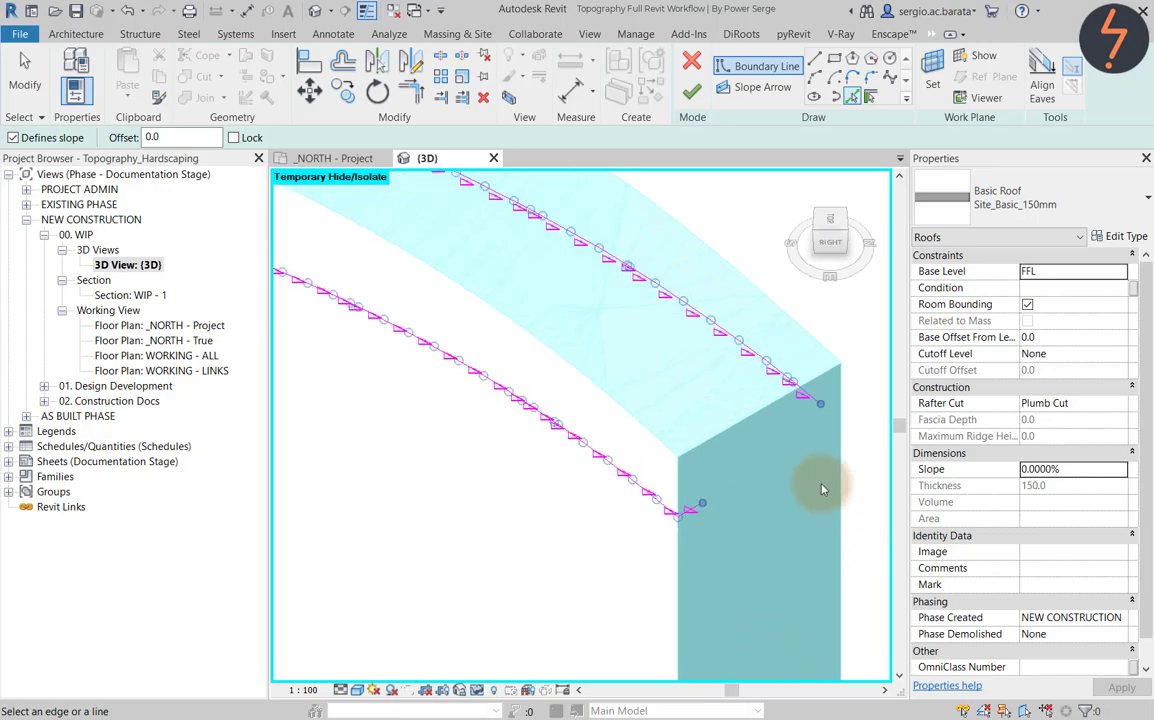
pyautogui.click(781, 404)
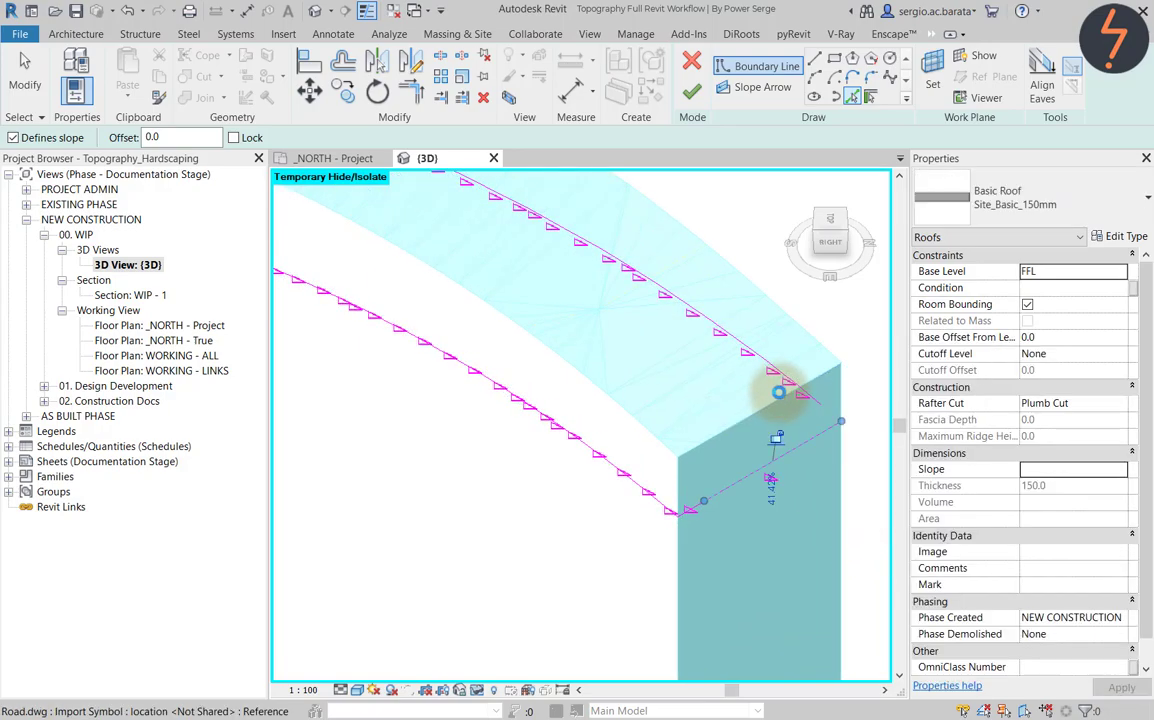
pyautogui.click(815, 58)
pyautogui.click(819, 402)
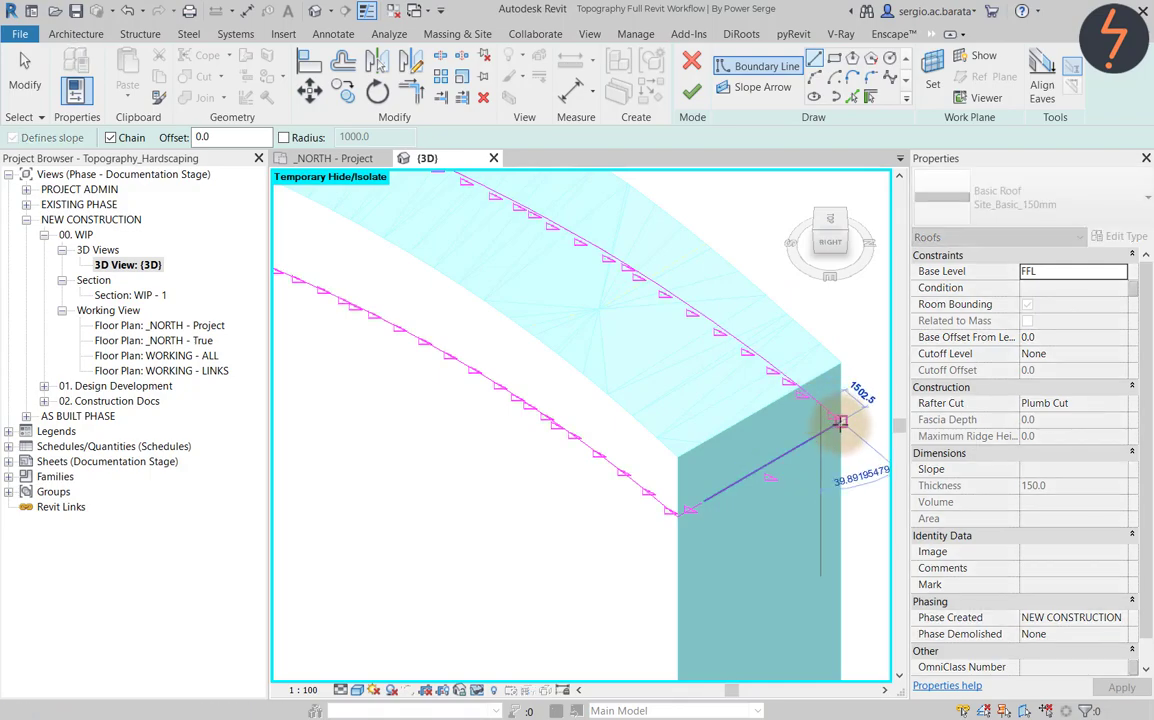
pyautogui.click(838, 418)
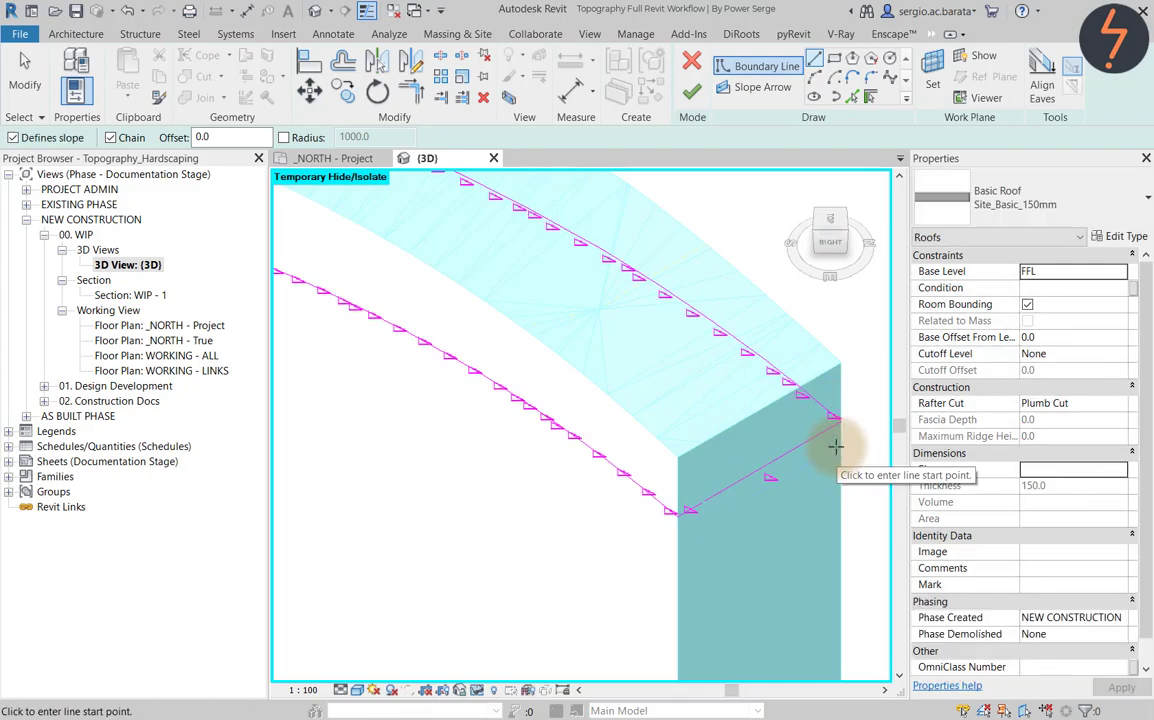
# - Select the entire chain of roof boundary lines and open their slope value for editing
pyautogui.scroll(-5, 836, 446)
pyautogui.scroll(-3, 836, 447)
pyautogui.moveTo(838, 449)
pyautogui.mouseDown(button='middle')
pyautogui.moveTo(847, 489)
pyautogui.moveTo(886, 516)
pyautogui.mouseUp(button='middle')
pyautogui.press('Escape')
pyautogui.press('Tab')
pyautogui.click(842, 548)
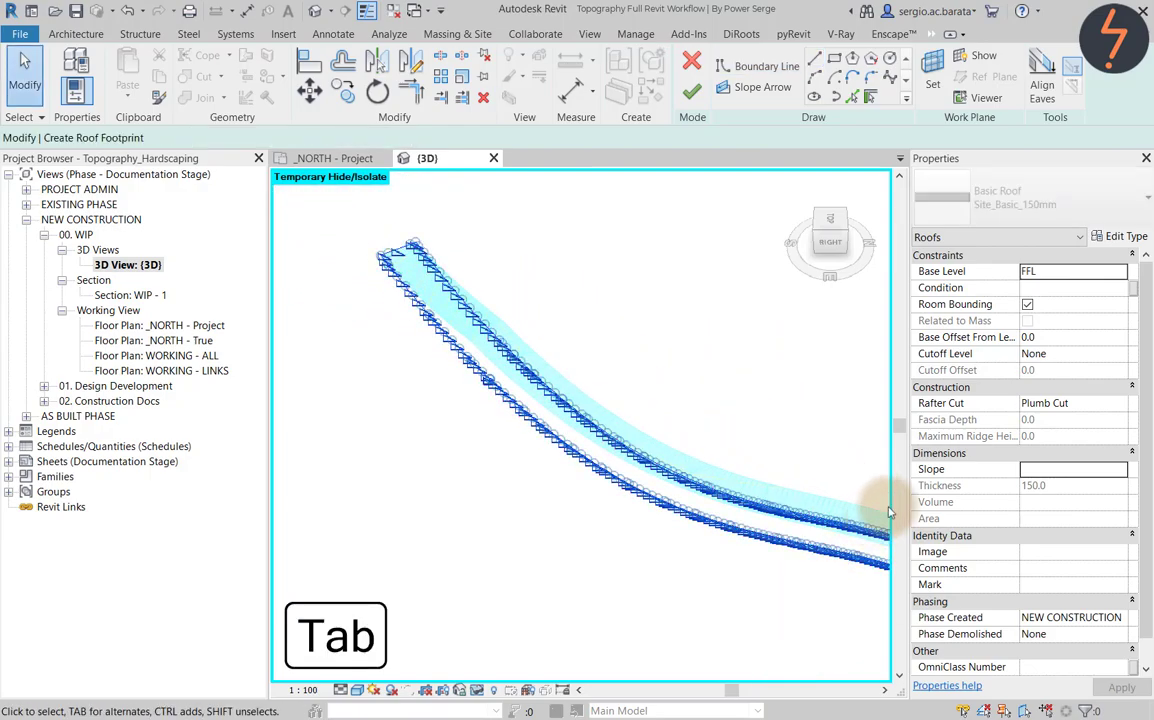
pyautogui.click(1075, 322)
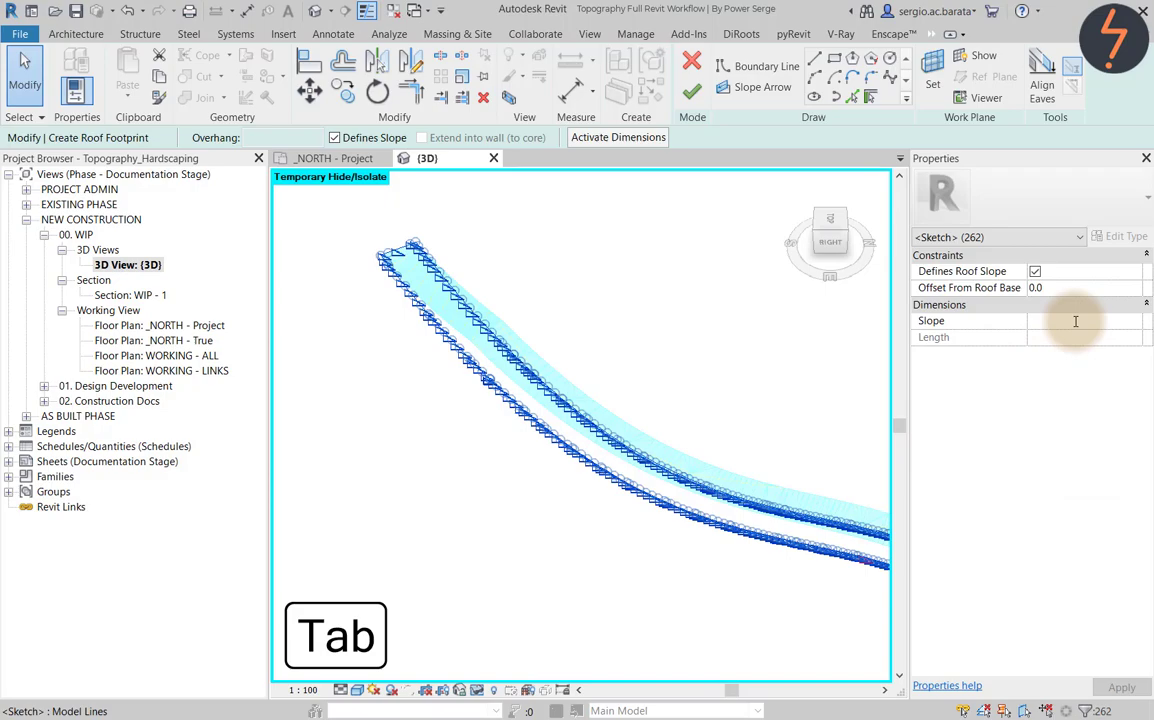
# - Try to finish the roof sketch, show the open boundary lines, and delete the short overlapping segment at the road's end
pyautogui.click(691, 91)
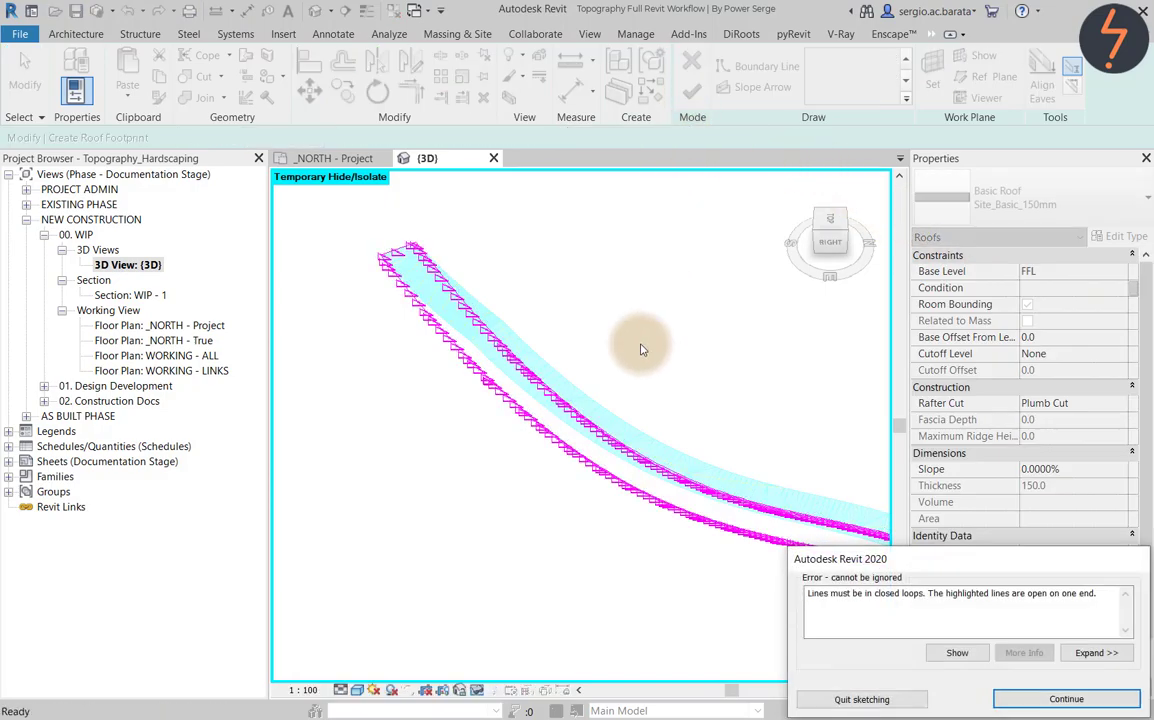
pyautogui.click(948, 654)
pyautogui.click(1066, 699)
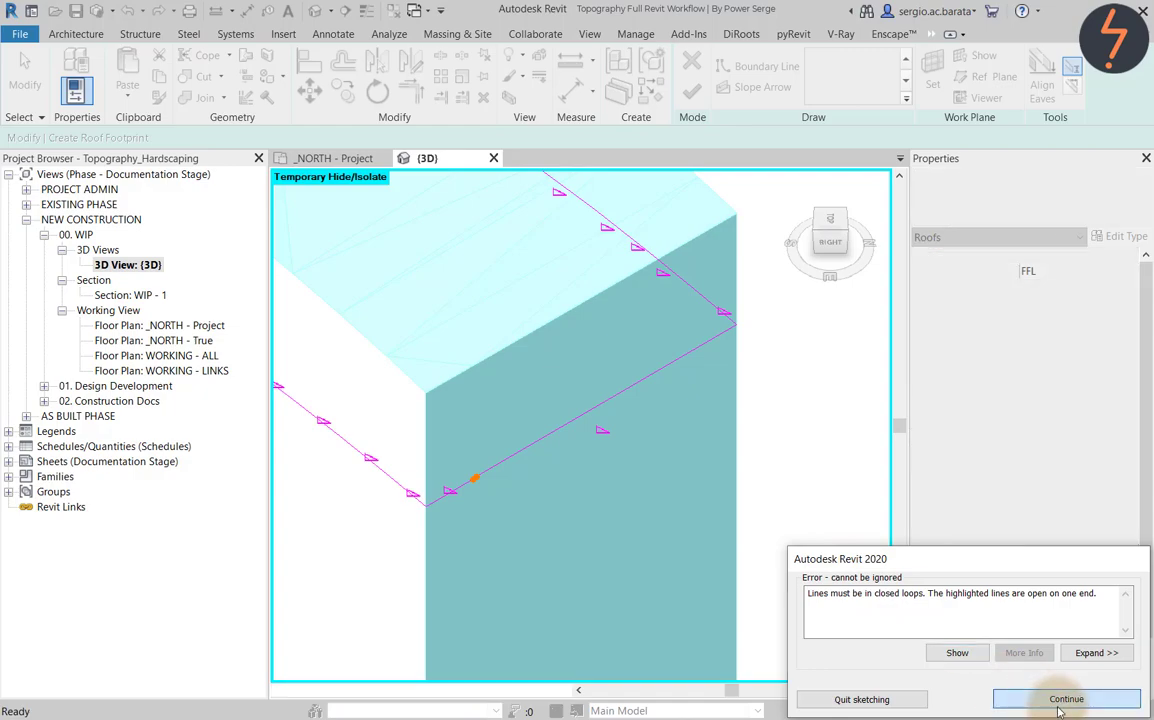
pyautogui.click(476, 488)
pyautogui.press('Delete')
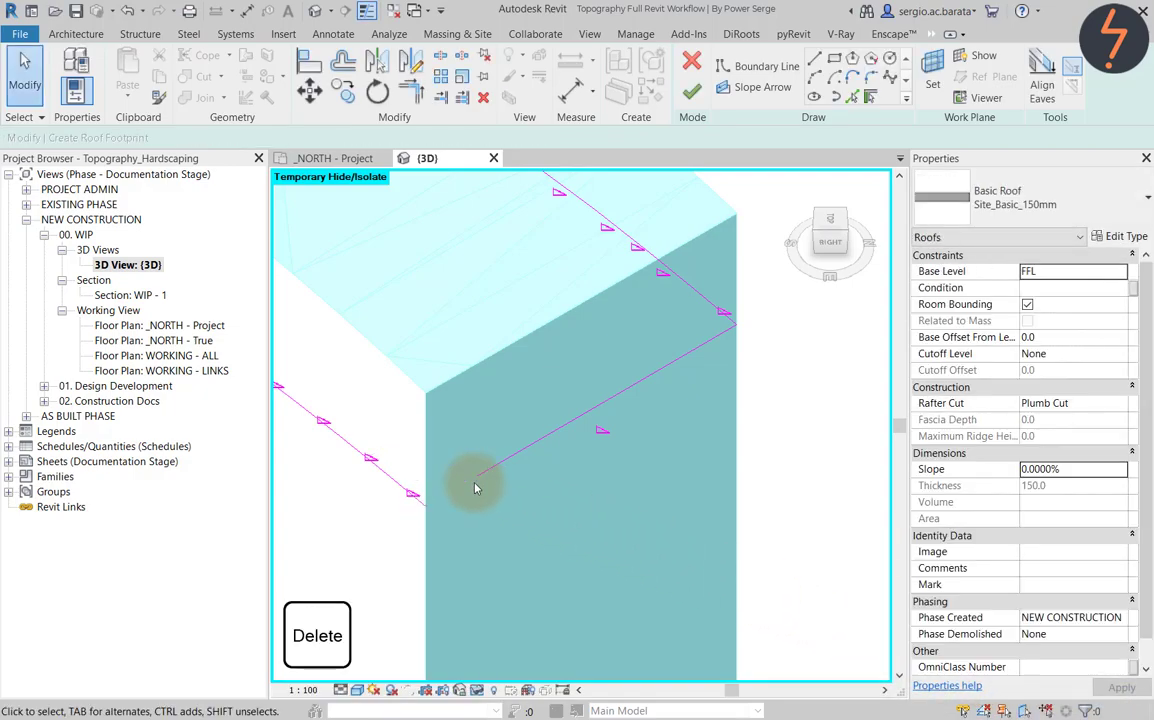
# - Trim the end boundary line to a corner with the outer side boundary and finish the roof
pyautogui.press('t')
pyautogui.press('r')
pyautogui.click(489, 470)
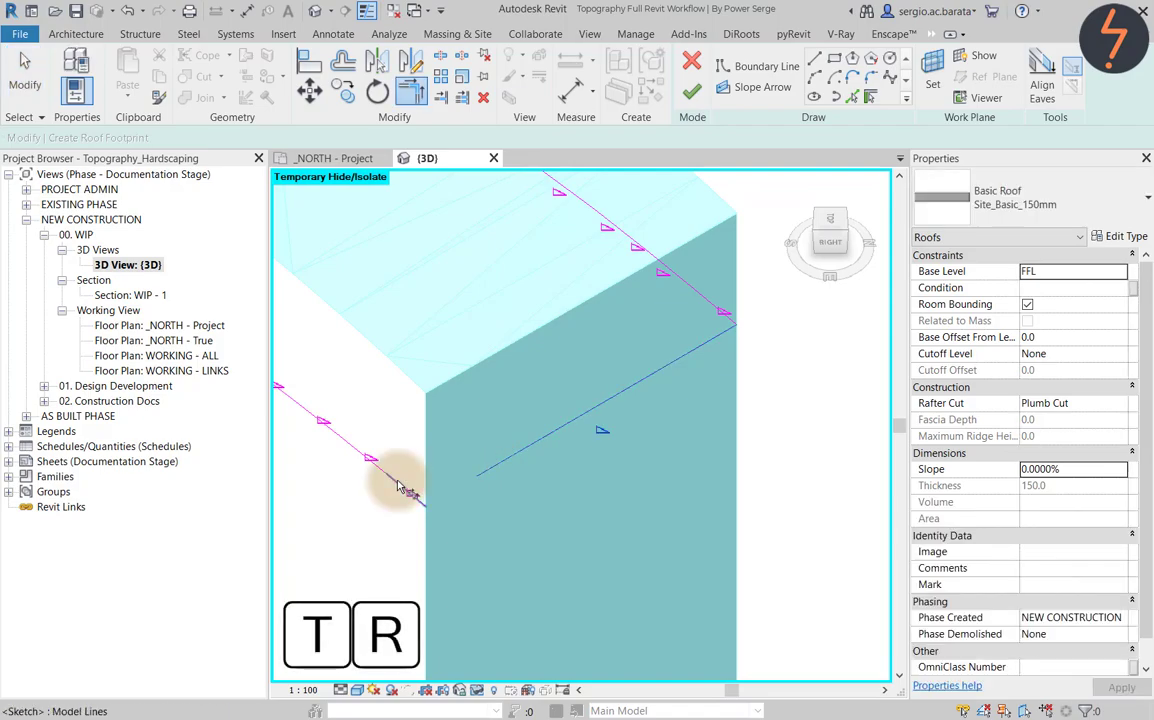
pyautogui.click(398, 487)
pyautogui.press('Escape')
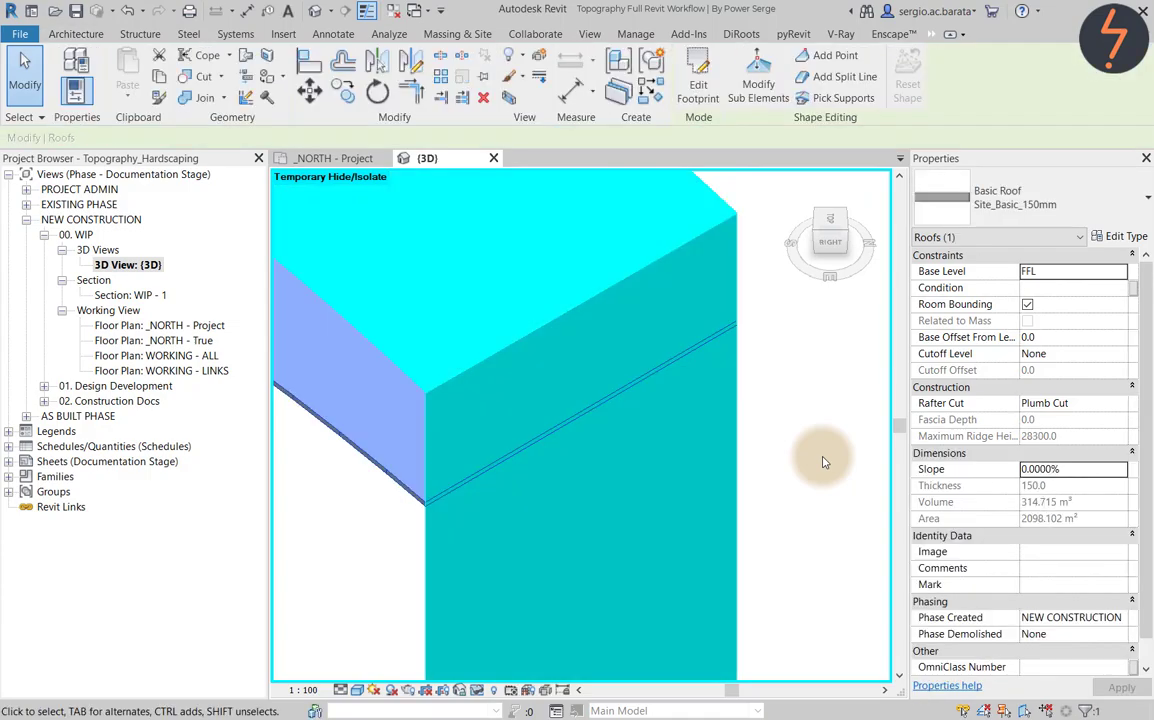
# - Reset the temporary isolation in the 3D view and isolate only the linked Road.dwg
pyautogui.rightClick(824, 462)
pyautogui.click(862, 375)
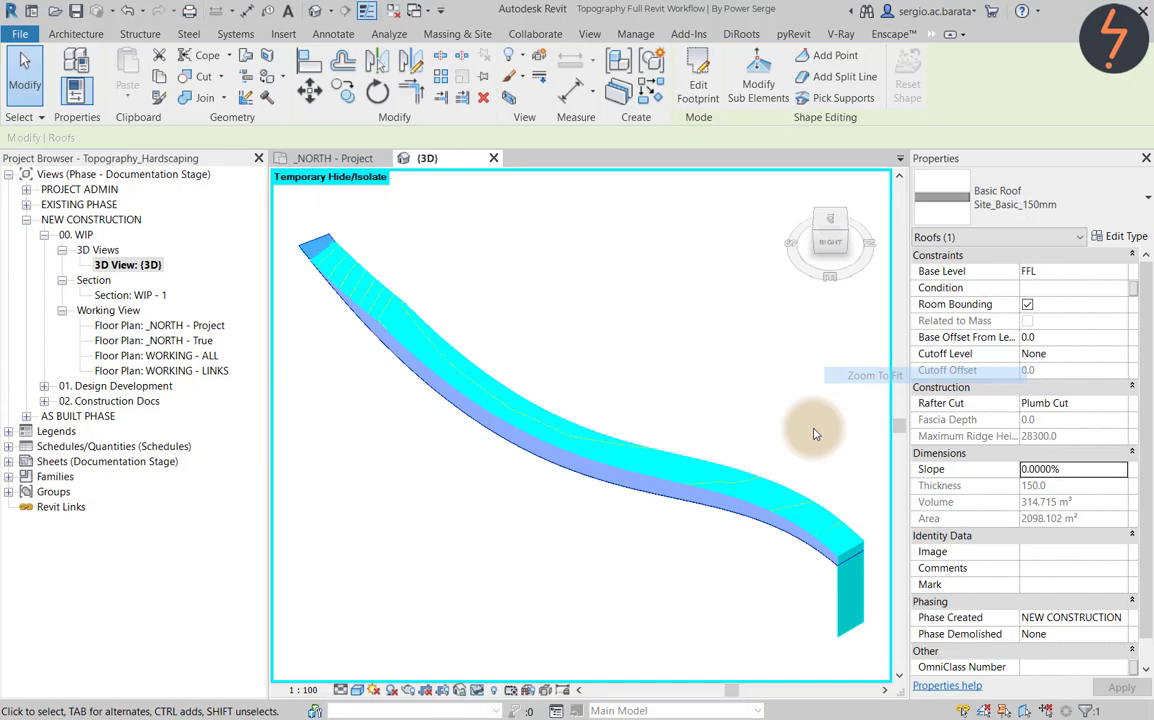
pyautogui.press('h')
pyautogui.press('r')
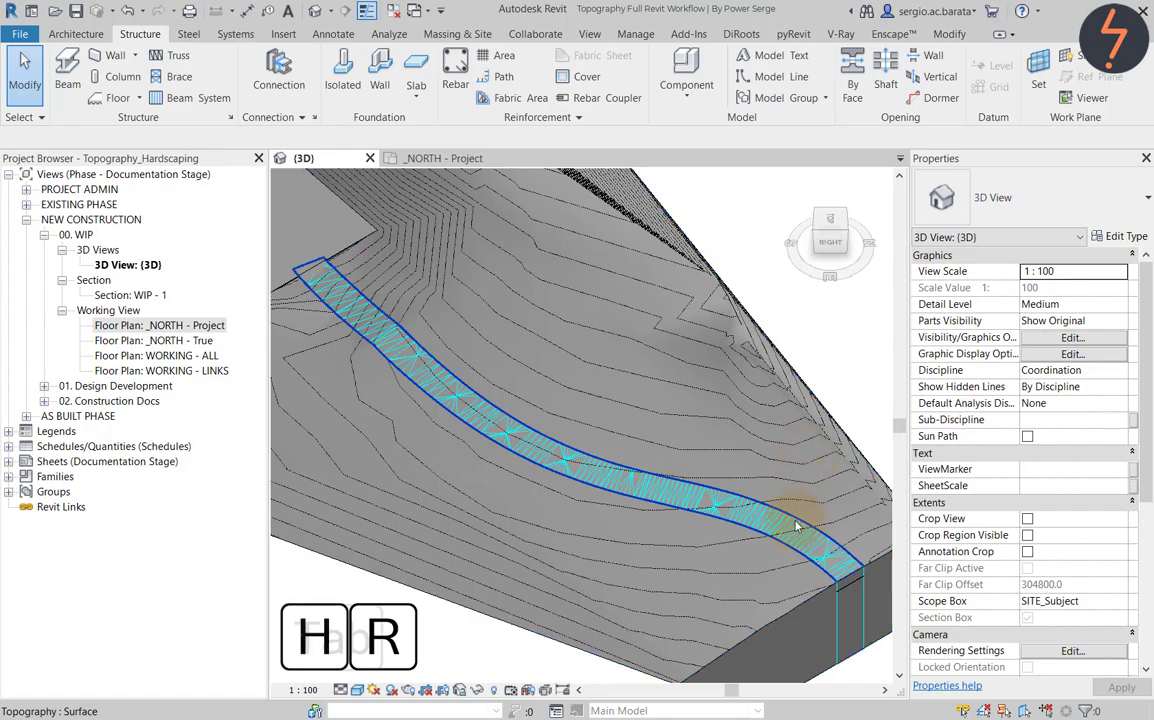
pyautogui.press('Tab')
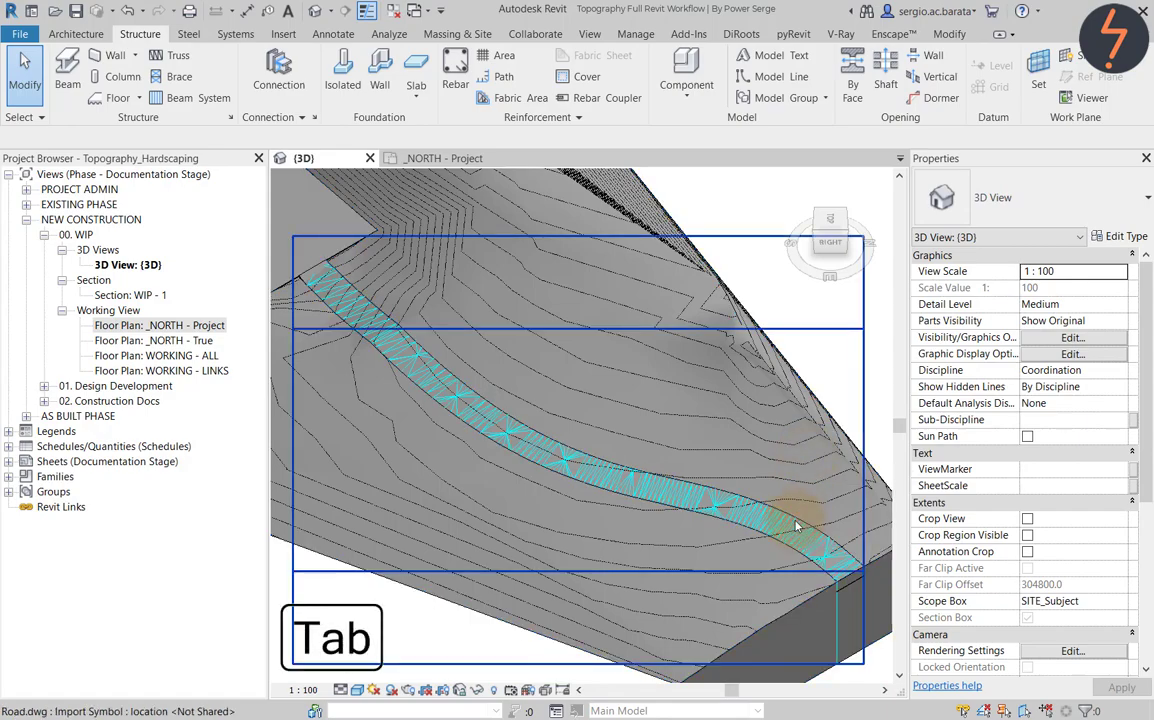
pyautogui.click(797, 527)
pyautogui.press('i')
pyautogui.press('e')
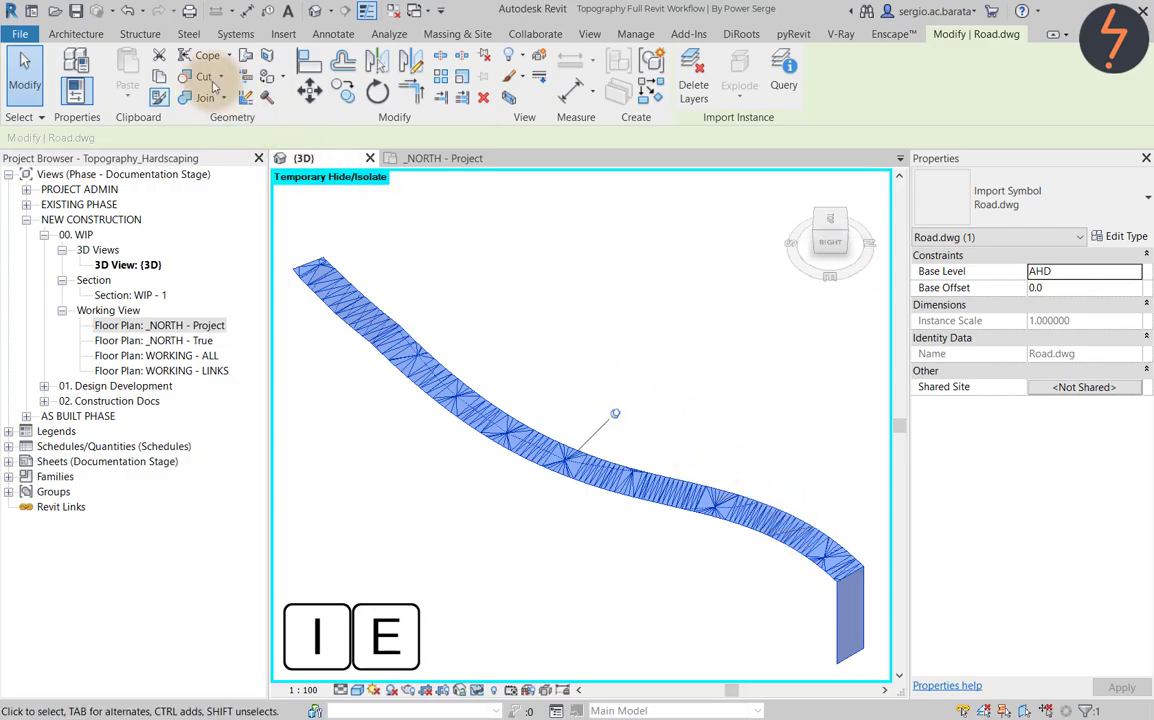
# - Place C-Channel 125TFC beams with 3D Snapping along the chain of lines outlining the top of the linked road
pyautogui.click(132, 36)
pyautogui.click(67, 72)
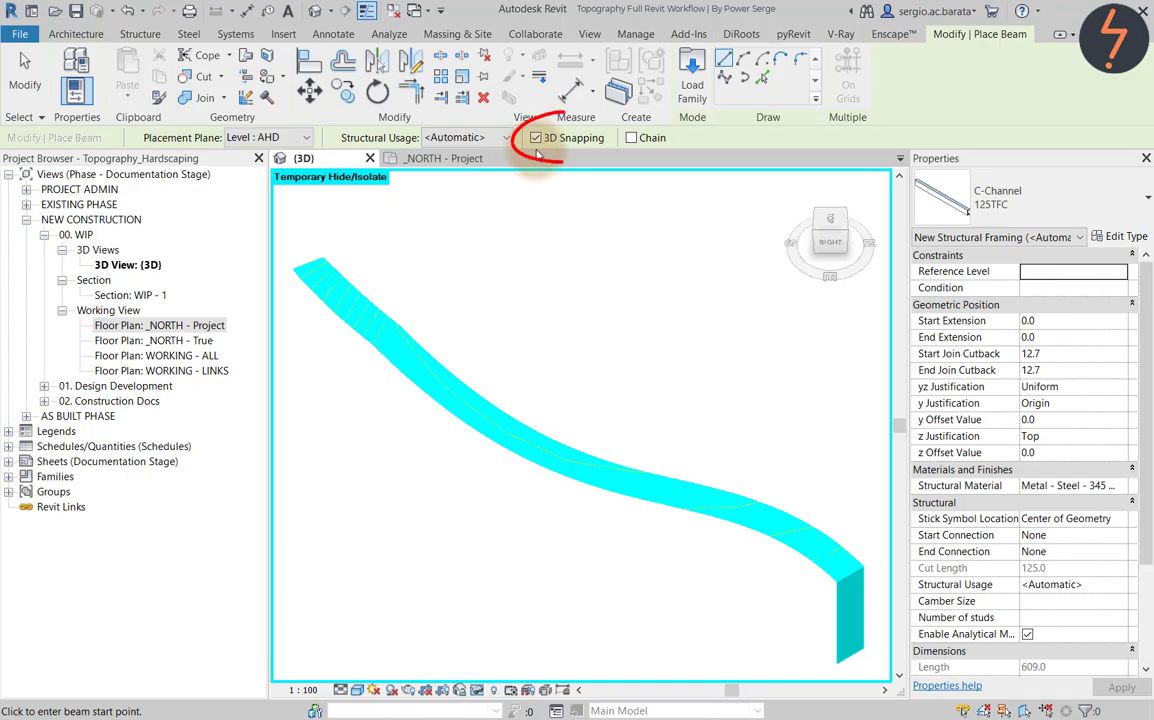
pyautogui.click(762, 77)
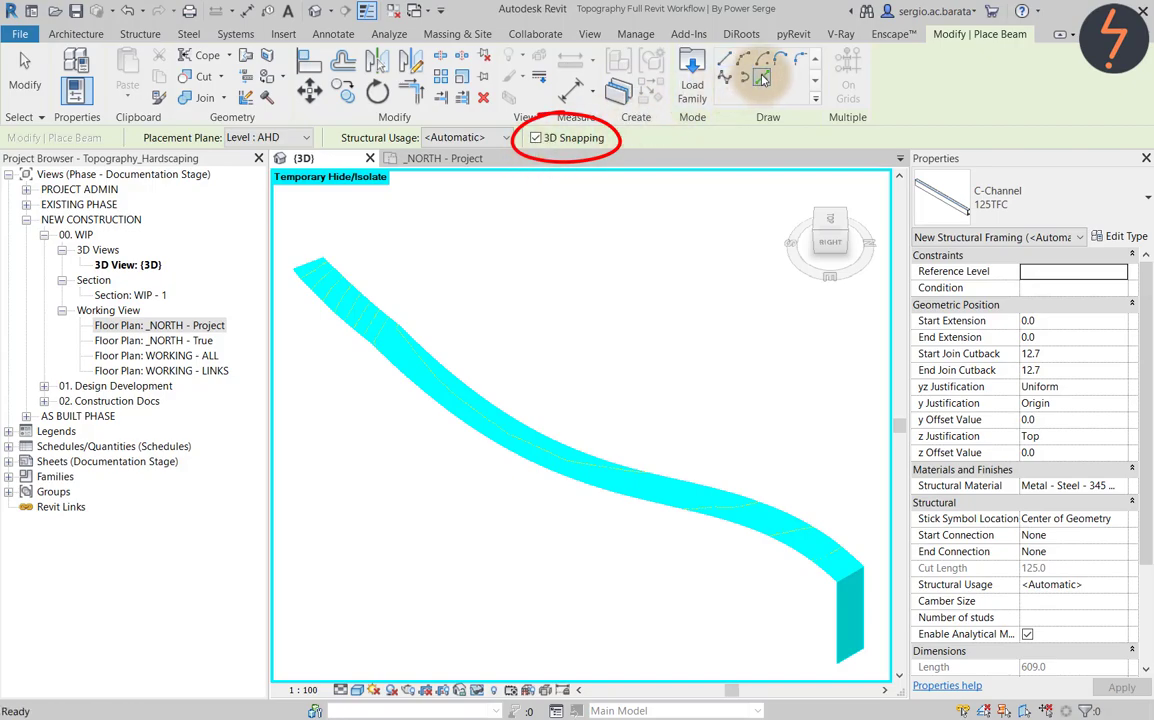
pyautogui.press('Tab')
pyautogui.click(797, 521)
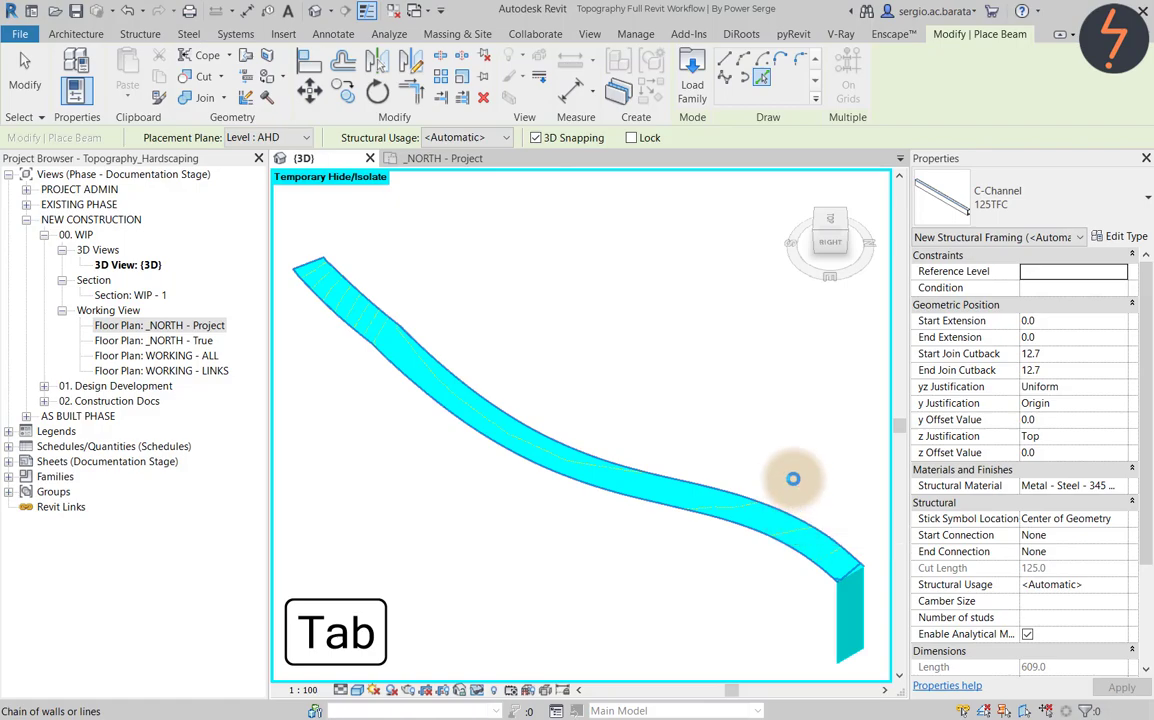
pyautogui.click(793, 479)
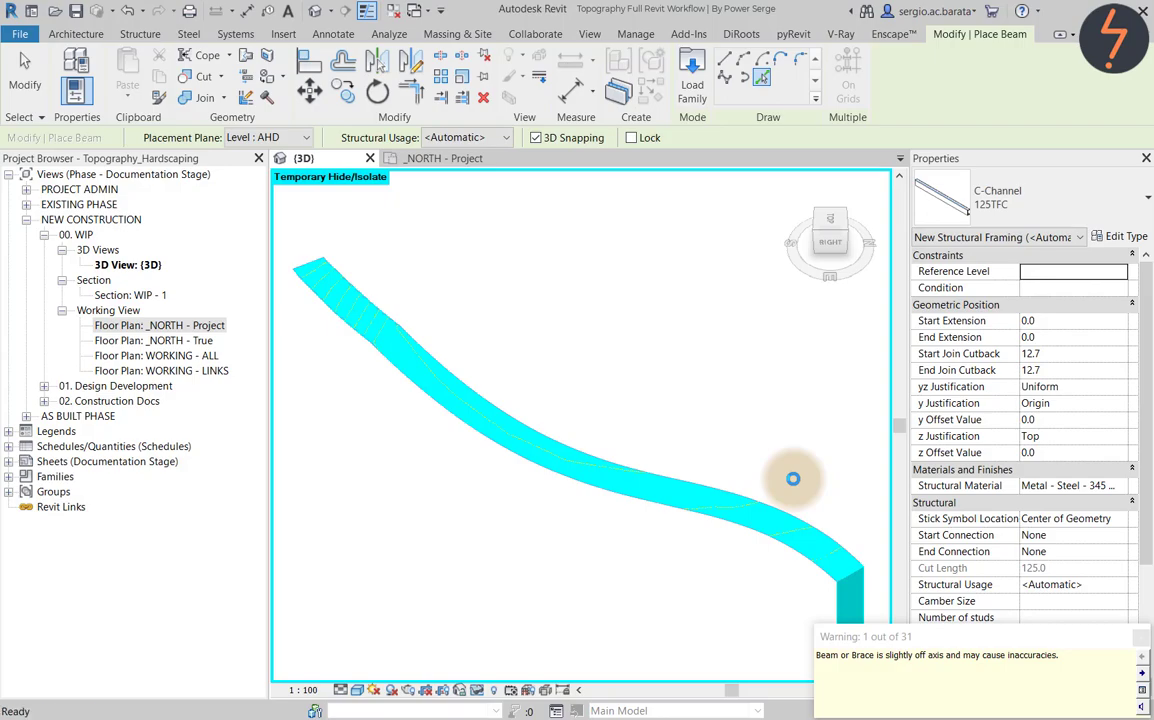
# - Restore the full 3D view, filter a selection of everything to Roofs and Structural Framing (Other), and isolate those categories
pyautogui.press('h')
pyautogui.press('r')
pyautogui.press('Escape')
pyautogui.scroll(-3, 814, 566)
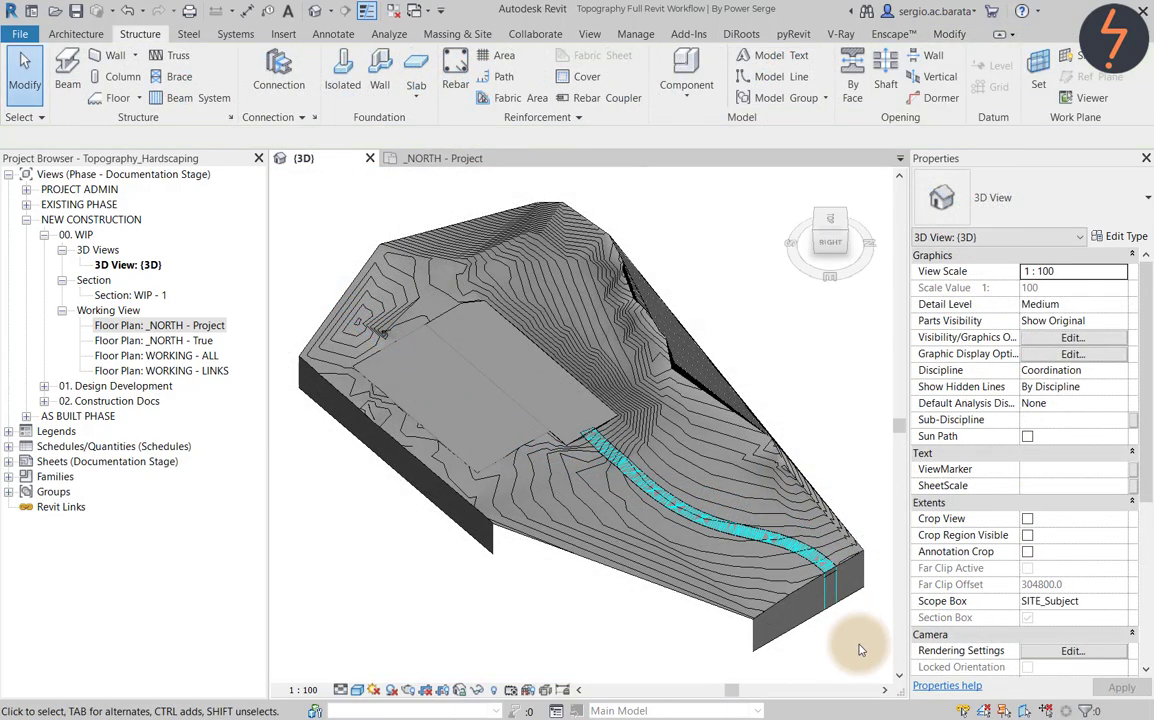
pyautogui.moveTo(858, 650); pyautogui.dragTo(682, 444)
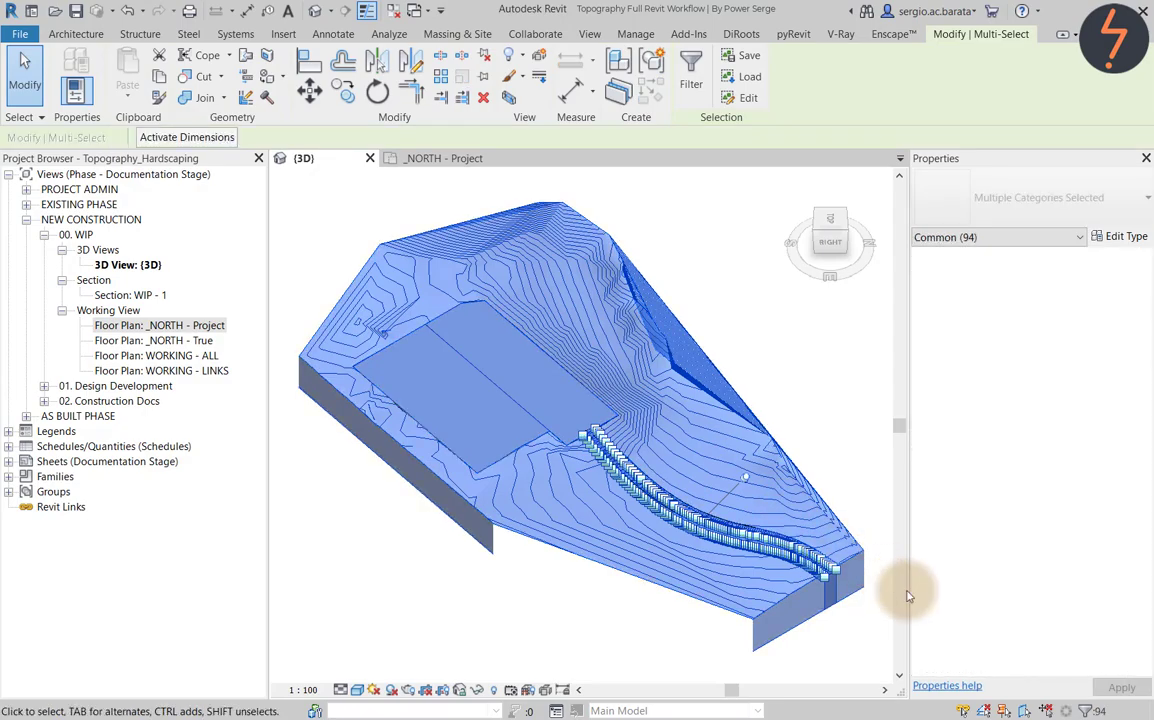
pyautogui.click(1088, 710)
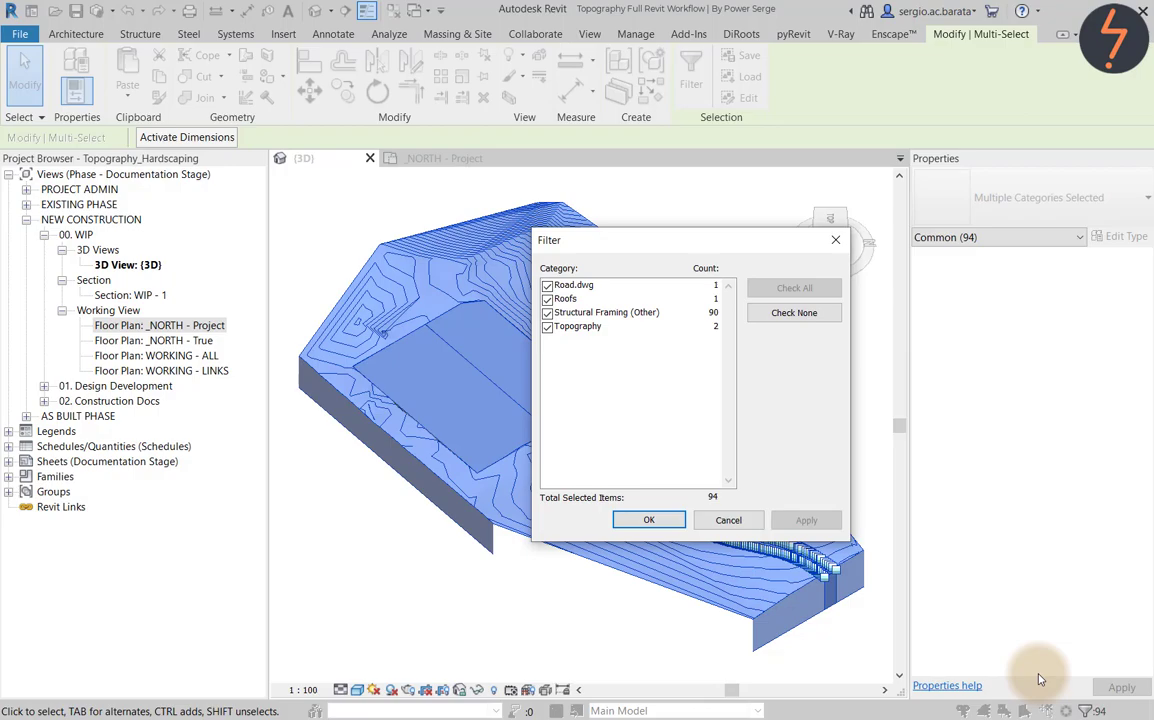
pyautogui.click(766, 318)
pyautogui.click(547, 313)
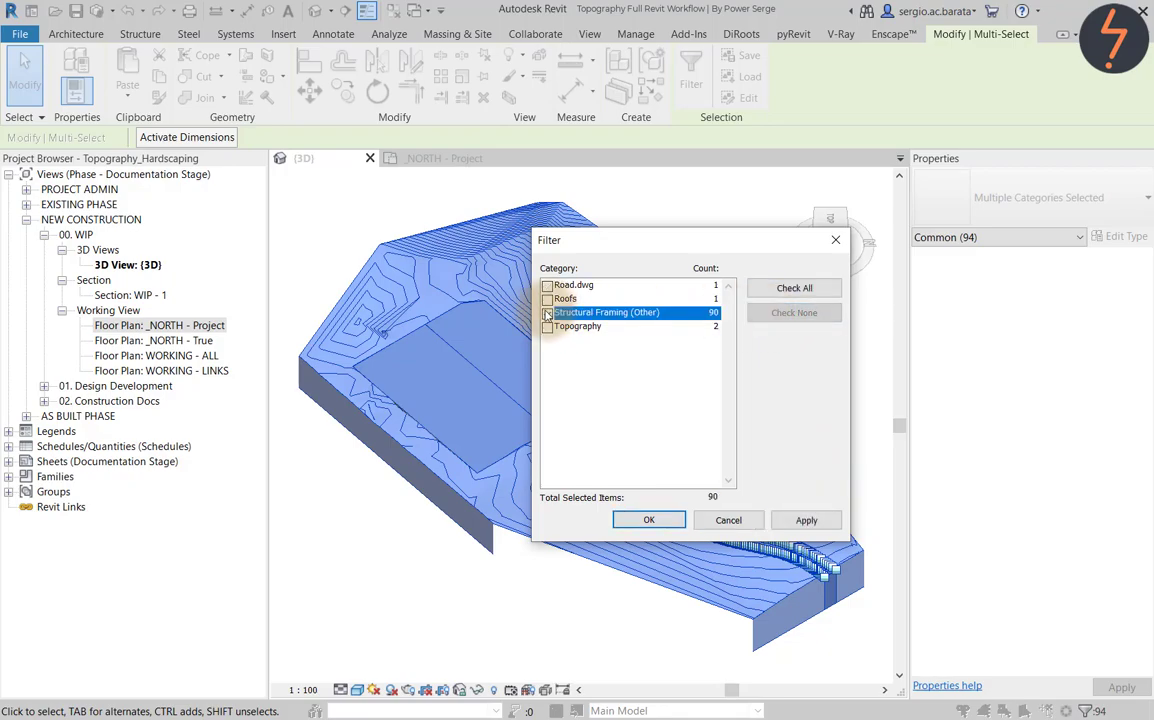
pyautogui.click(547, 298)
pyautogui.click(806, 520)
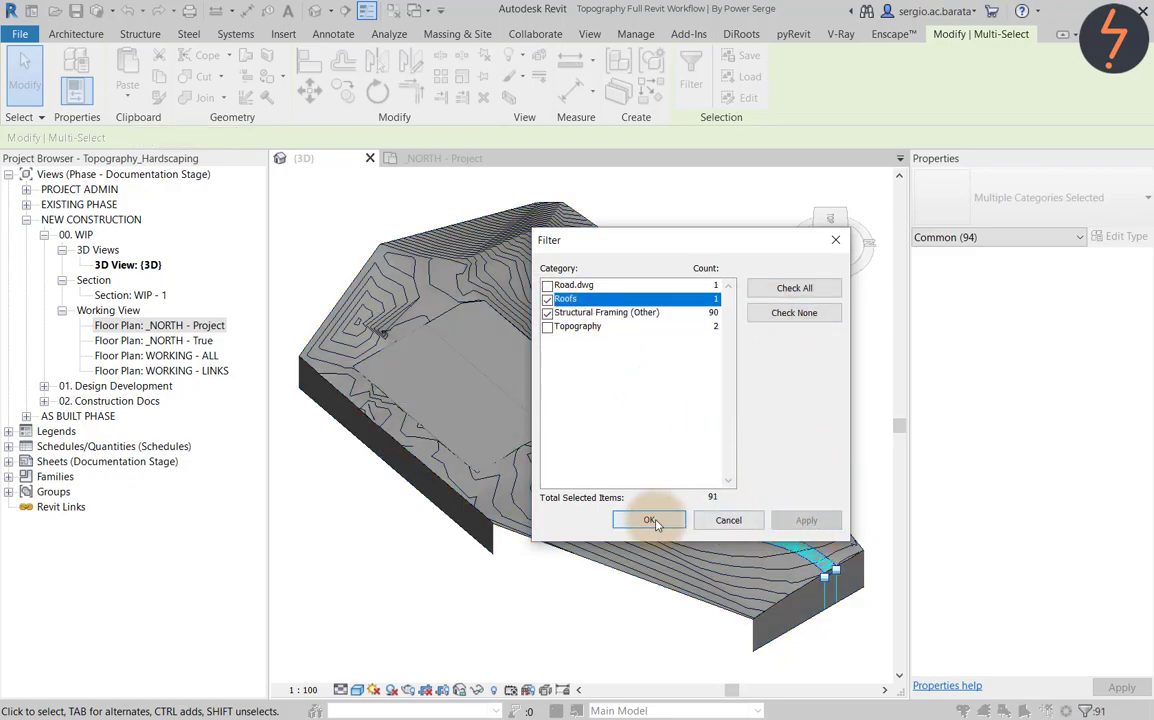
pyautogui.click(651, 521)
pyautogui.press('i')
pyautogui.press('c')
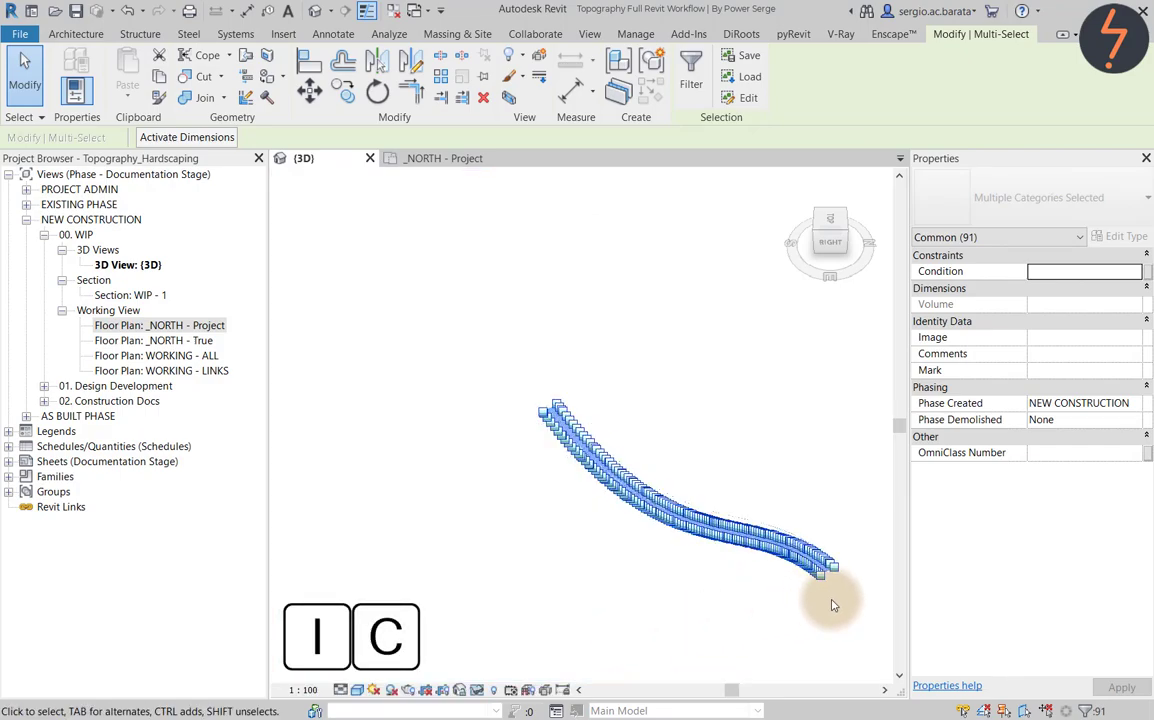
# - Shape the road roof with Pick Supports, picking the C-Channel 125TFC beams one after another along the road's centre line from its lower end
pyautogui.scroll(8, 831, 604)
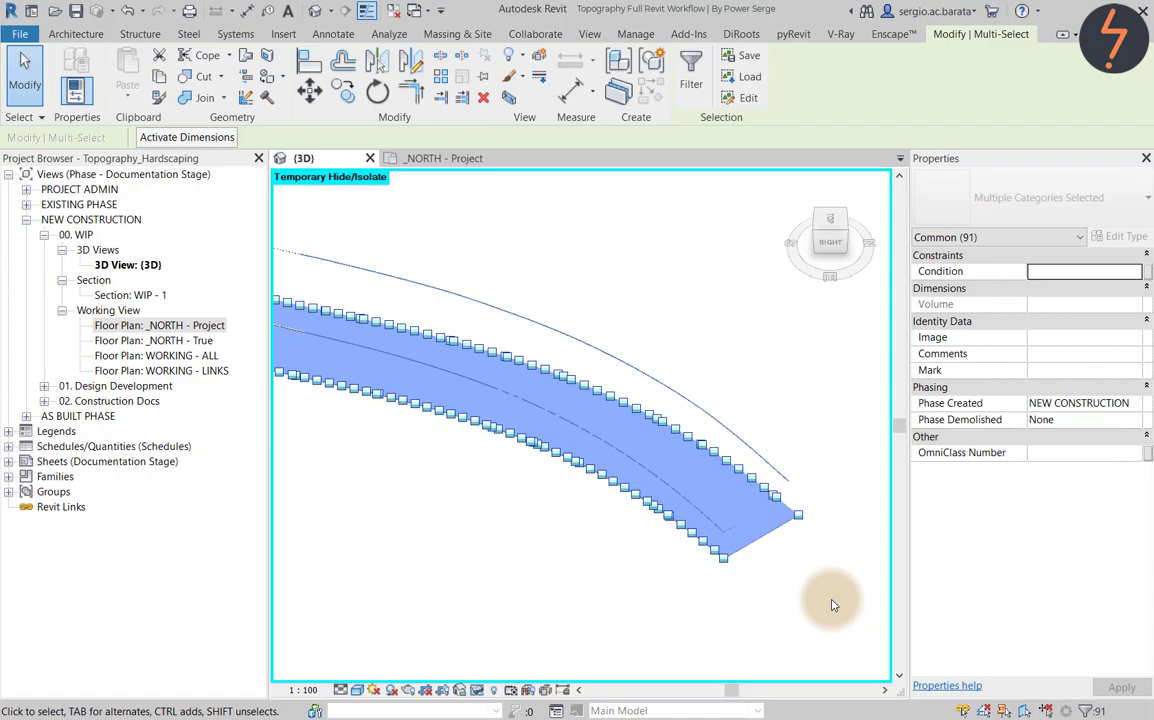
pyautogui.click(831, 604)
pyautogui.click(765, 535)
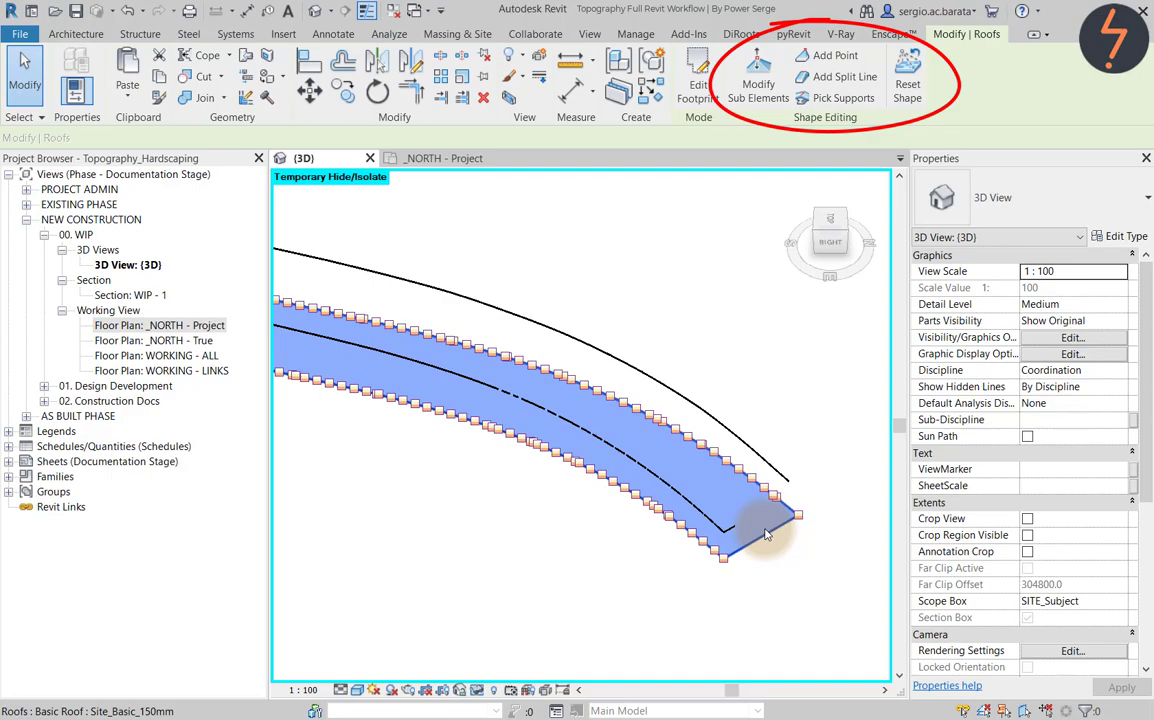
pyautogui.click(836, 100)
pyautogui.scroll(3, 747, 412)
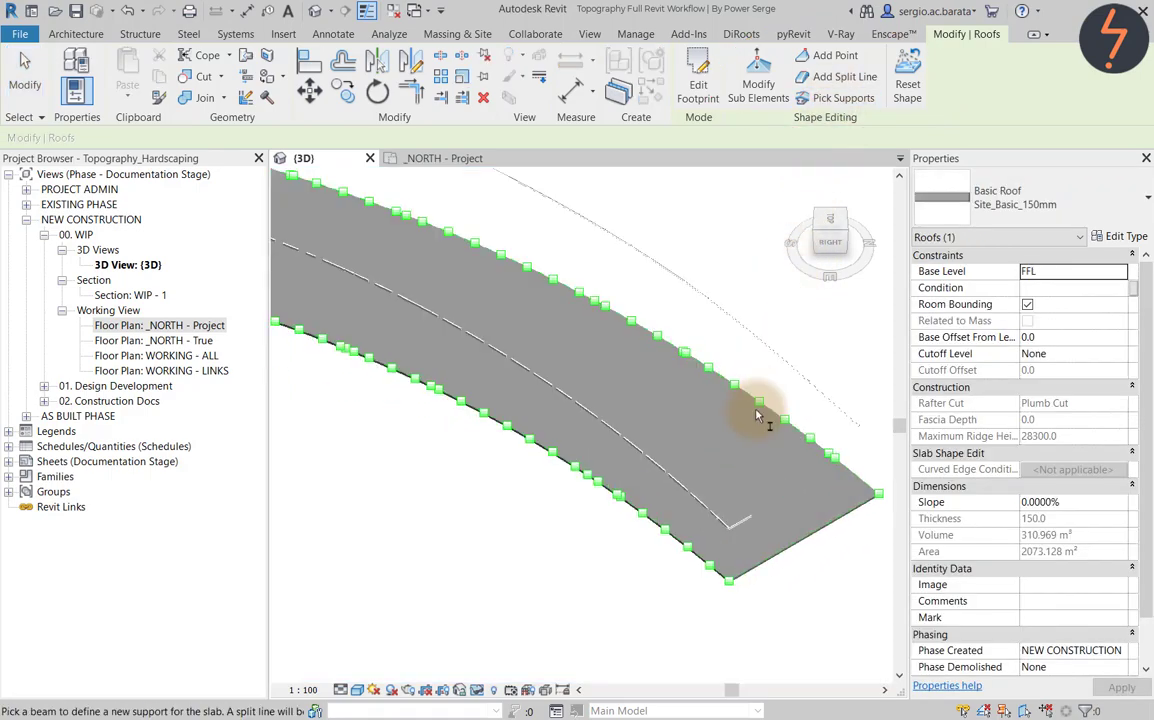
pyautogui.click(729, 531)
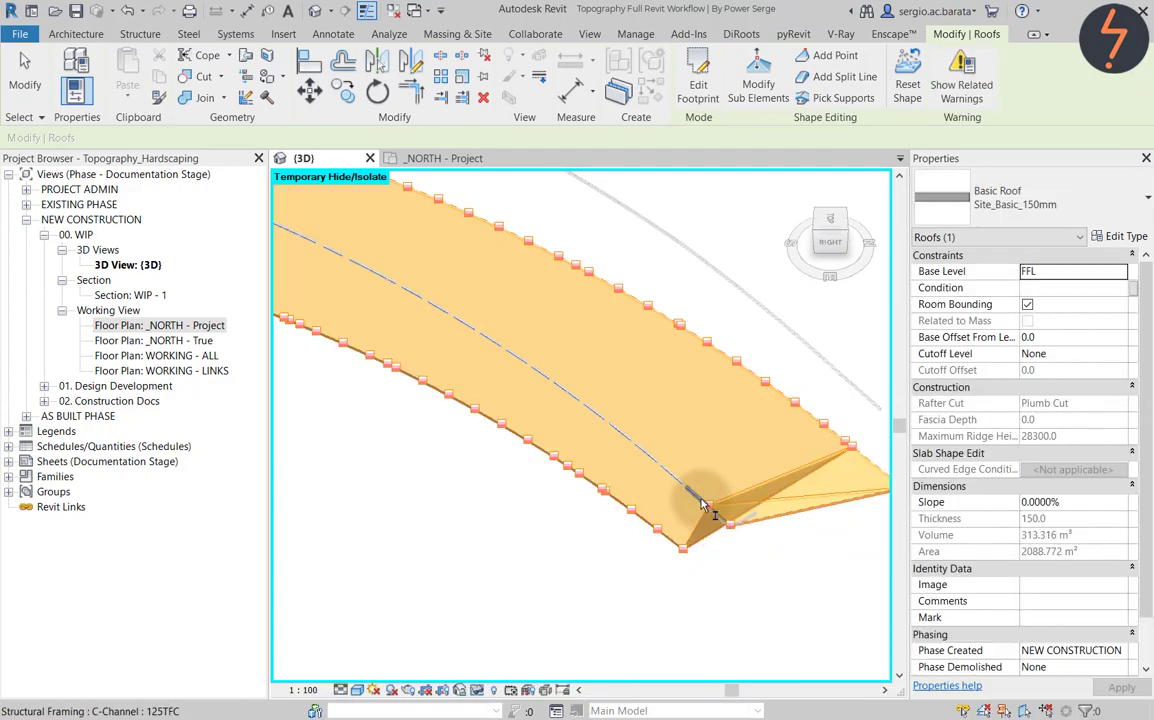
pyautogui.click(600, 418)
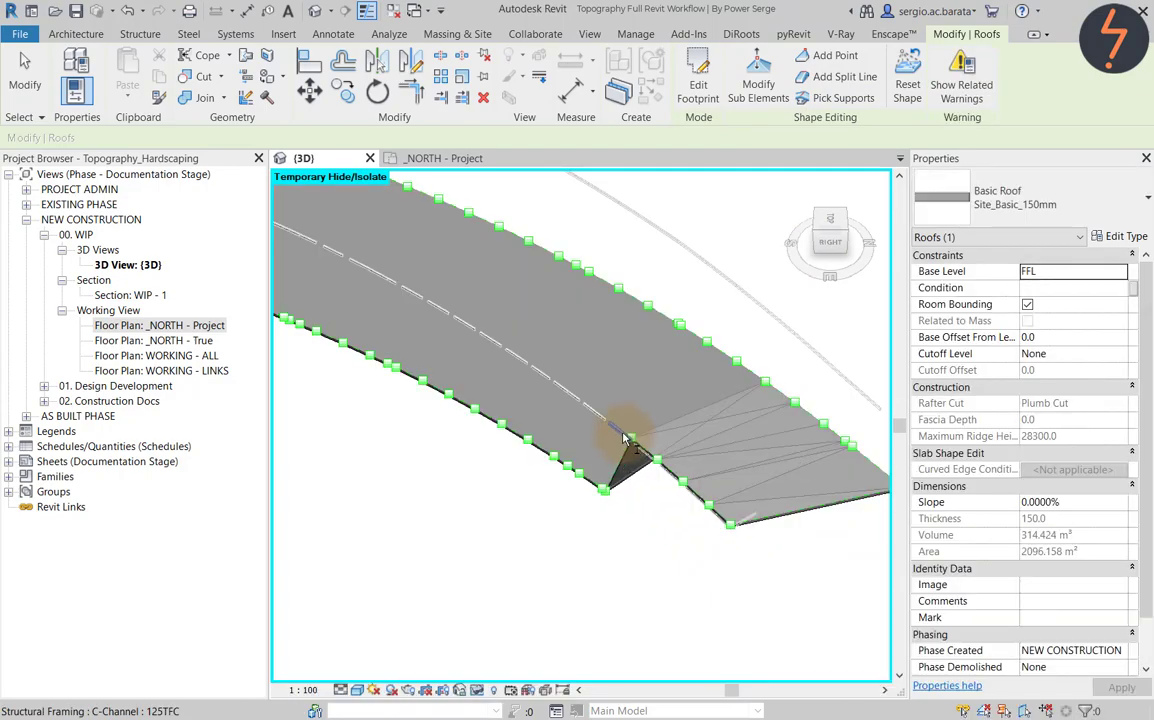
pyautogui.click(572, 392)
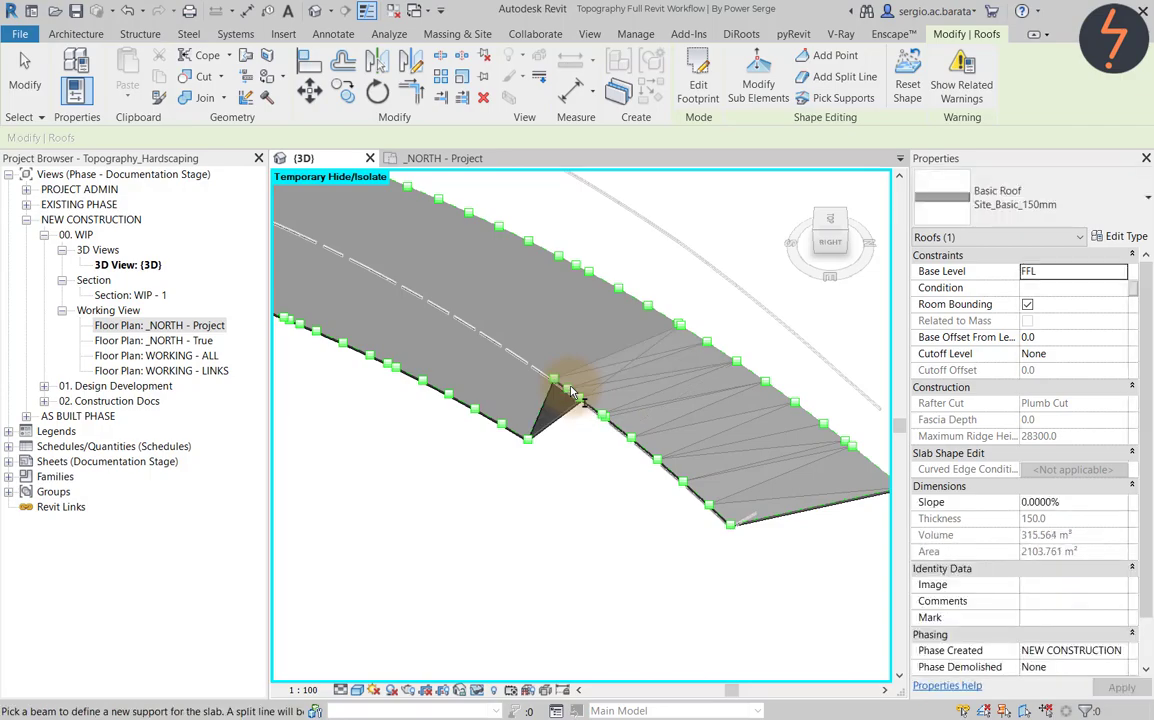
pyautogui.click(540, 370)
pyautogui.click(516, 350)
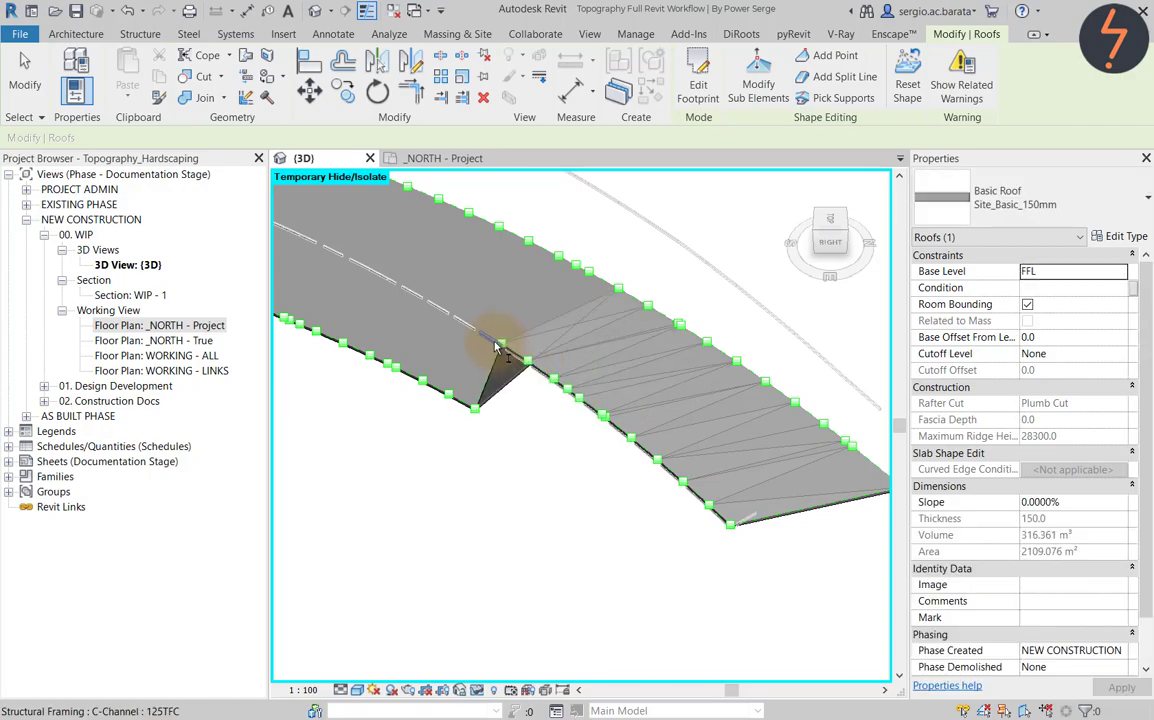
pyautogui.click(438, 318)
pyautogui.click(383, 283)
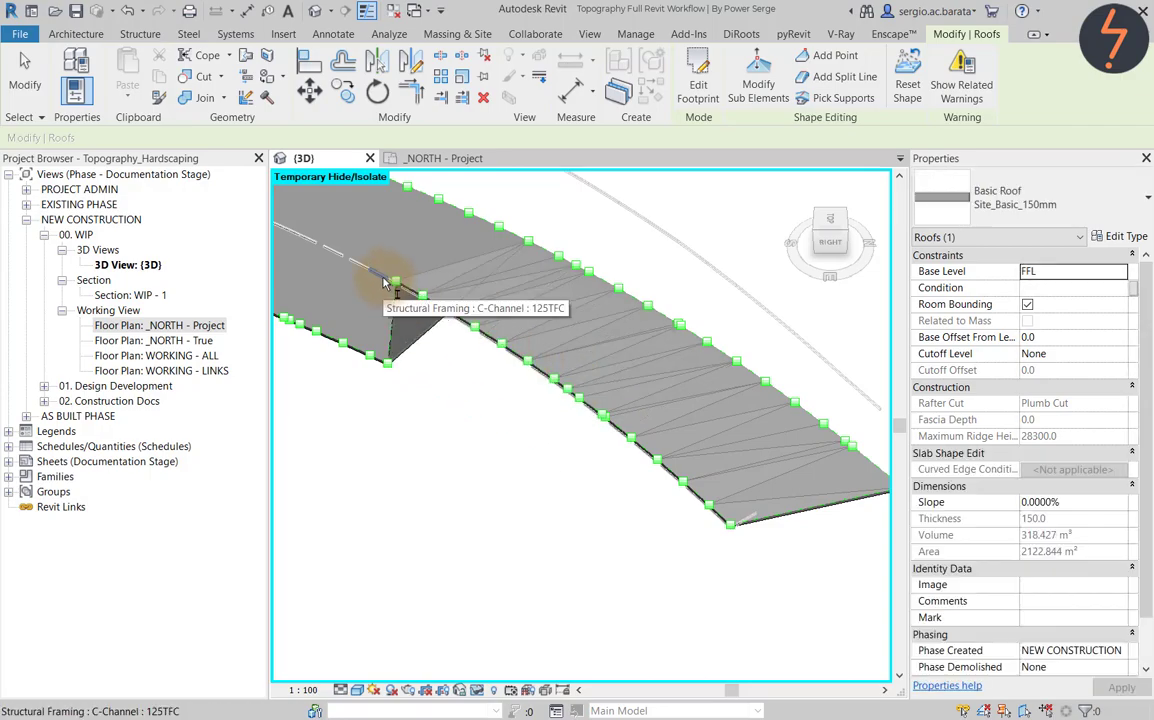
pyautogui.click(366, 272)
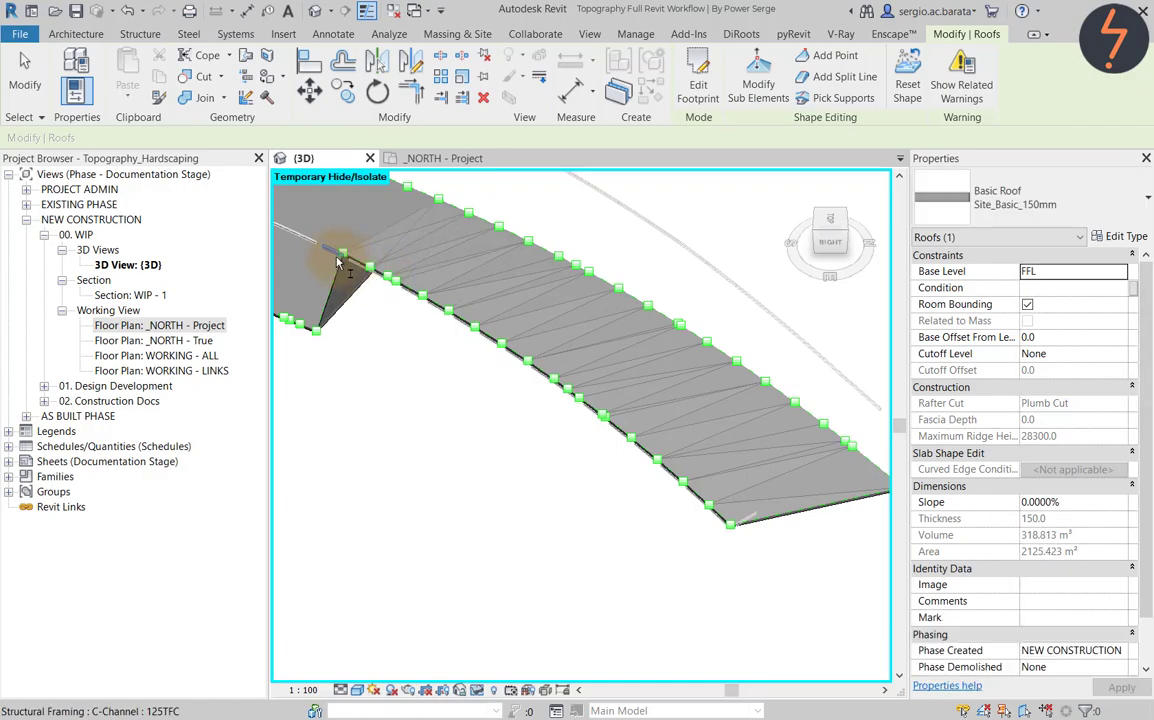
pyautogui.click(315, 248)
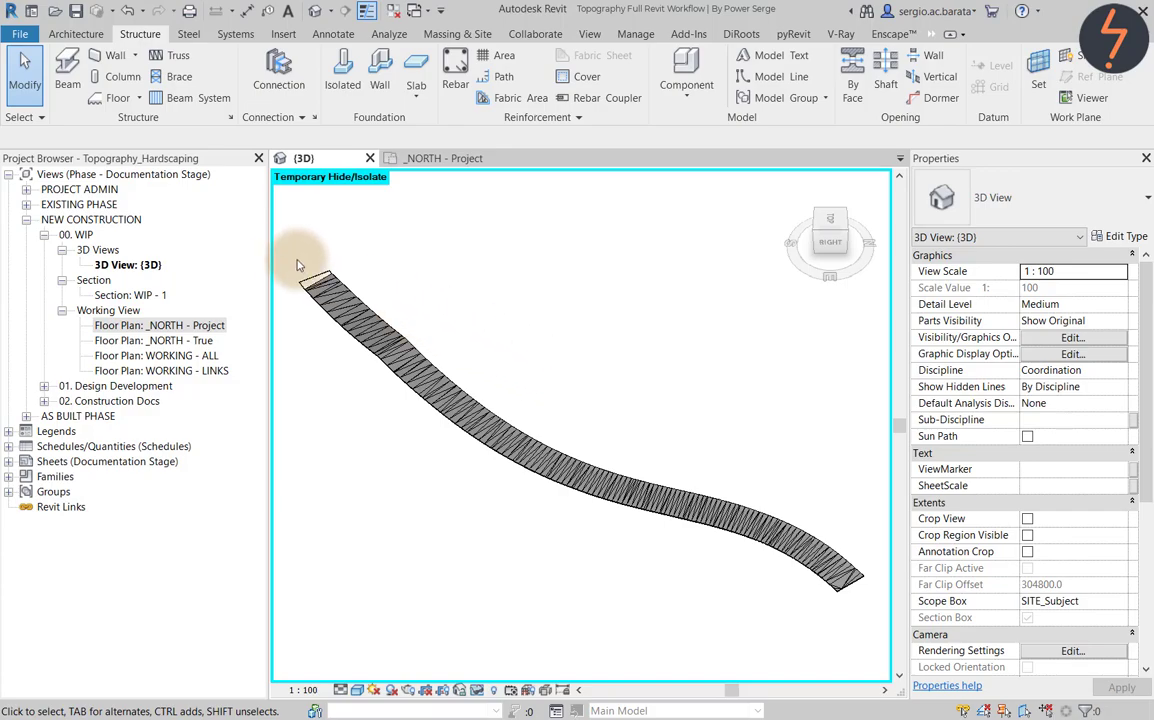
# - Select everything in the isolated 3D view, filter the selection to Structural Framing (Other) only, and delete those support beams
pyautogui.moveTo(285, 255); pyautogui.dragTo(872, 632)
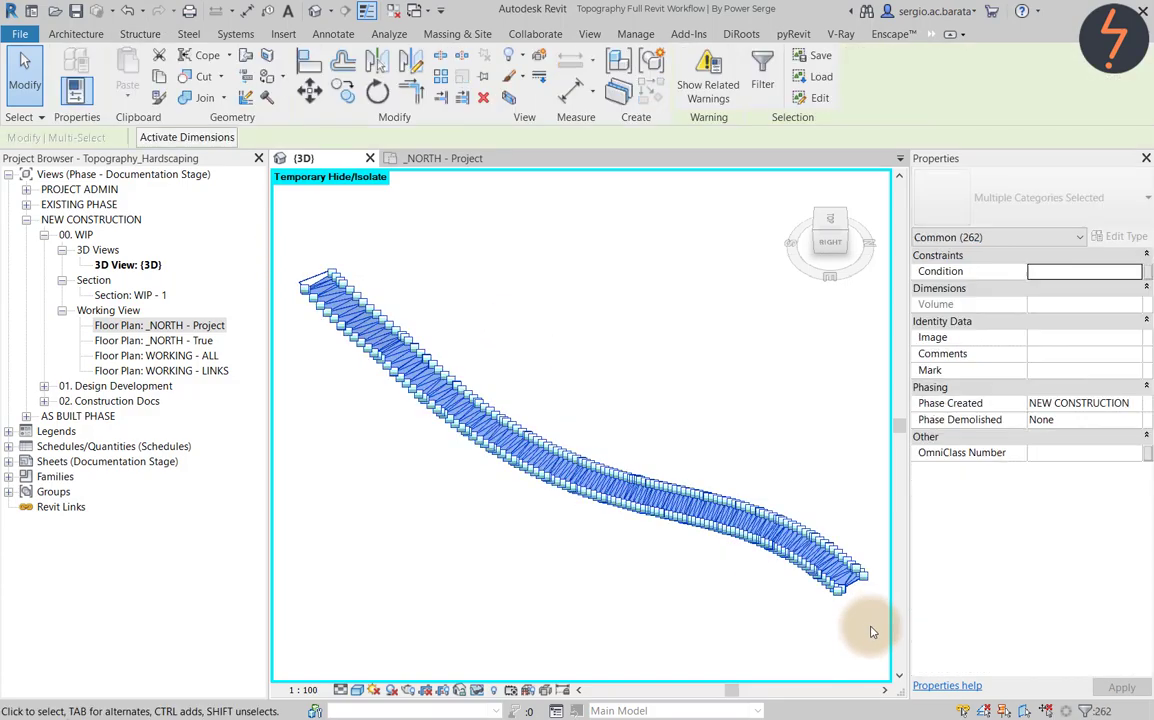
pyautogui.click(1090, 710)
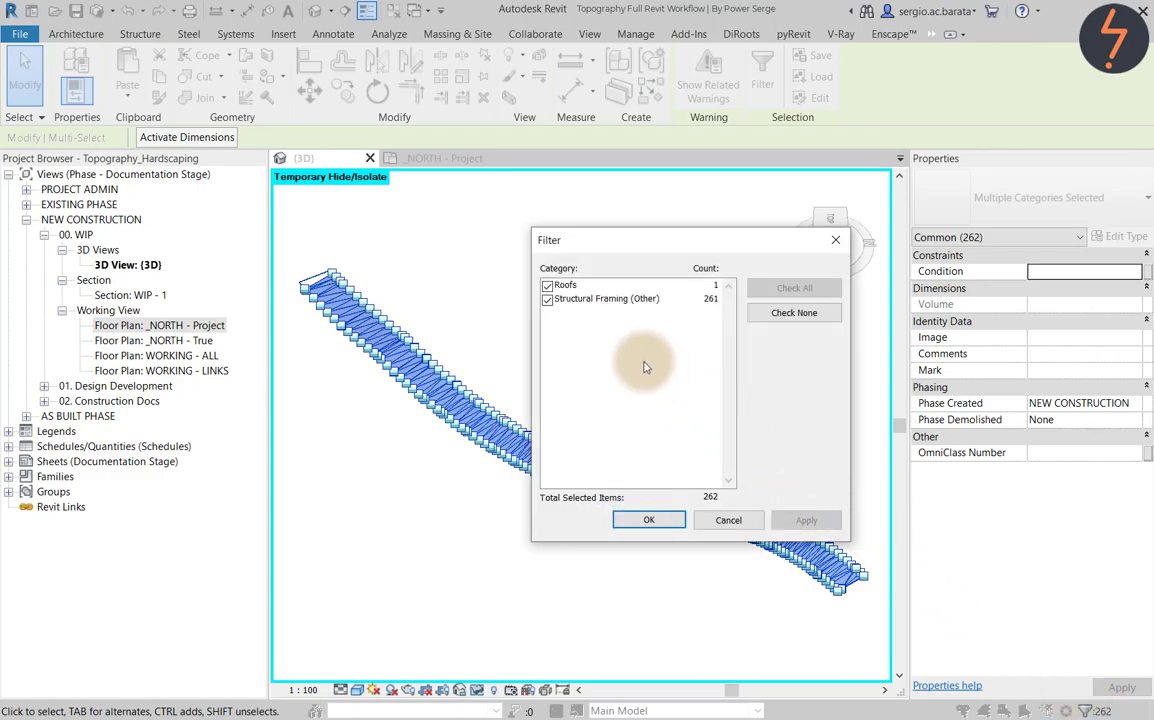
pyautogui.click(547, 285)
pyautogui.click(649, 520)
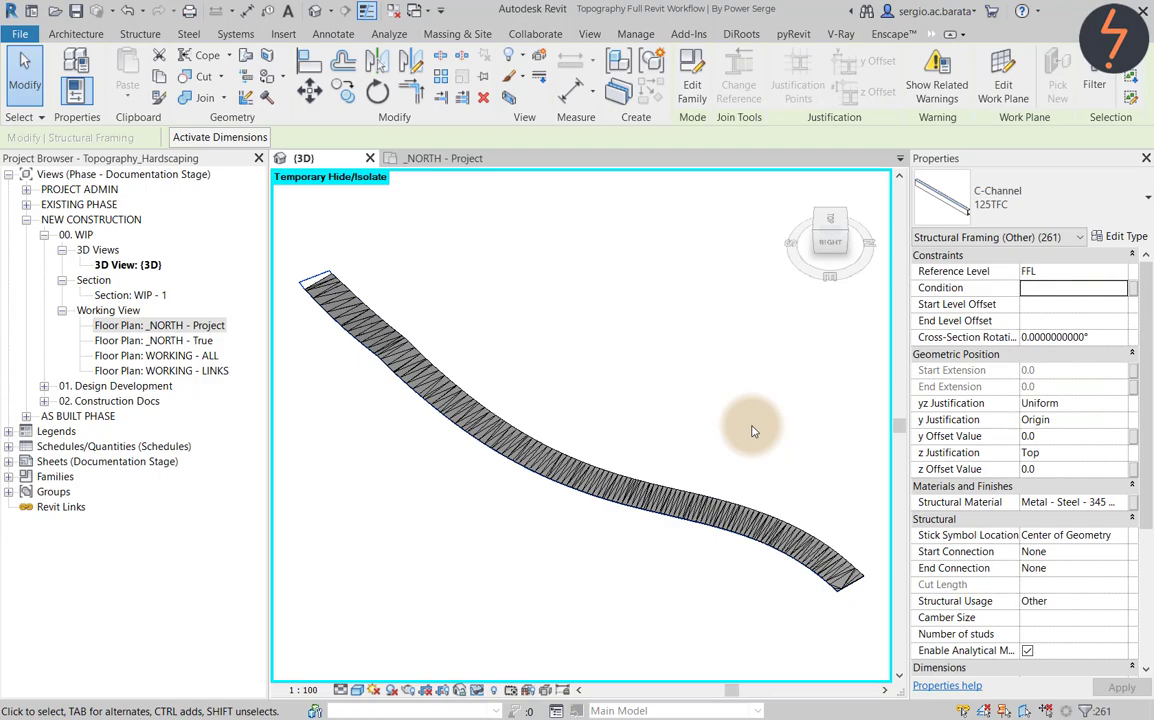
pyautogui.press('Delete')
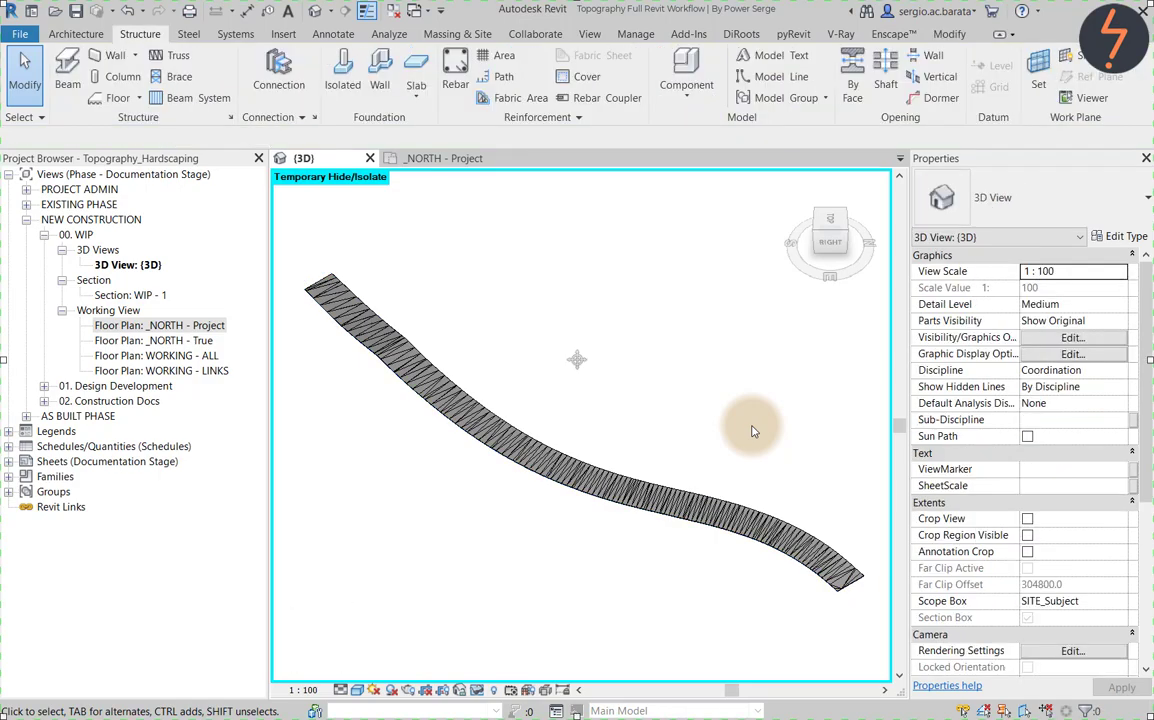
# - Reset the temporary isolation and delete the linked Road.dwg by filtering a selection around the road to it alone
pyautogui.press('h')
pyautogui.press('r')
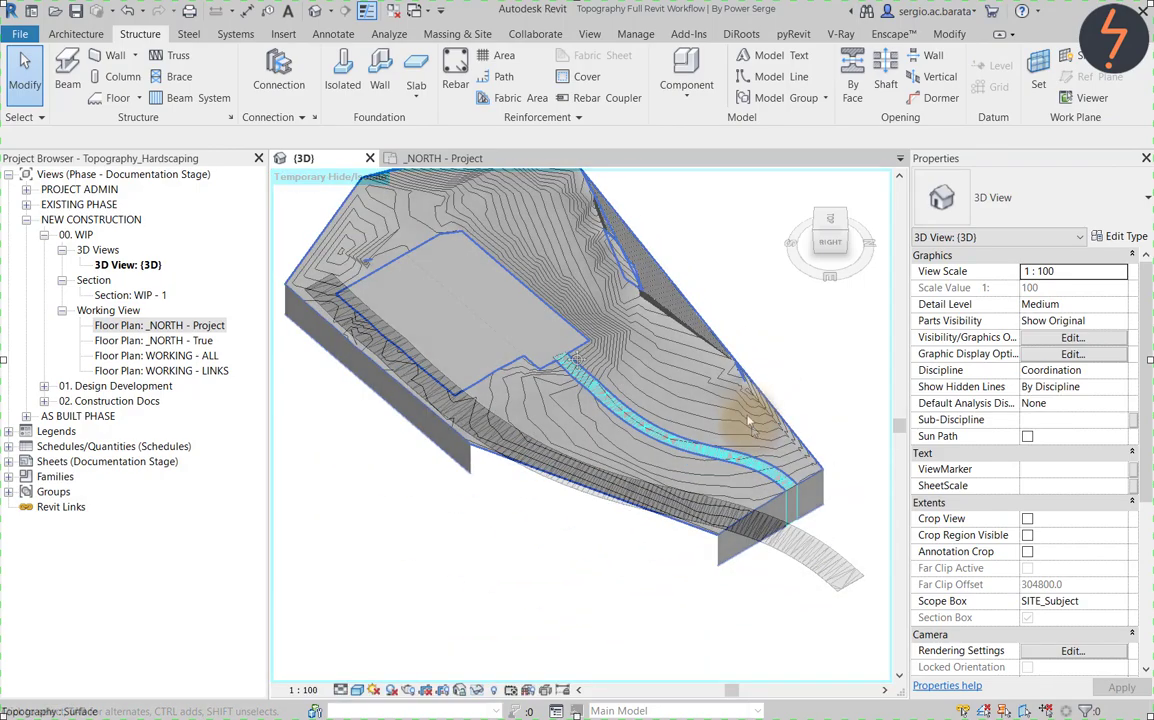
pyautogui.moveTo(828, 591); pyautogui.dragTo(768, 474)
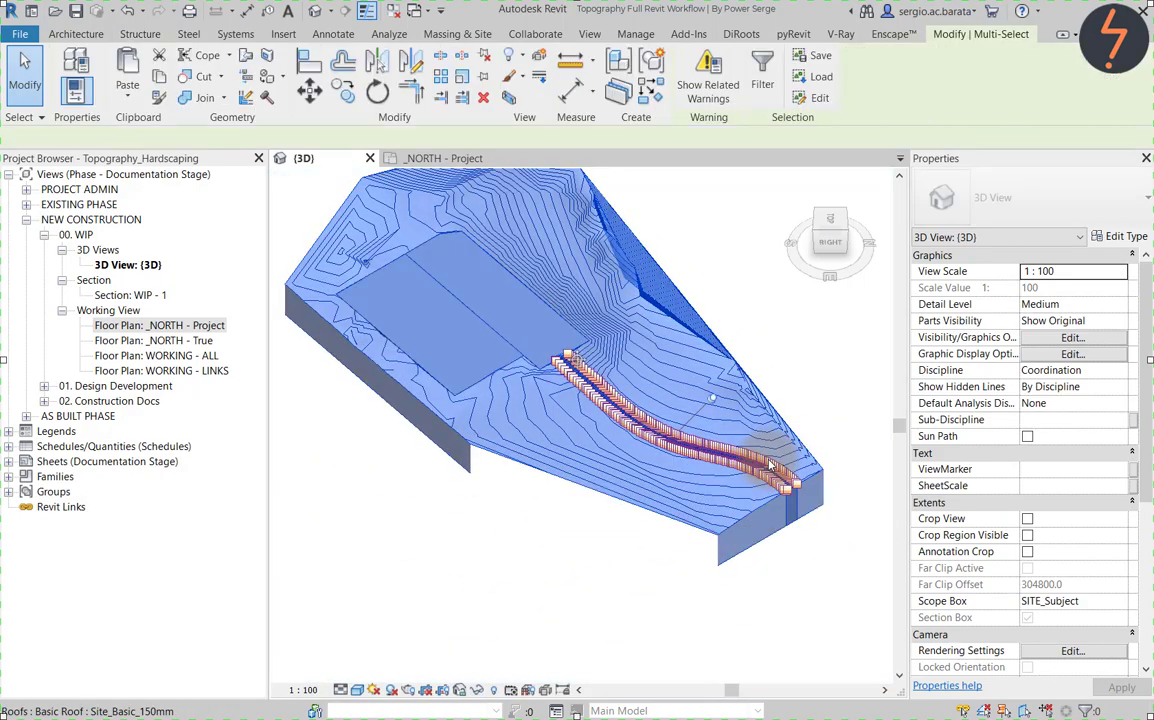
pyautogui.click(1083, 710)
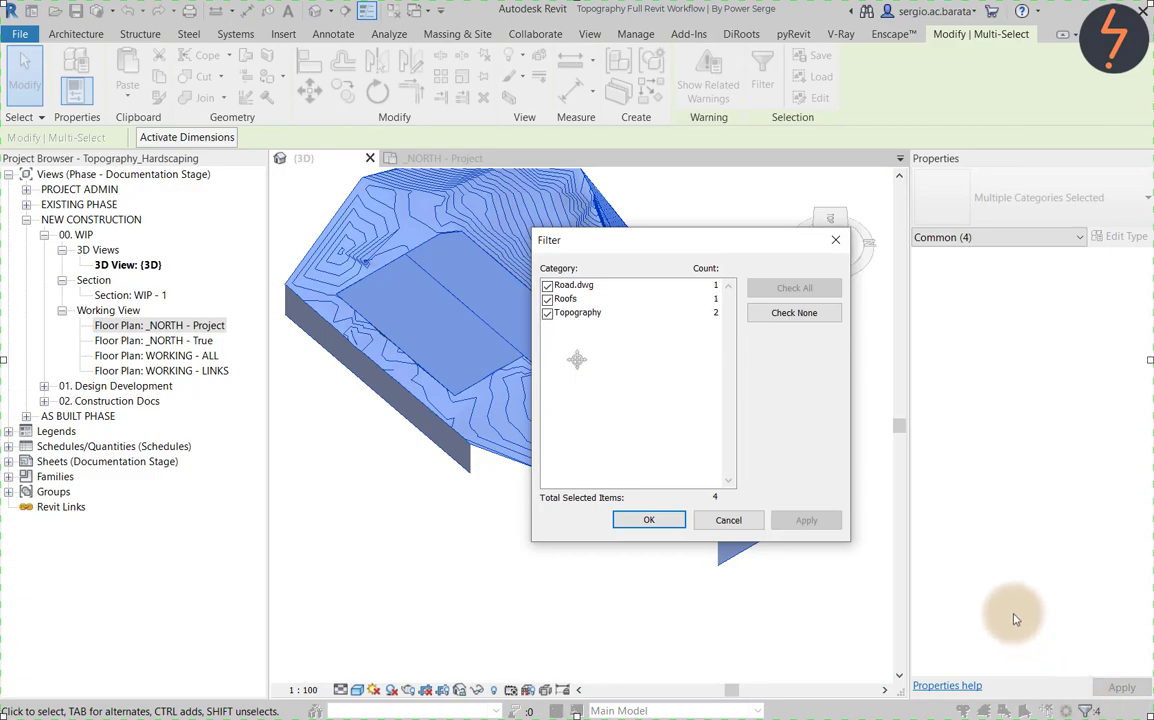
pyautogui.click(775, 313)
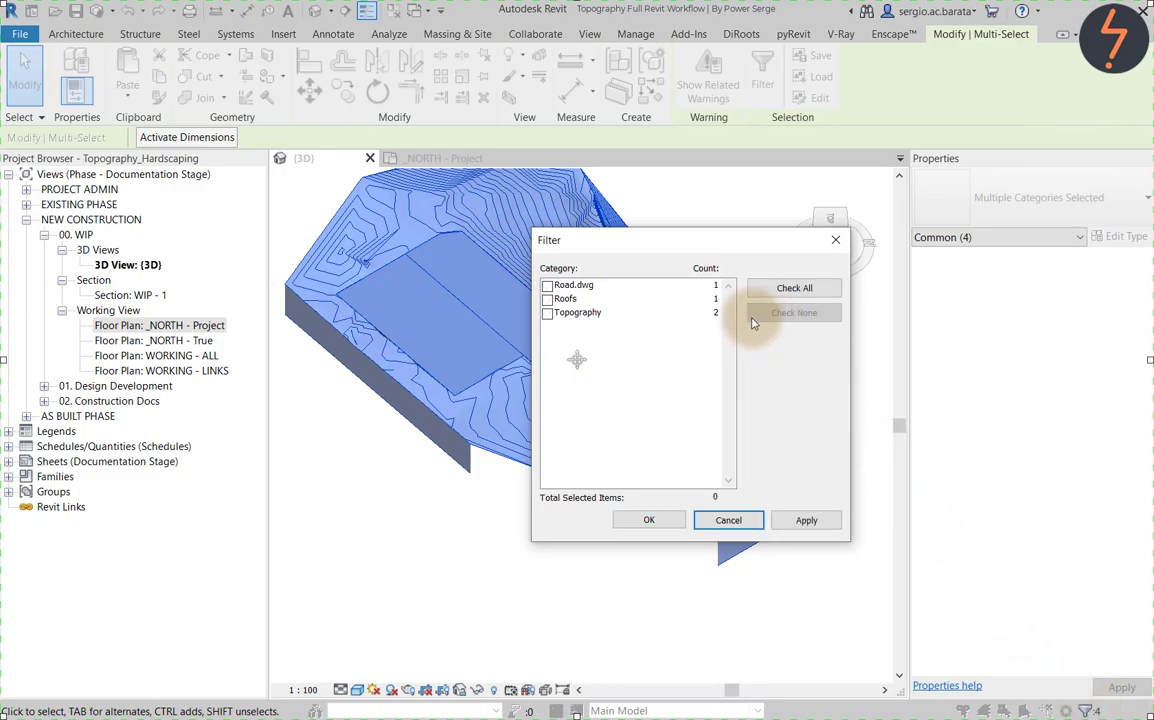
pyautogui.click(547, 286)
pyautogui.click(808, 520)
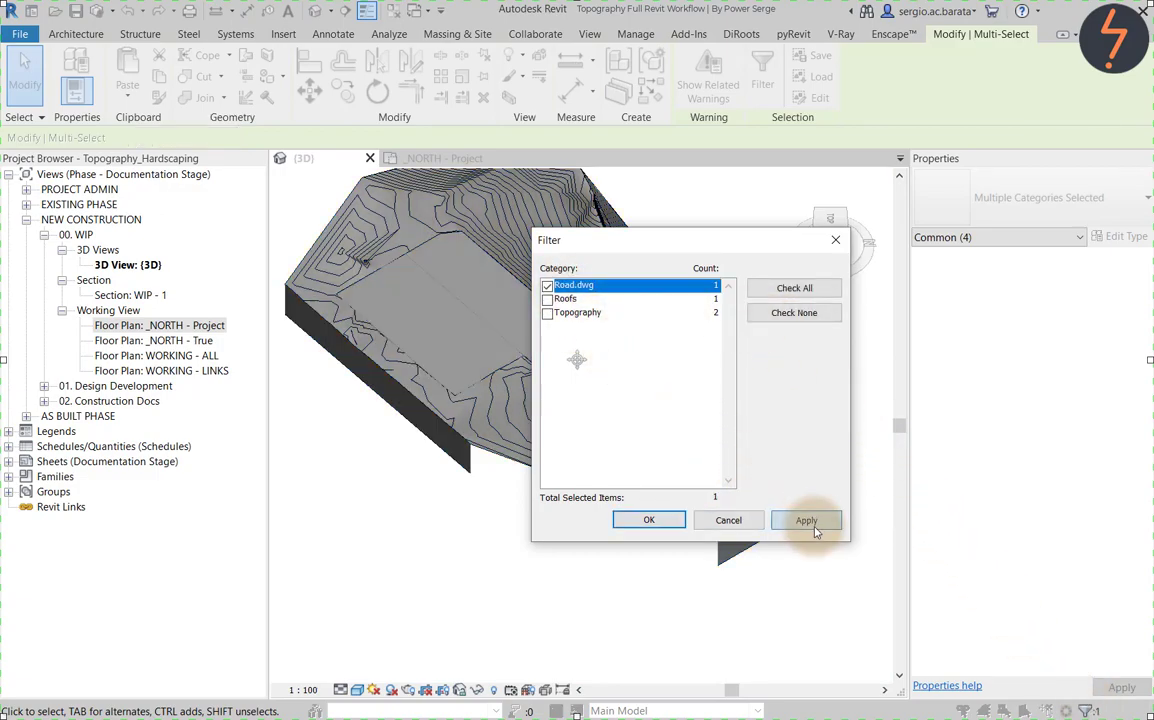
pyautogui.click(649, 521)
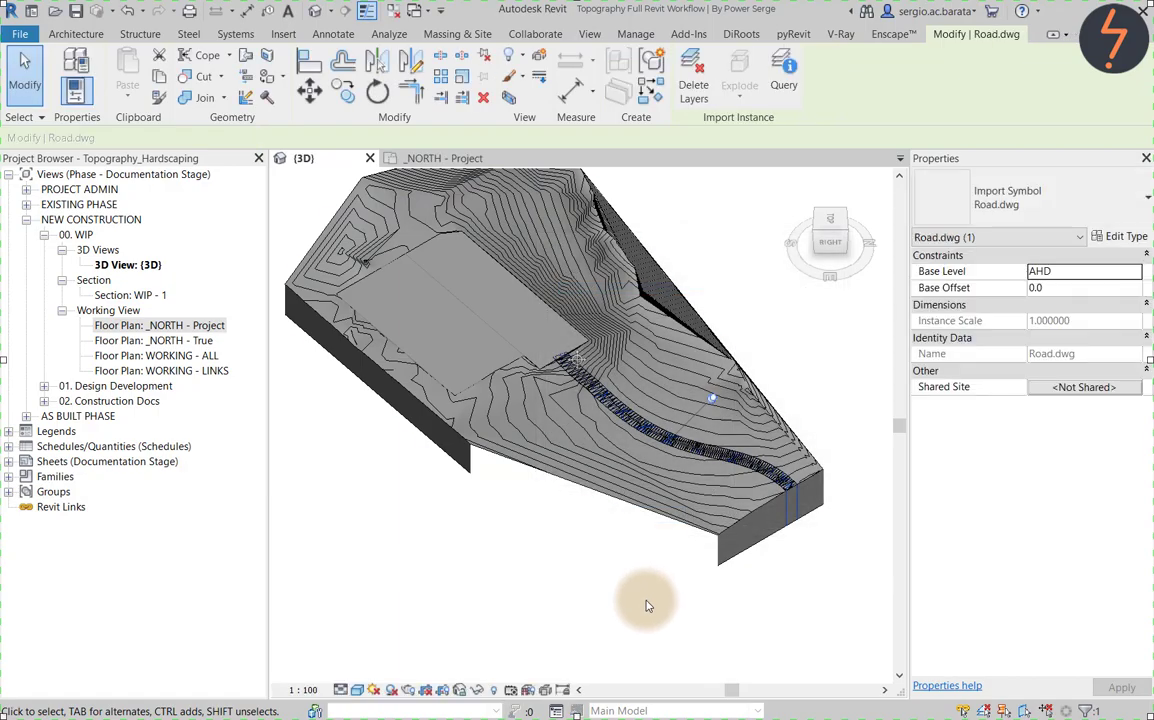
pyautogui.press('Delete')
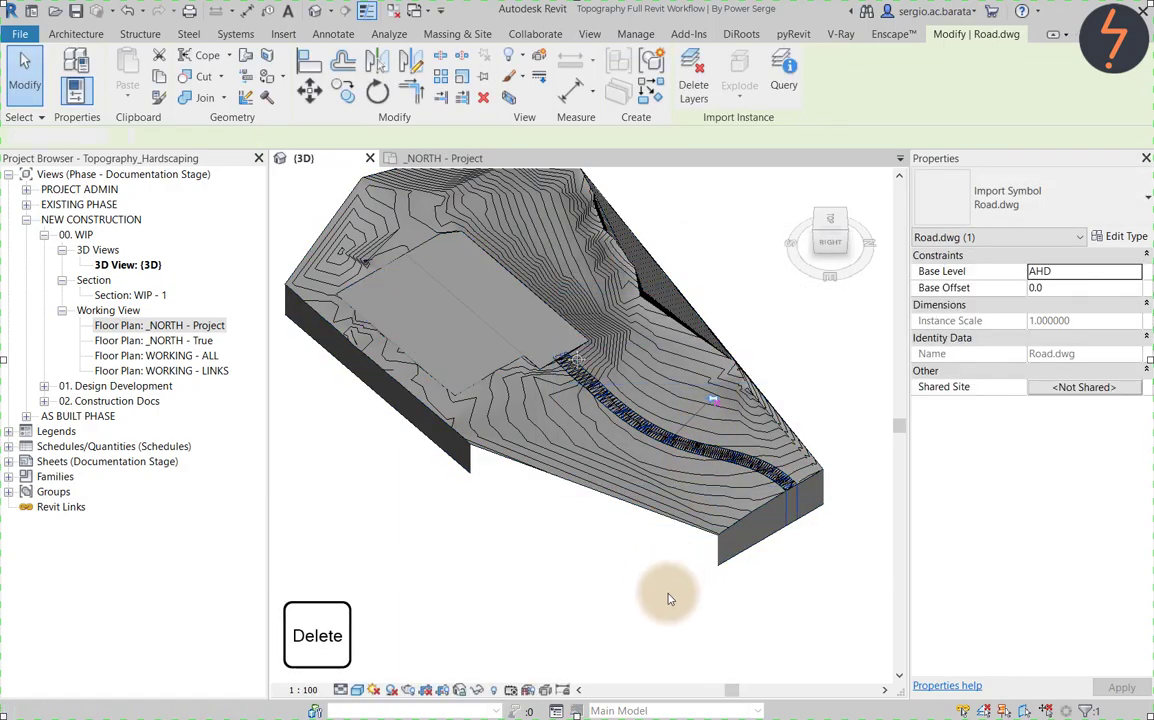
pyautogui.rightClick(670, 599)
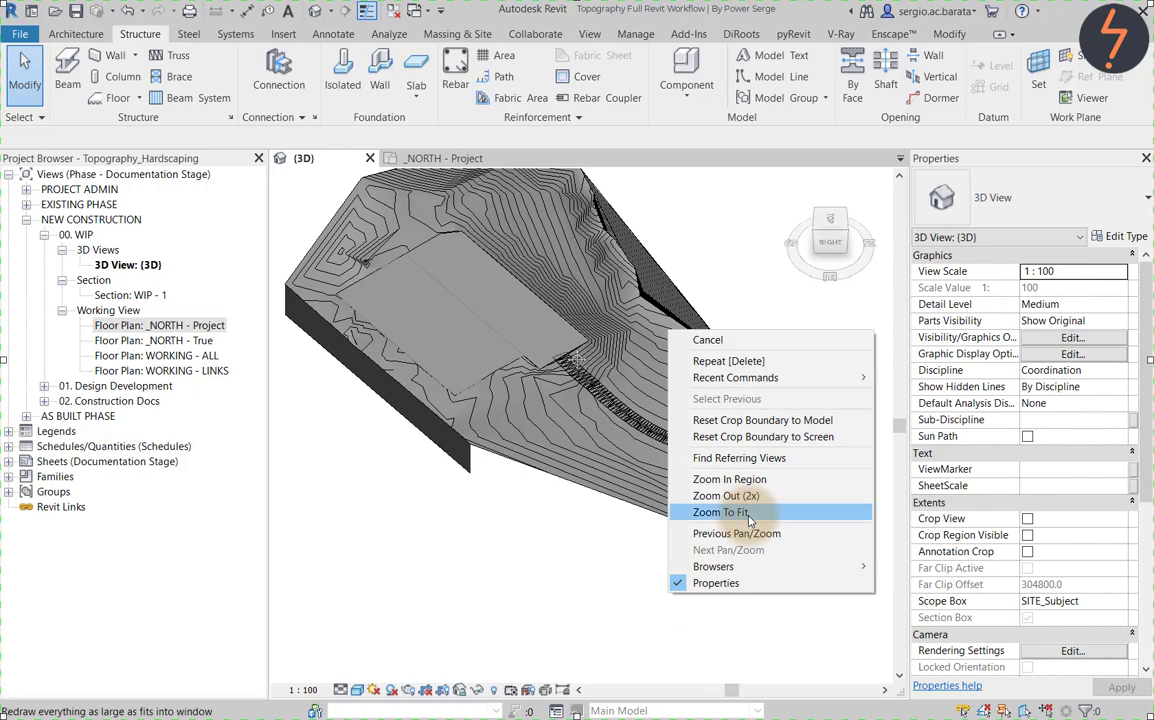
pyautogui.click(693, 513)
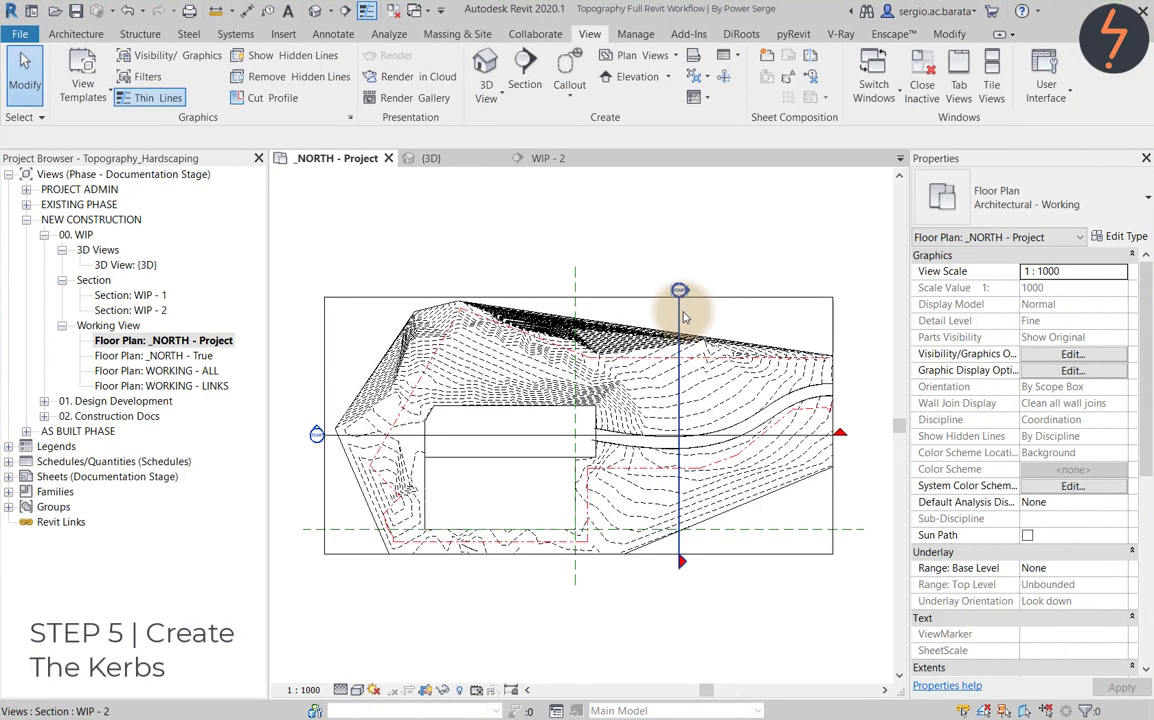
# - Go to the WIP - 2 section view from its section line in plan and move the road roof 300 mm straight down
pyautogui.rightClick(683, 316)
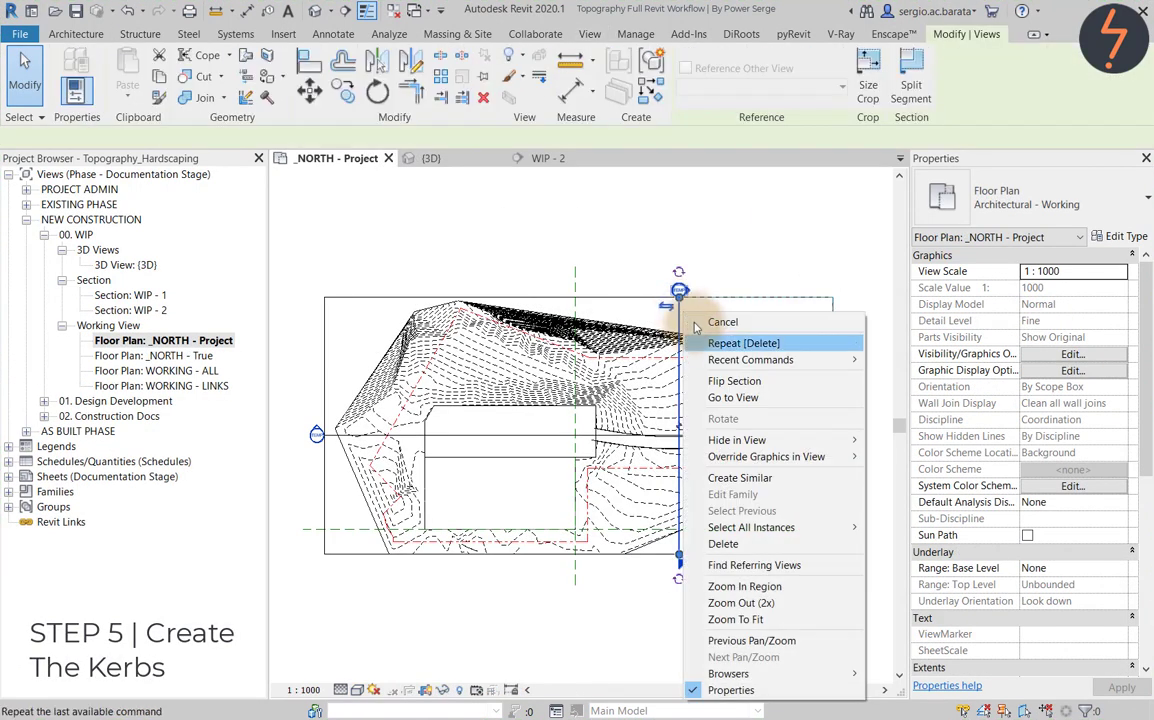
pyautogui.click(760, 397)
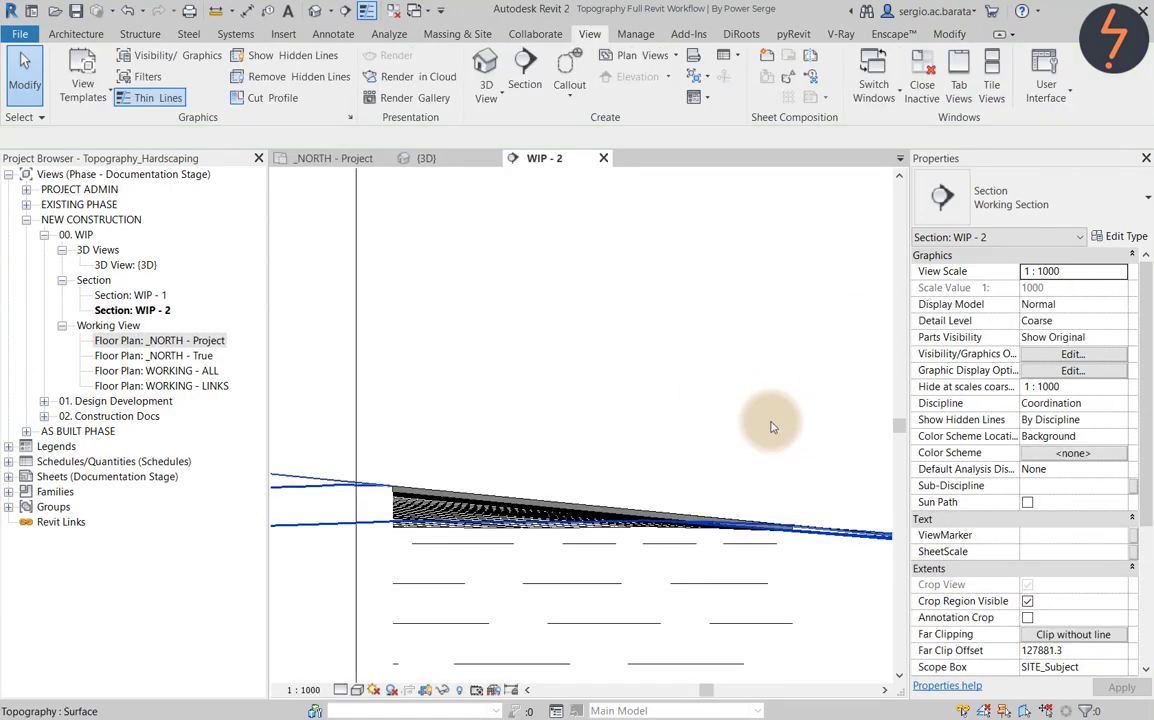
pyautogui.scroll(3, 806, 497)
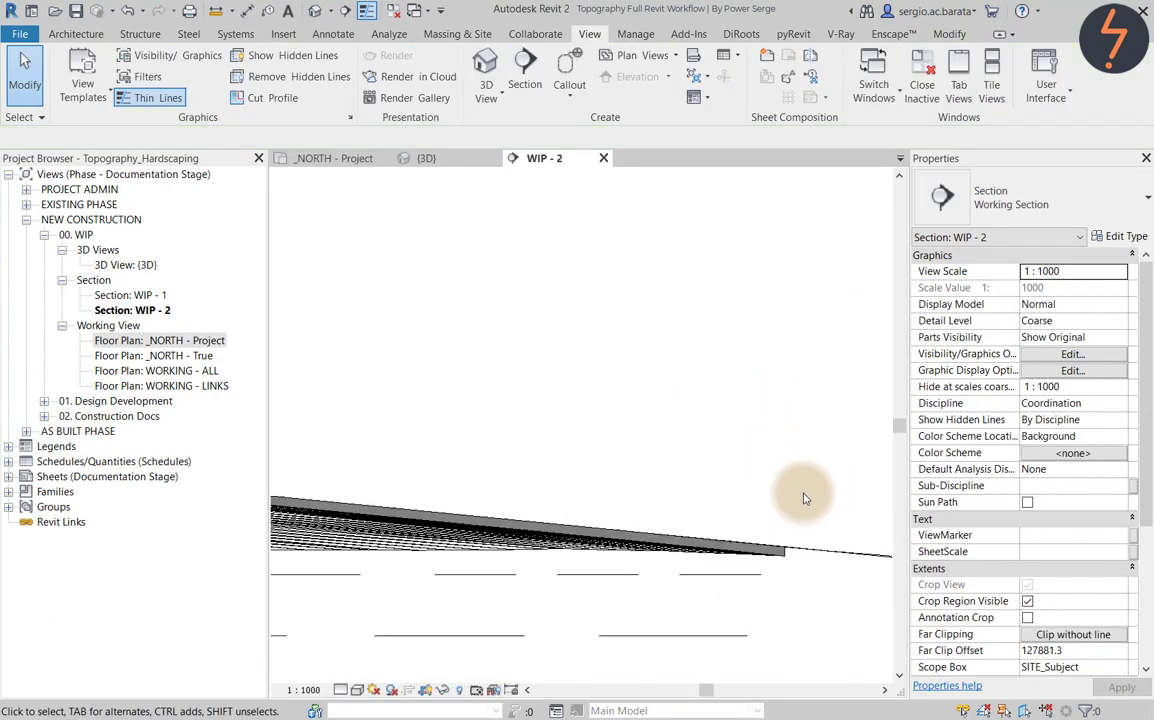
pyautogui.click(610, 550)
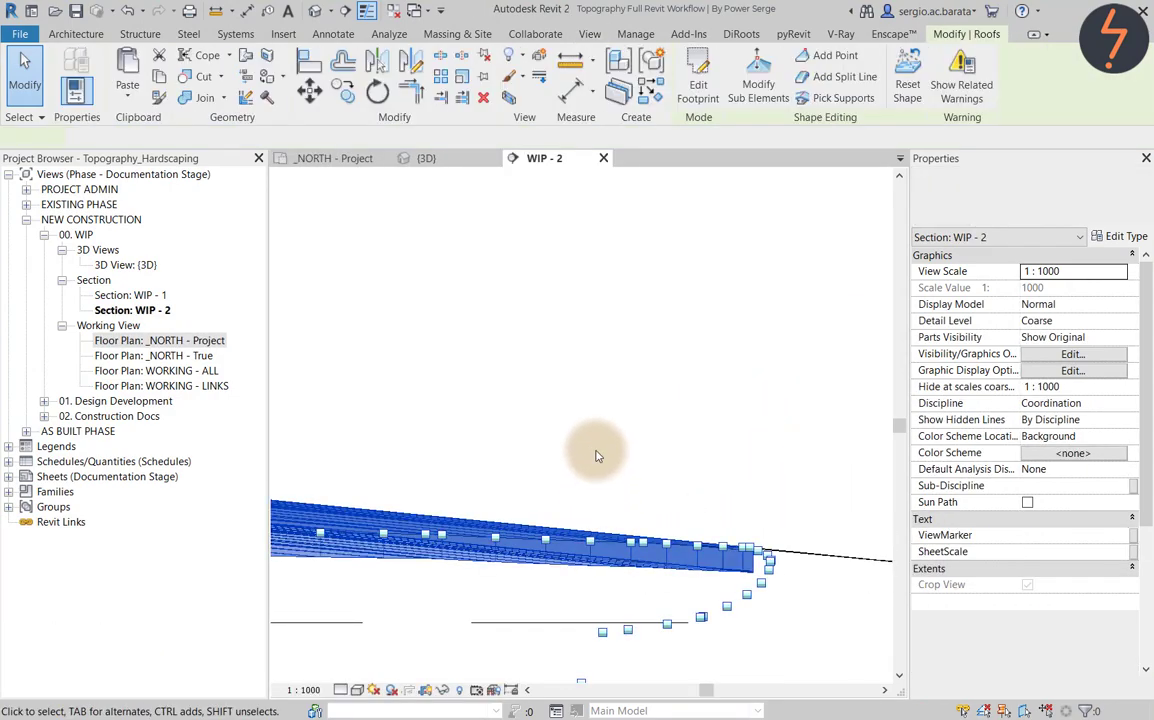
pyautogui.press('m')
pyautogui.press('v')
pyautogui.click(596, 455)
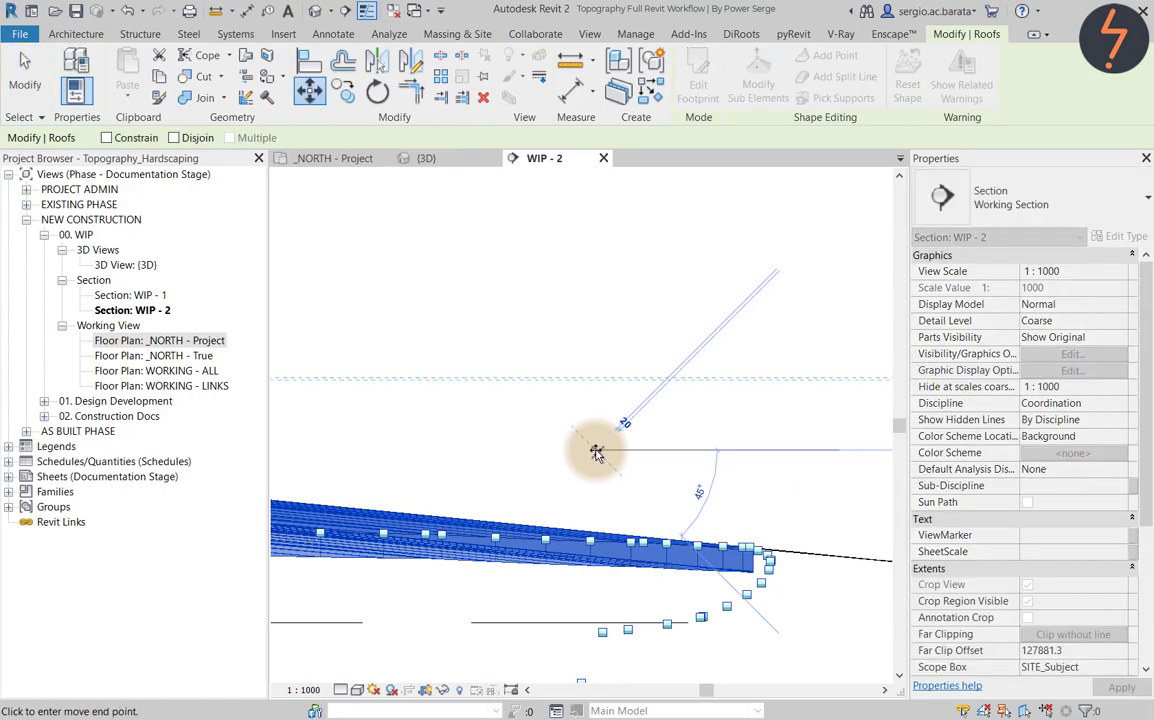
pyautogui.write('300')
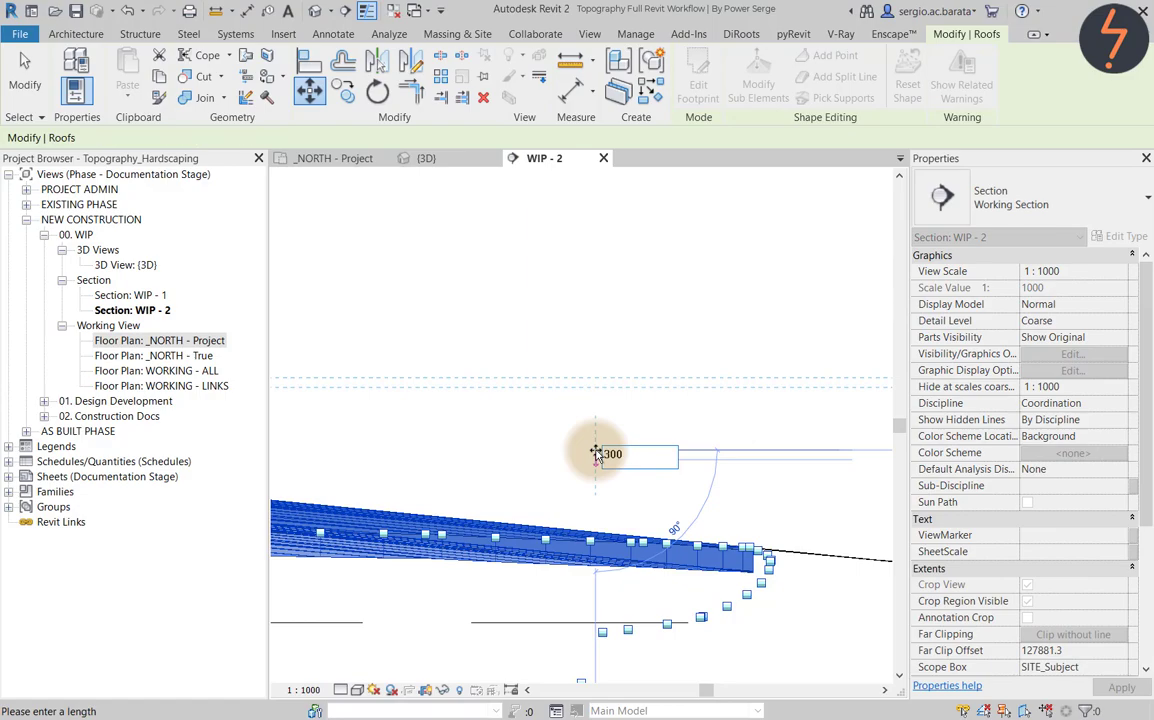
pyautogui.press('Return')
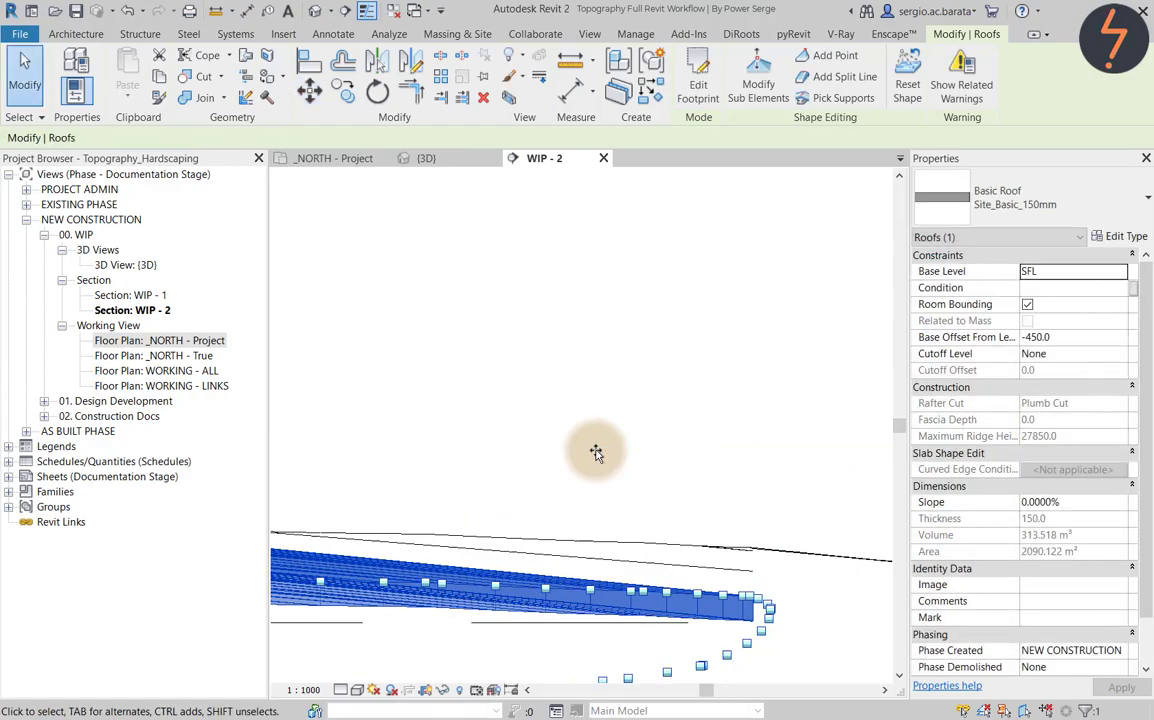
pyautogui.press('Escape')
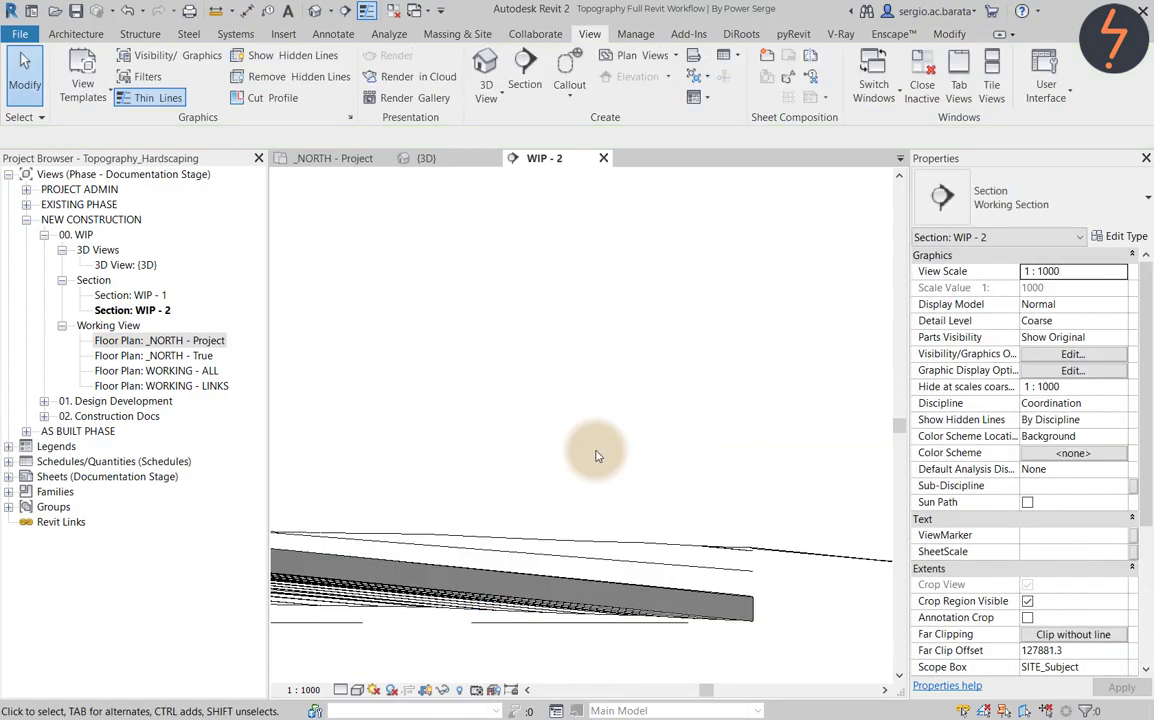
# - Examine the lowered road's end edge in the 3D view and list the profile families loaded in the project
pyautogui.click(428, 158)
pyautogui.scroll(8, 695, 368)
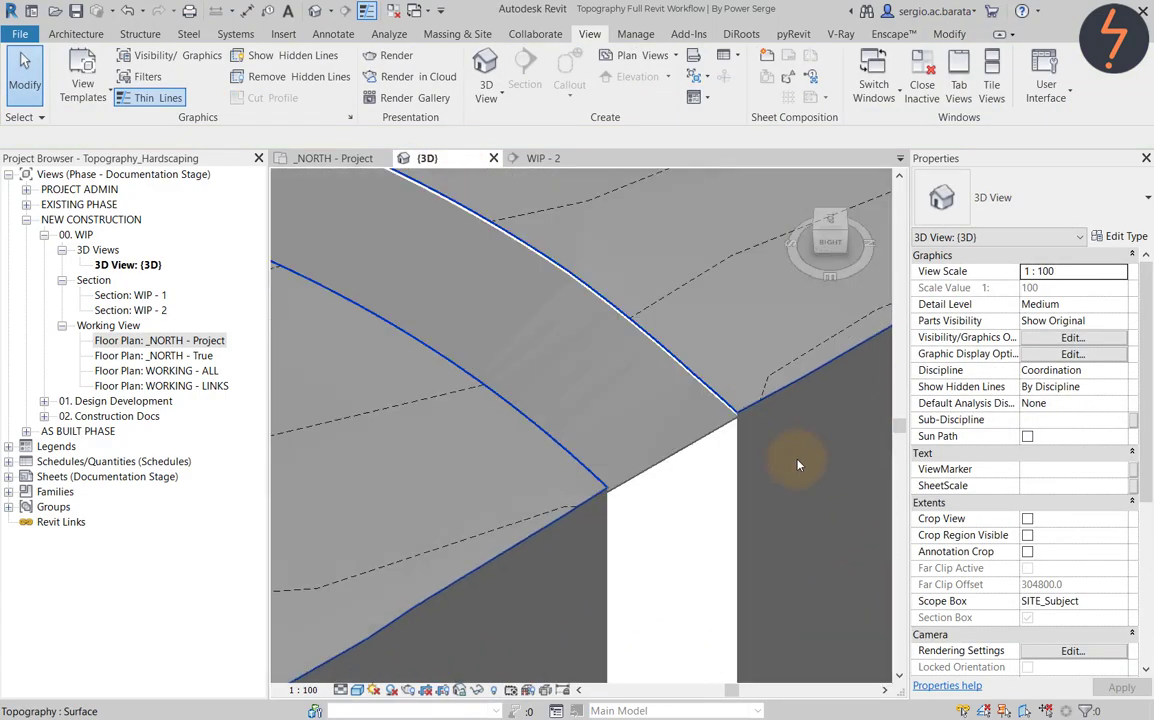
pyautogui.scroll(2, 798, 465)
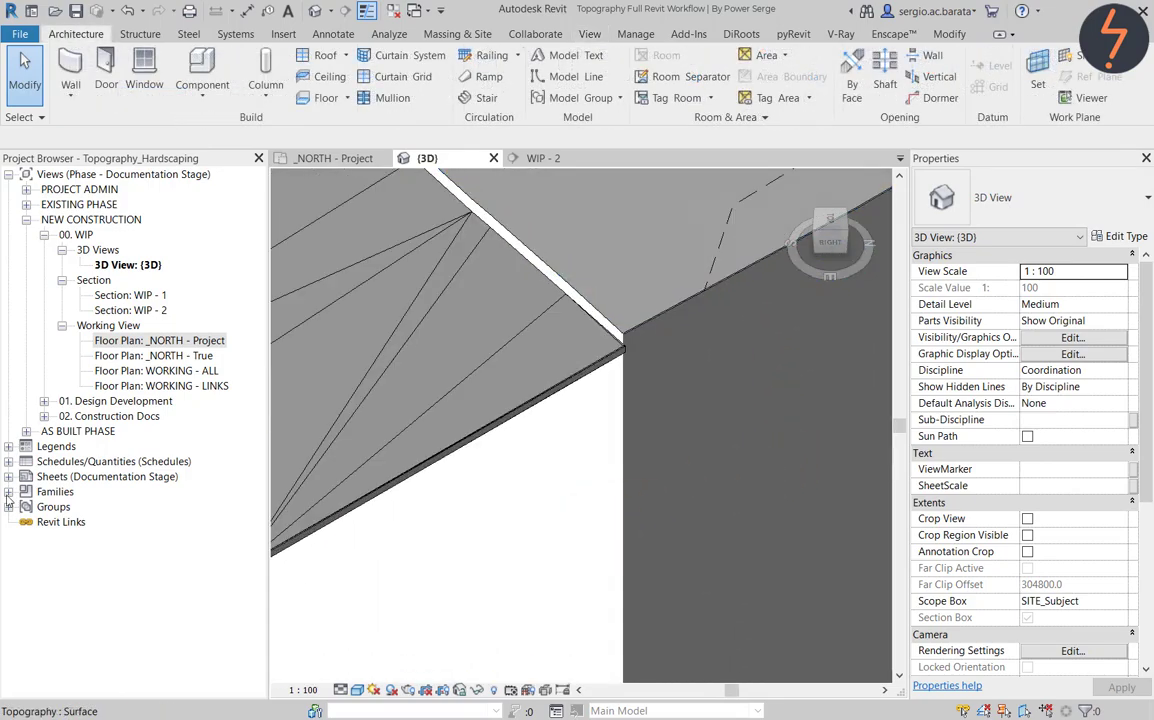
pyautogui.click(9, 492)
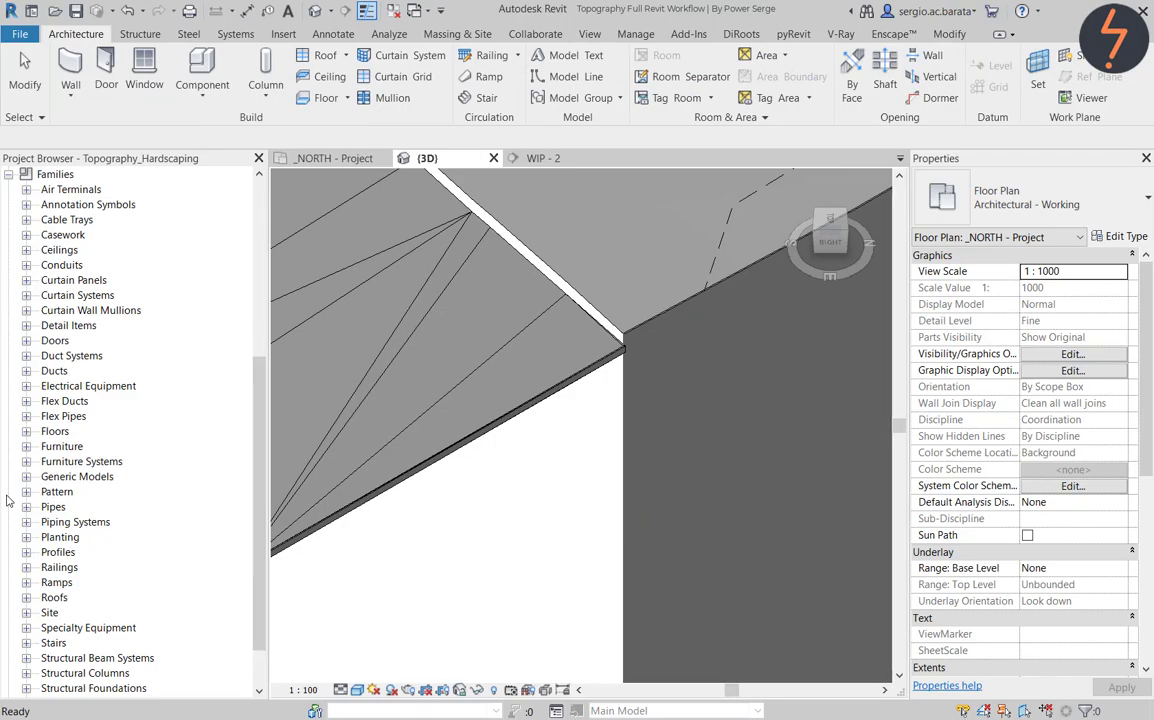
pyautogui.scroll(-1, 7, 501)
pyautogui.click(26, 538)
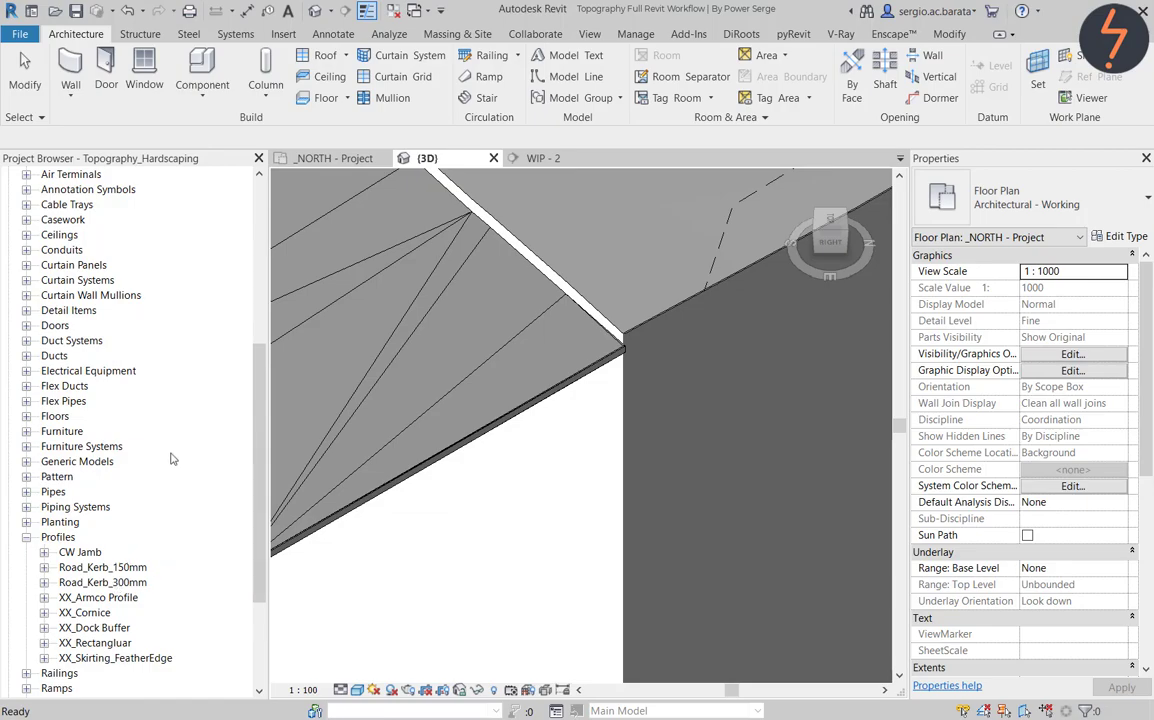
# - Start a roof fascia of type Fascia - Kerb - 300mm with a vertical profile offset of 300
pyautogui.click(345, 55)
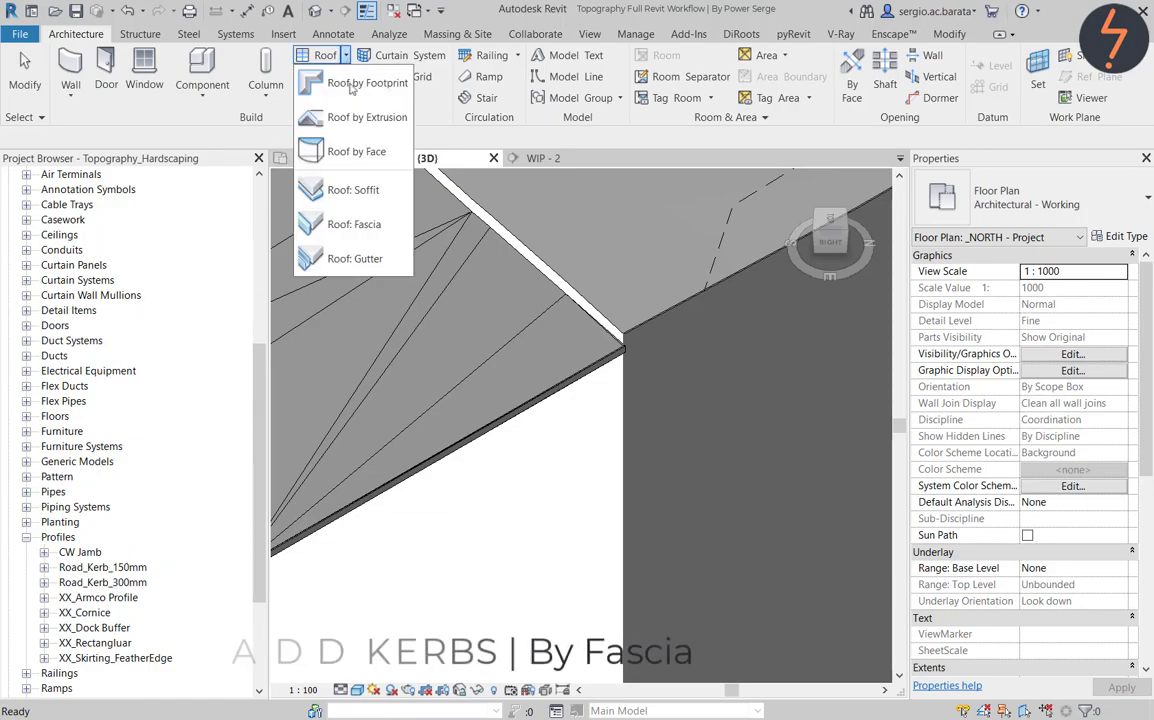
pyautogui.click(368, 227)
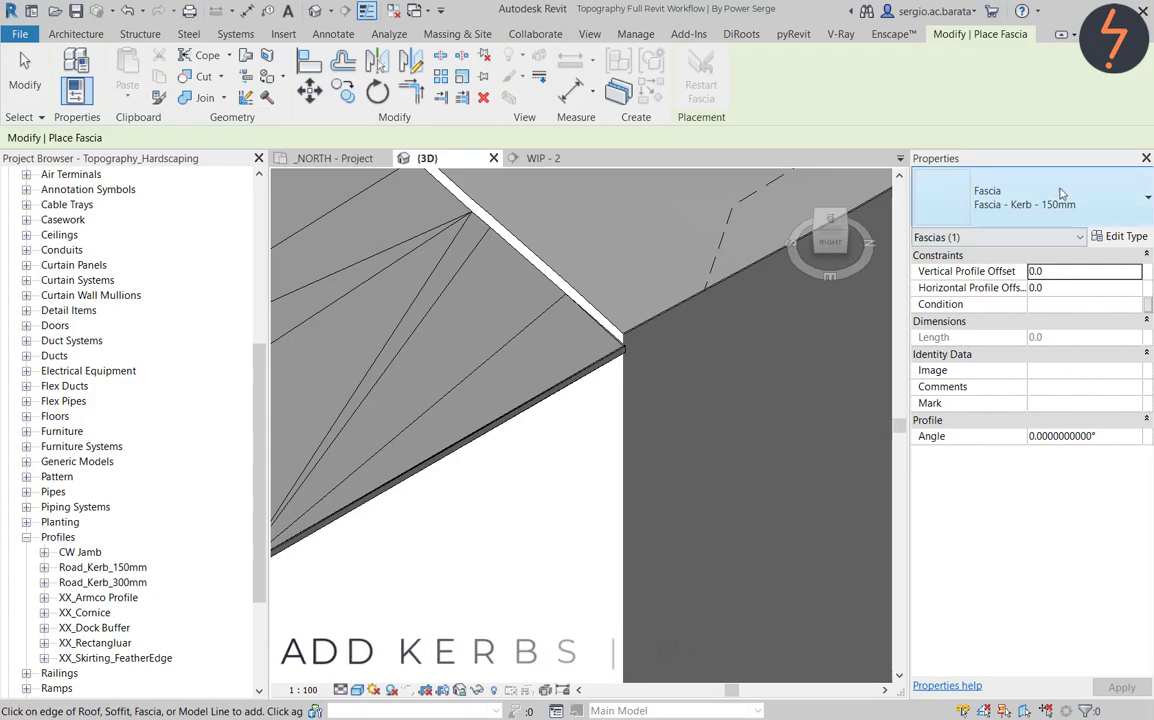
pyautogui.click(1062, 193)
pyautogui.click(1068, 300)
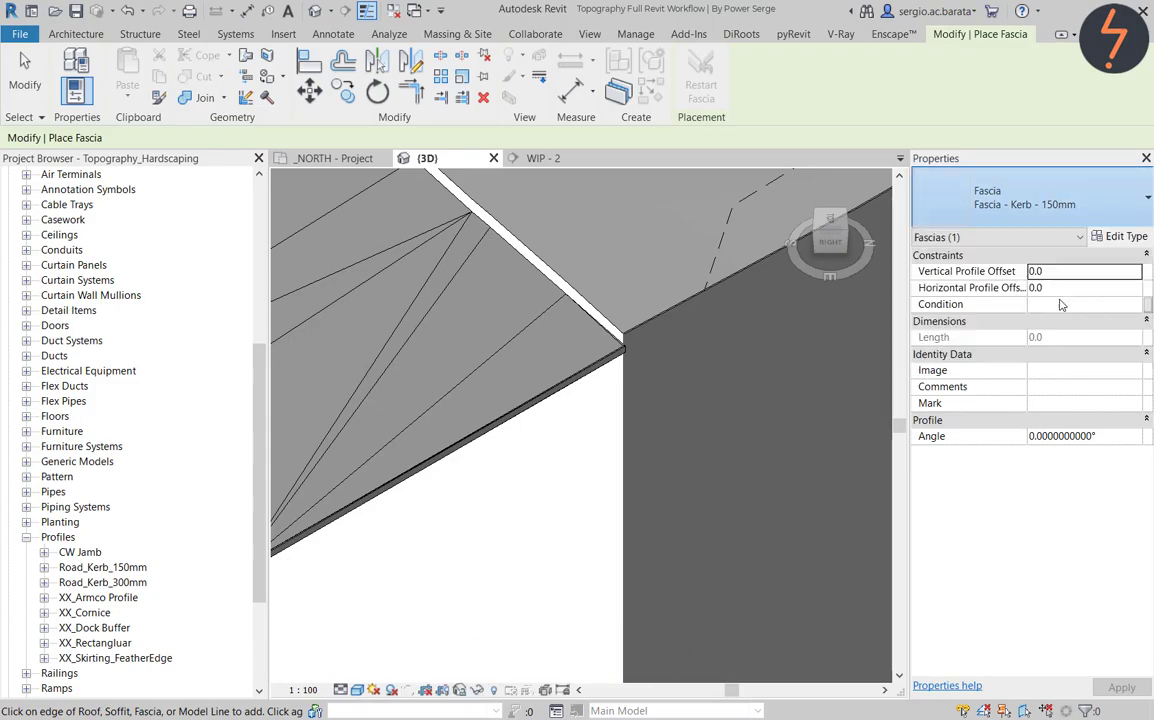
pyautogui.click(1072, 277)
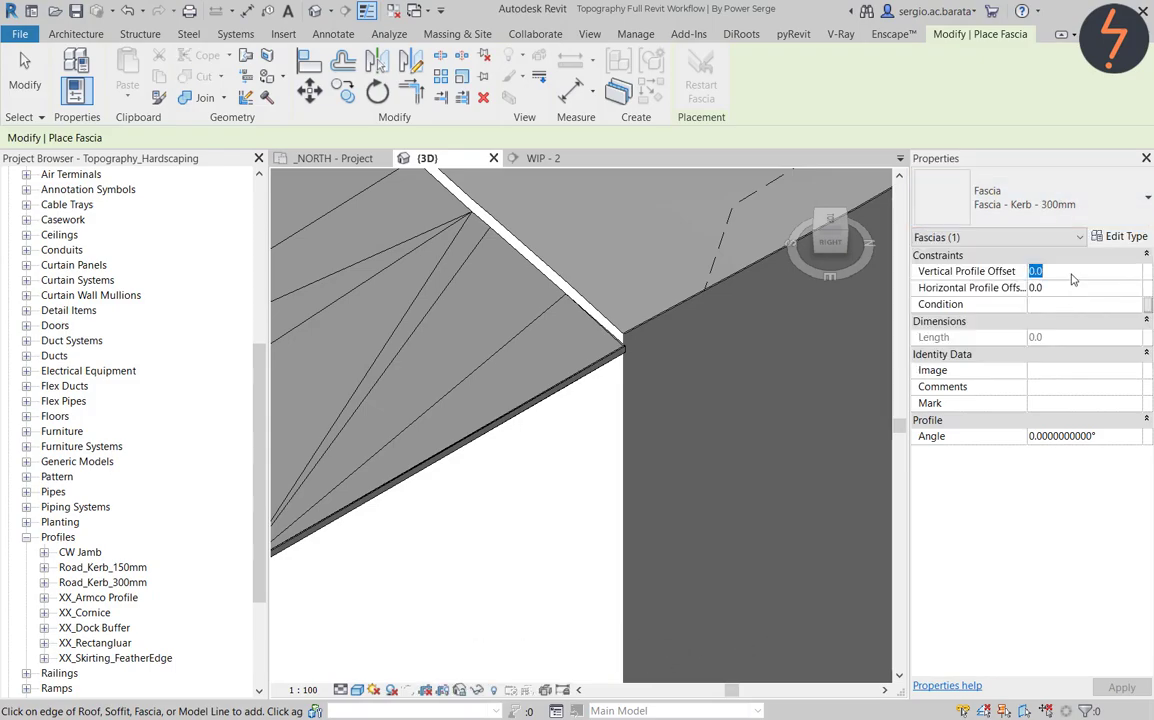
pyautogui.write('300.0')
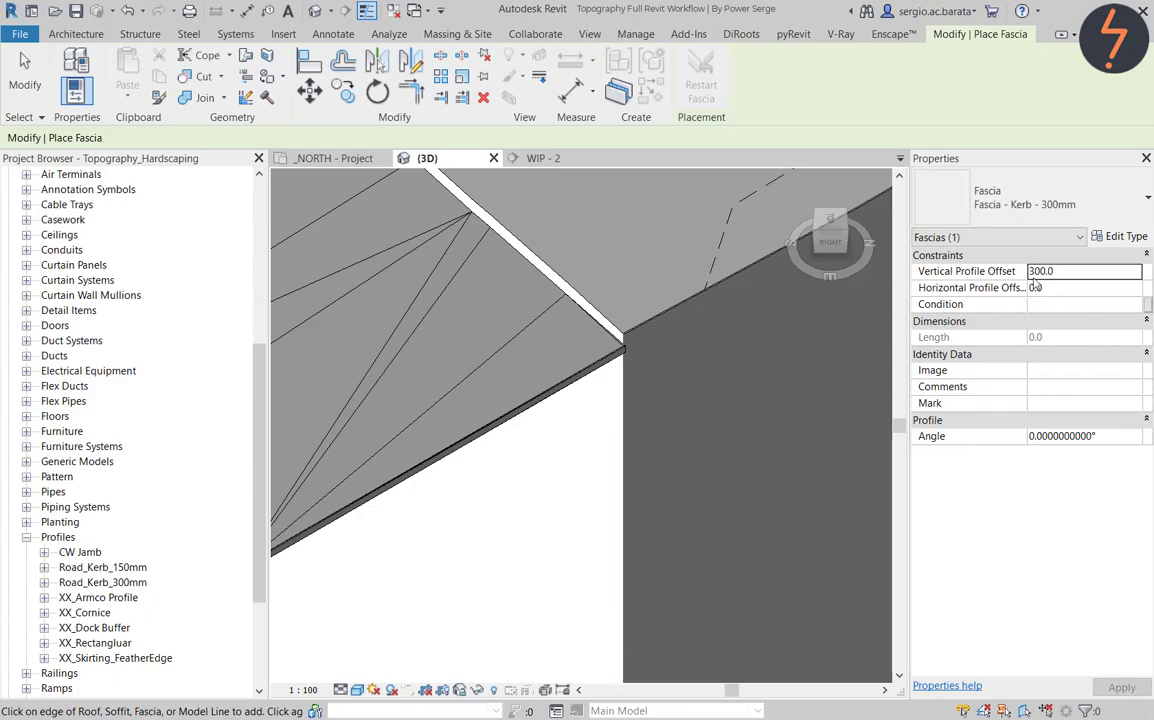
# - Place the kerb fascia segment by segment along the road roof's edge beside the terrain, starting from the road's end corner
pyautogui.click(603, 327)
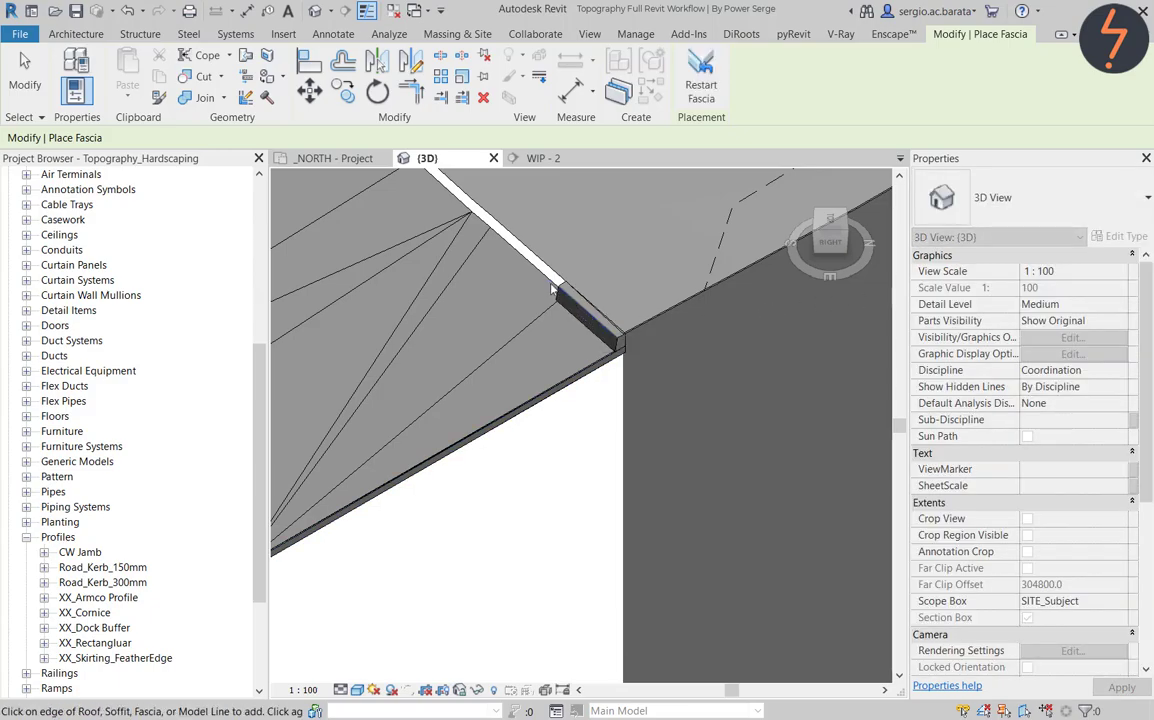
pyautogui.click(454, 200)
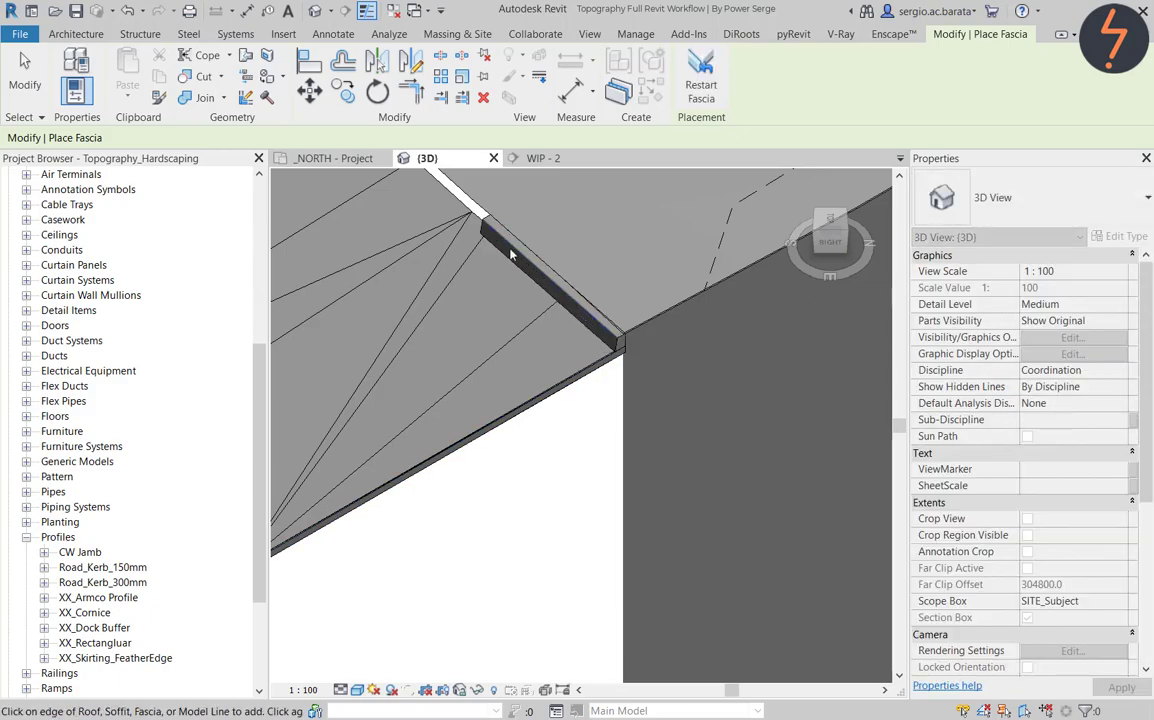
pyautogui.click(454, 198)
pyautogui.moveTo(463, 205); pyautogui.dragTo(515, 286, button='middle')
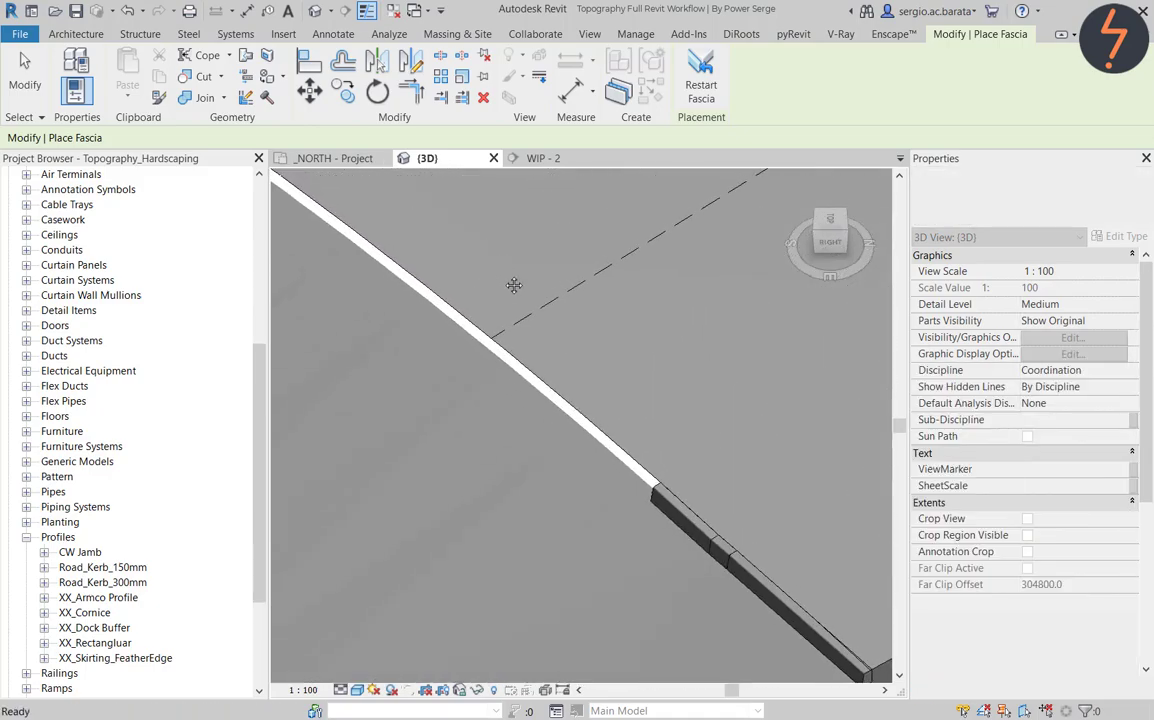
pyautogui.click(628, 472)
pyautogui.click(477, 348)
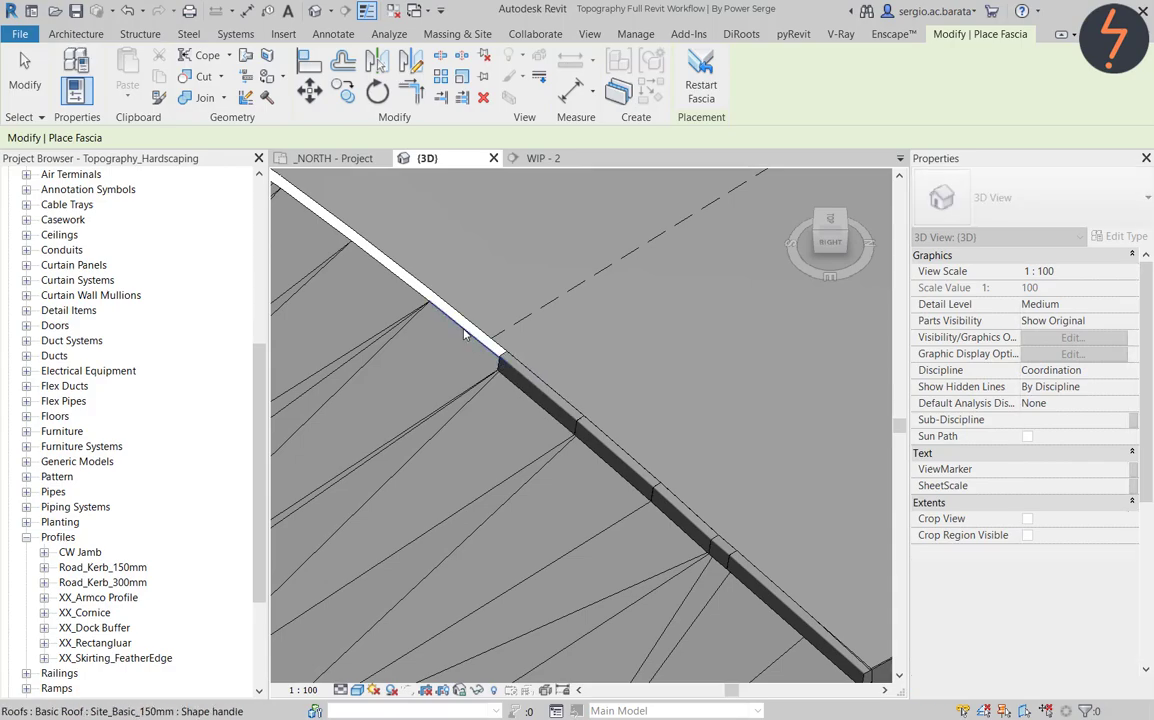
pyautogui.click(465, 334)
pyautogui.click(345, 240)
pyautogui.click(291, 202)
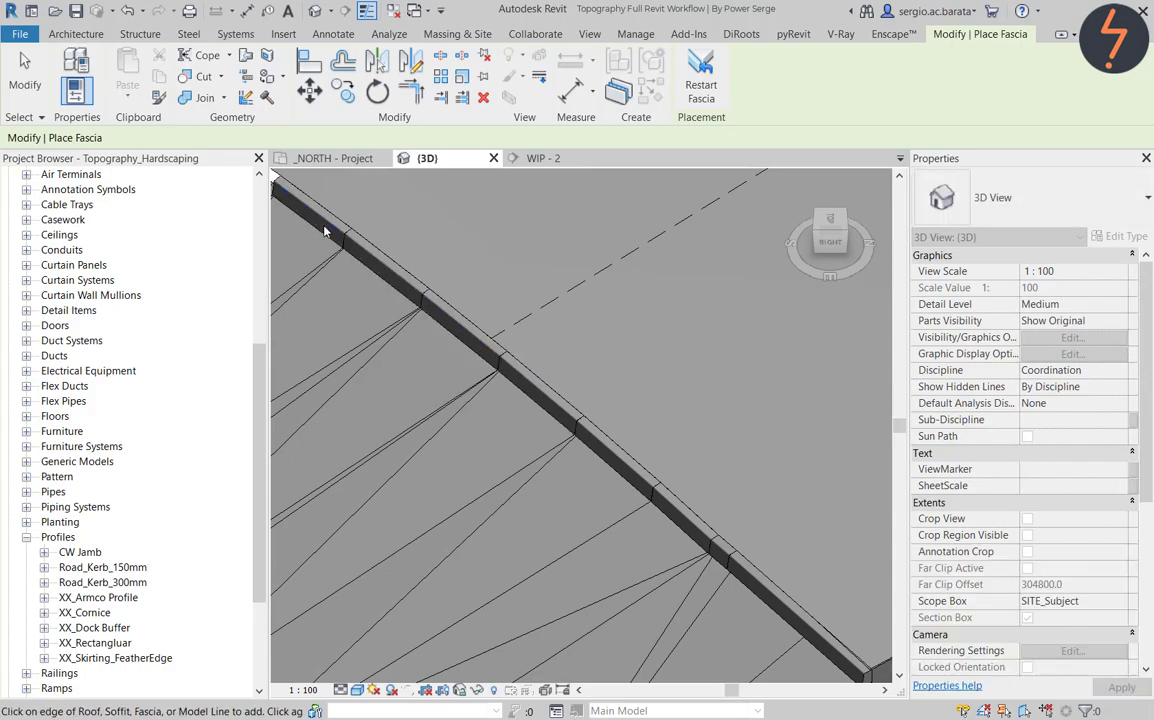
pyautogui.moveTo(323, 229); pyautogui.dragTo(564, 398, button='middle')
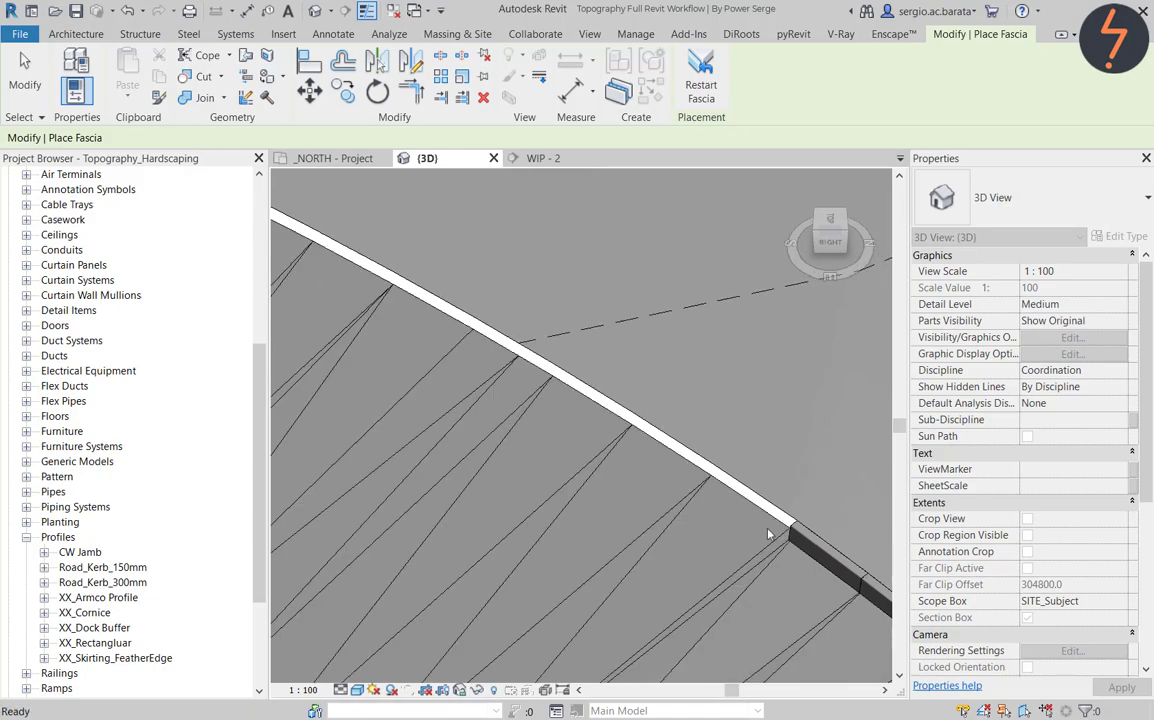
pyautogui.scroll(3, 769, 535)
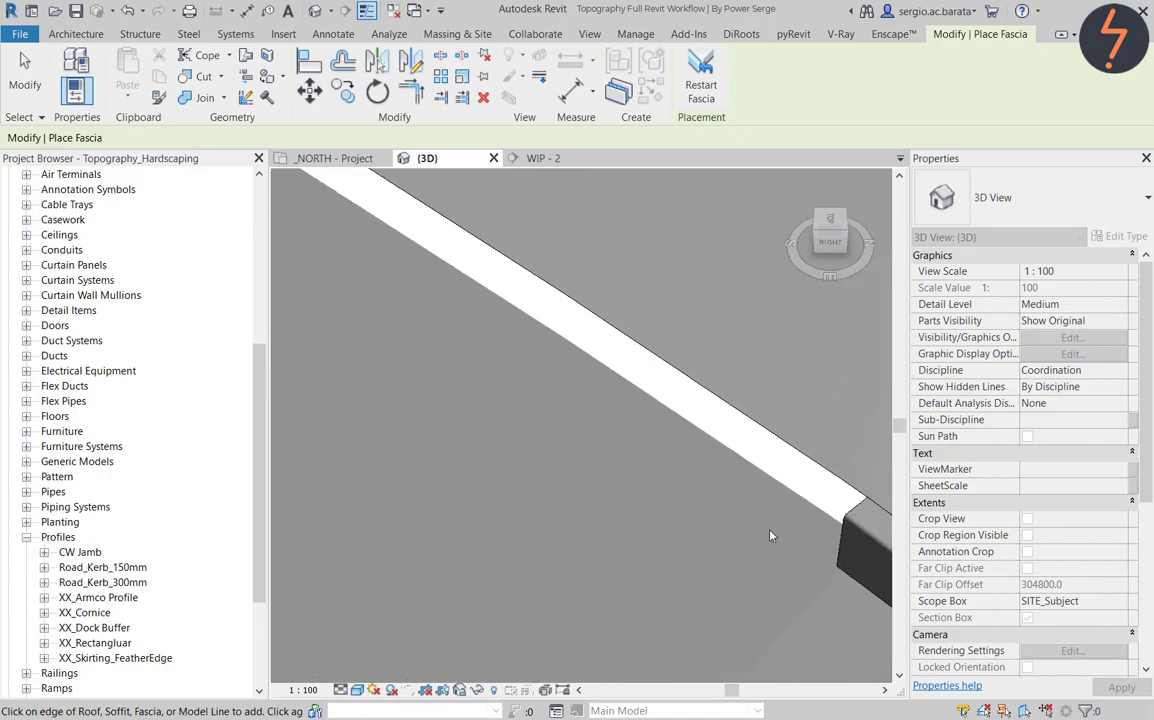
pyautogui.click(674, 415)
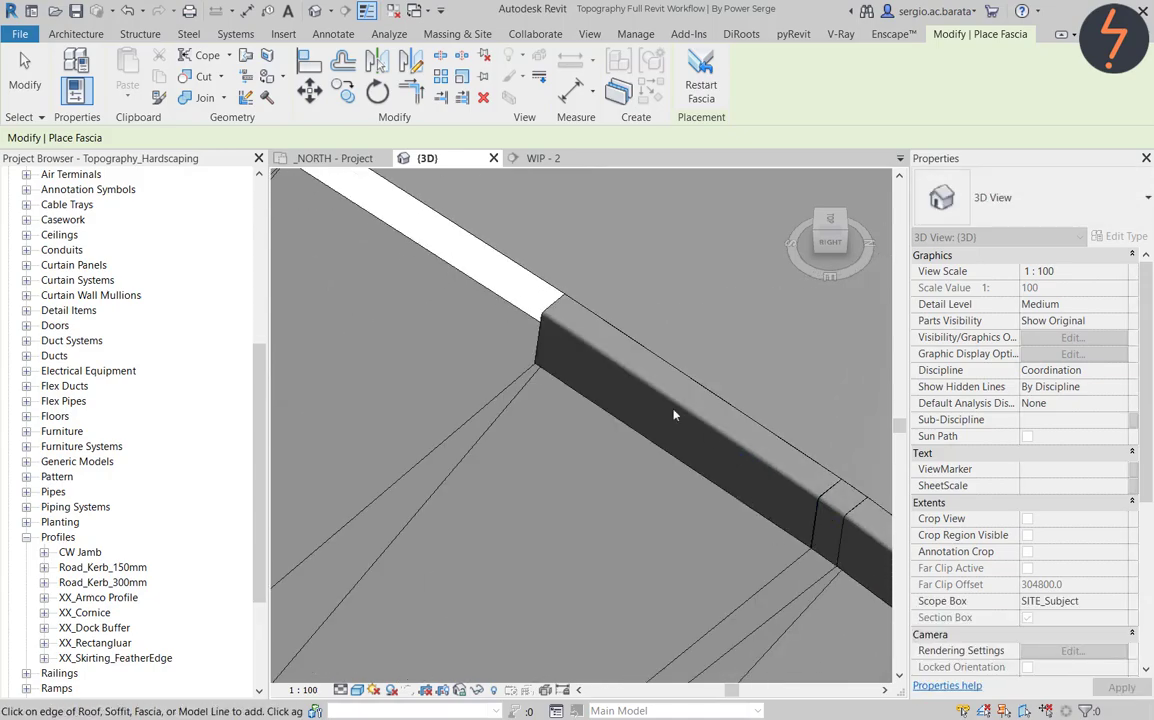
pyautogui.click(507, 298)
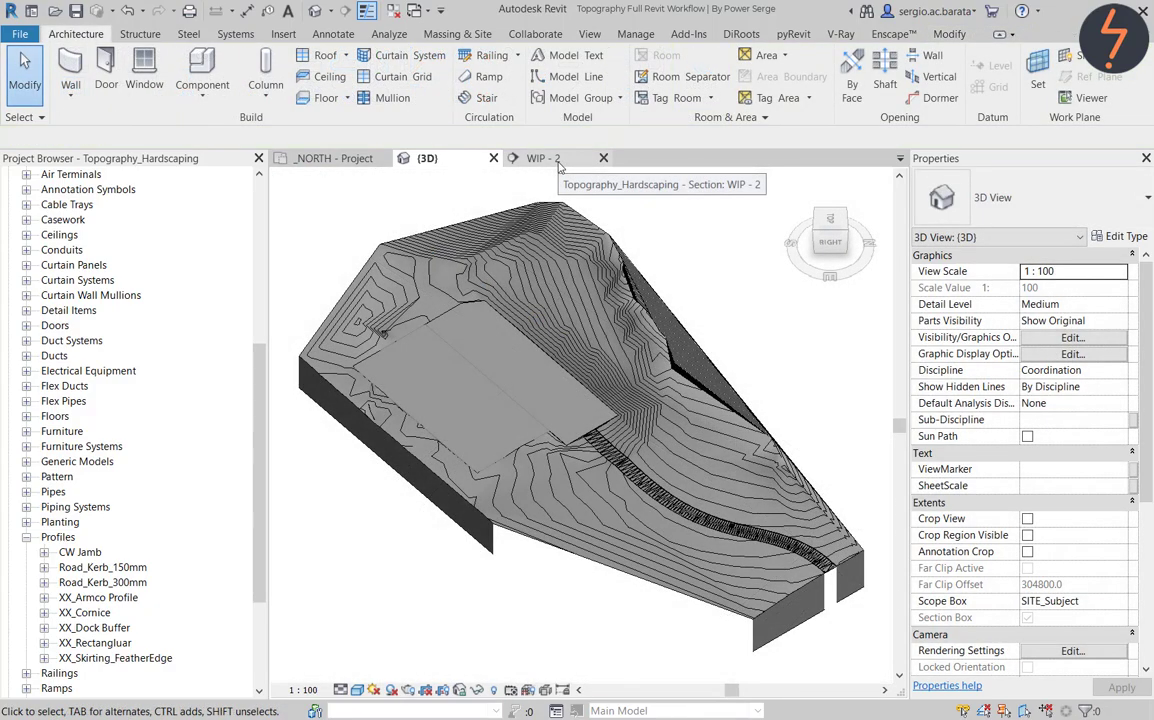
# - Go to the WIP - 2 section view and select the 300 mm kerb fascias on both sides of the road
pyautogui.click(555, 160)
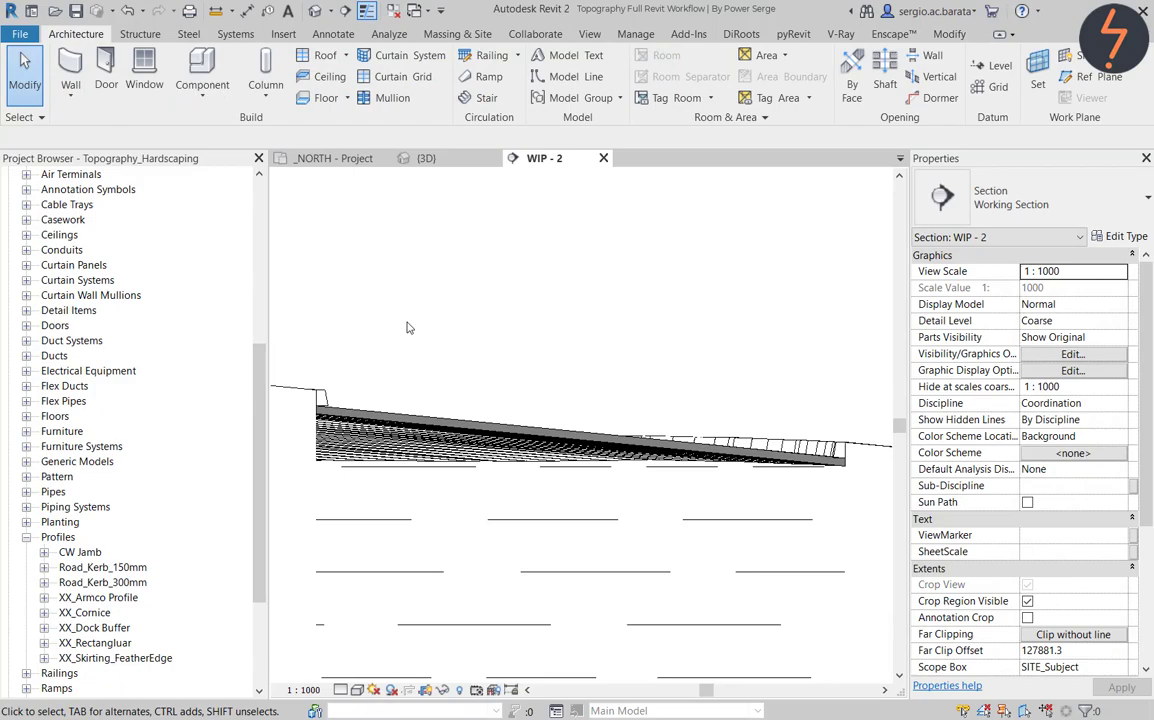
pyautogui.click(322, 400)
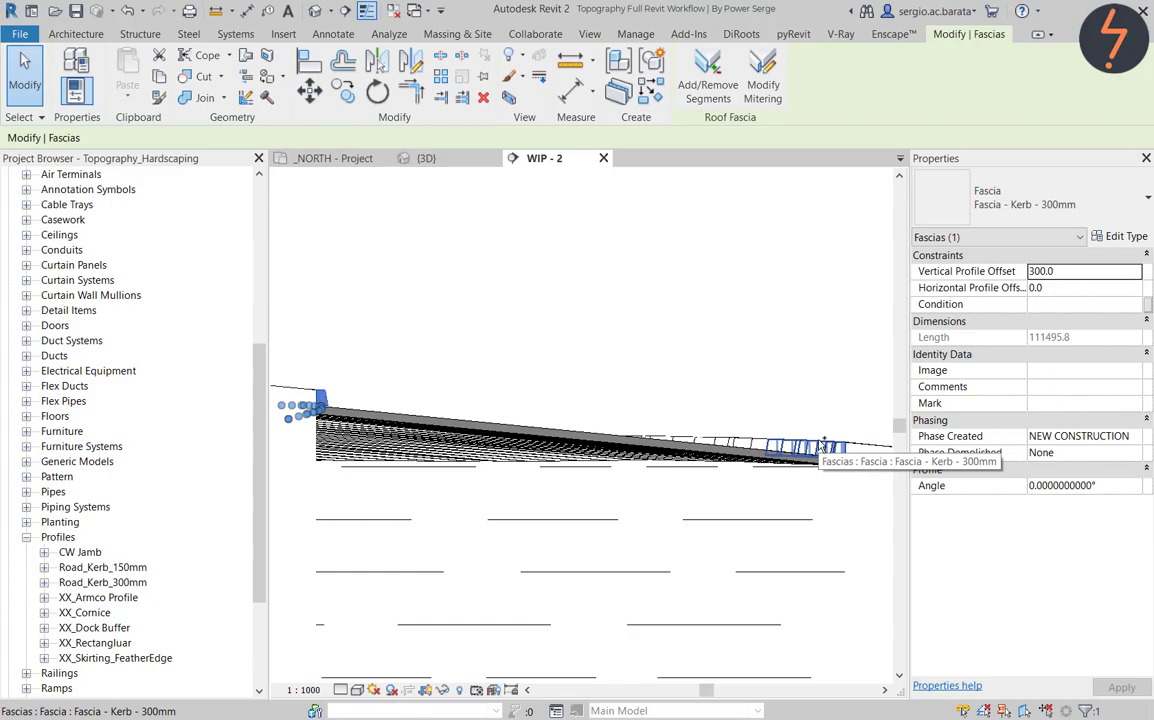
pyautogui.keyDown('ctrl'); pyautogui.click(822, 446); pyautogui.keyUp('ctrl')
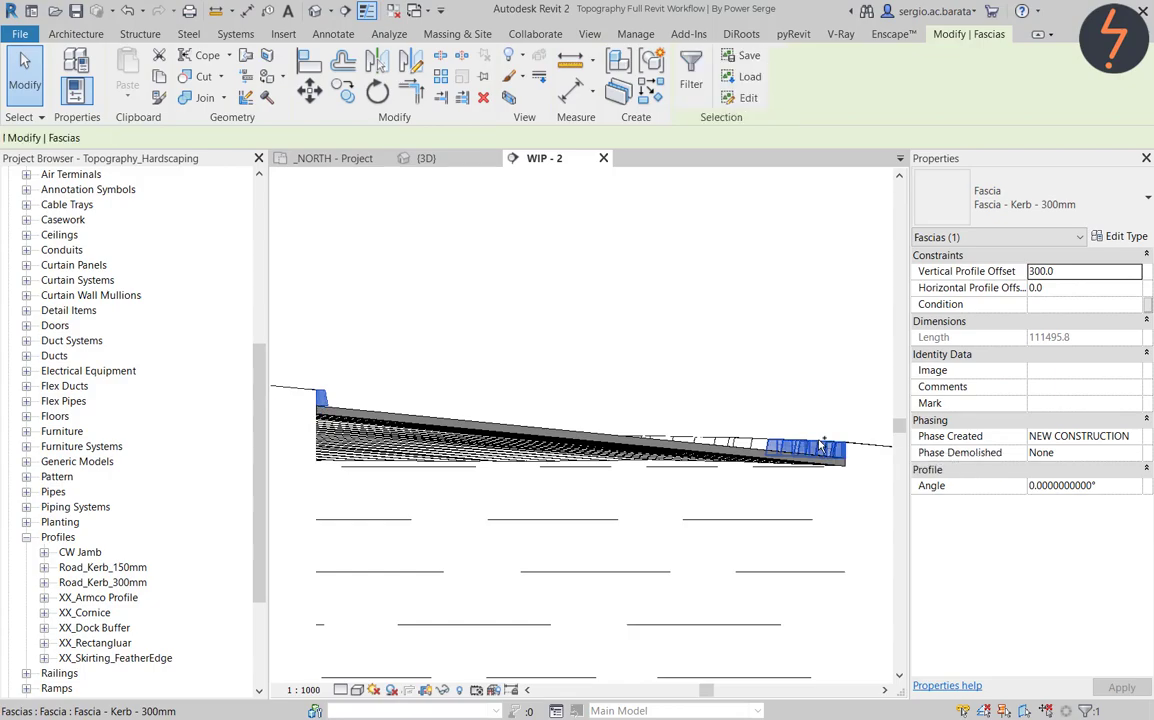
pyautogui.keyDown('ctrl'); pyautogui.click(770, 441); pyautogui.keyUp('ctrl')
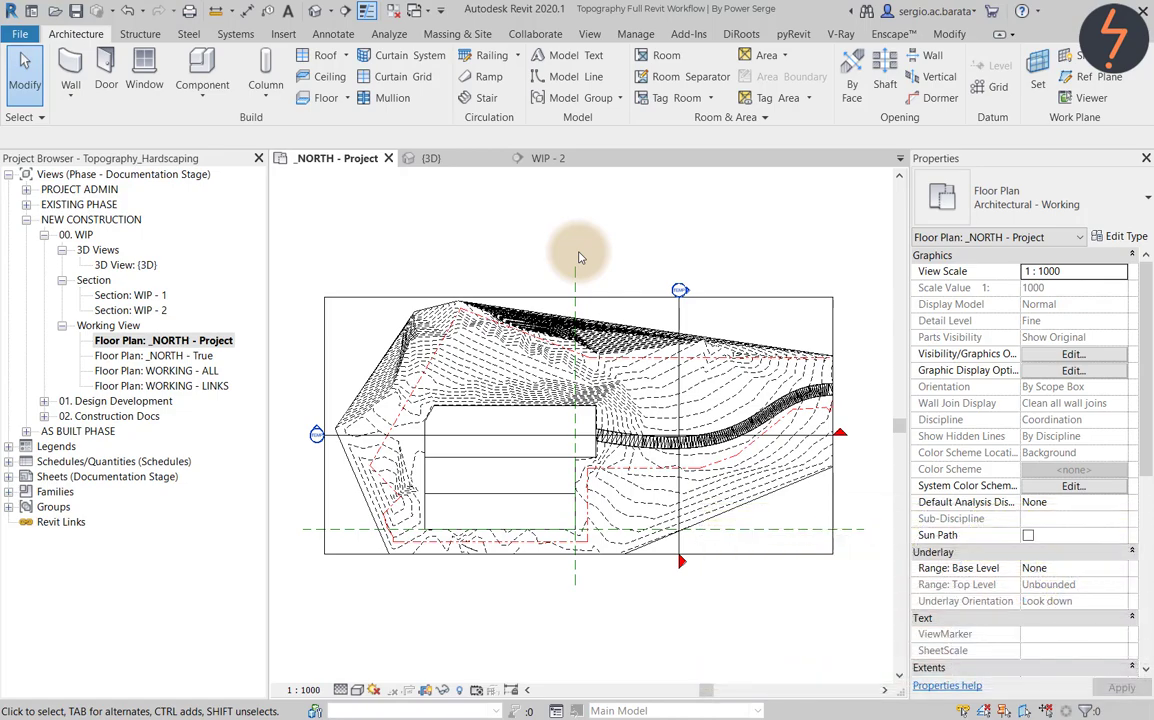
# - Start a Concrete_Slab floor on level CAR PARK, offset 300 mm, and pick the pad's road-side edge and adjoining short lower edge as boundaries
pyautogui.click(323, 100)
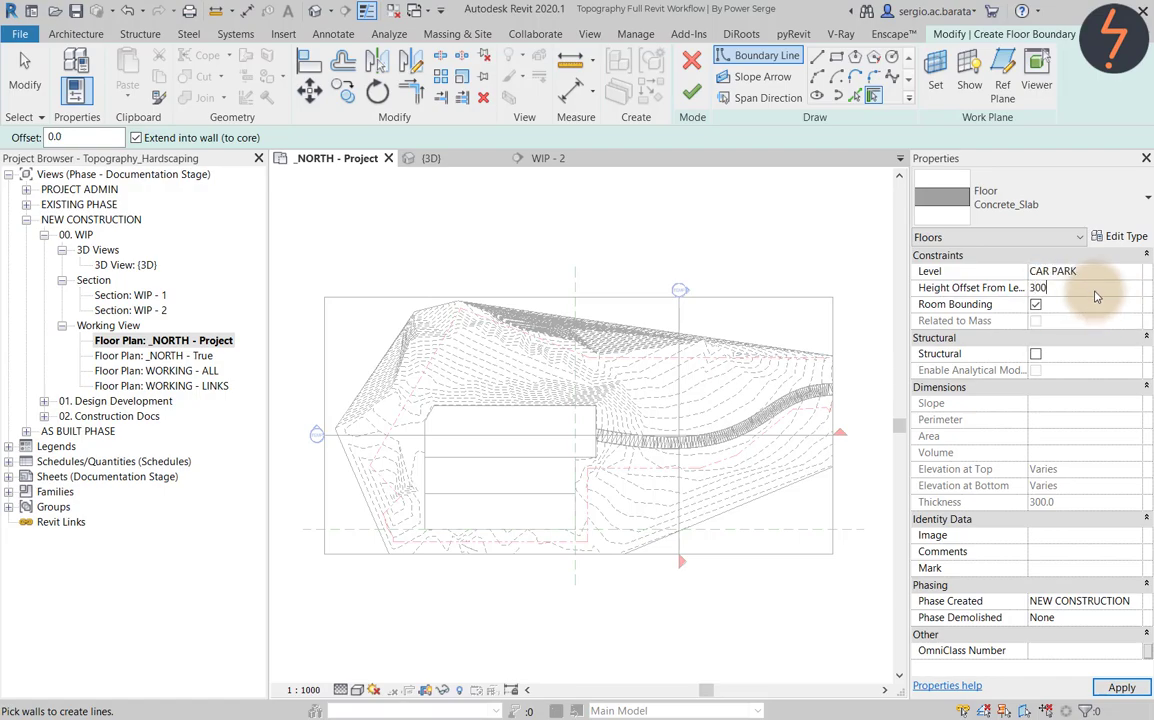
pyautogui.press('Return')
pyautogui.scroll(8, 618, 583)
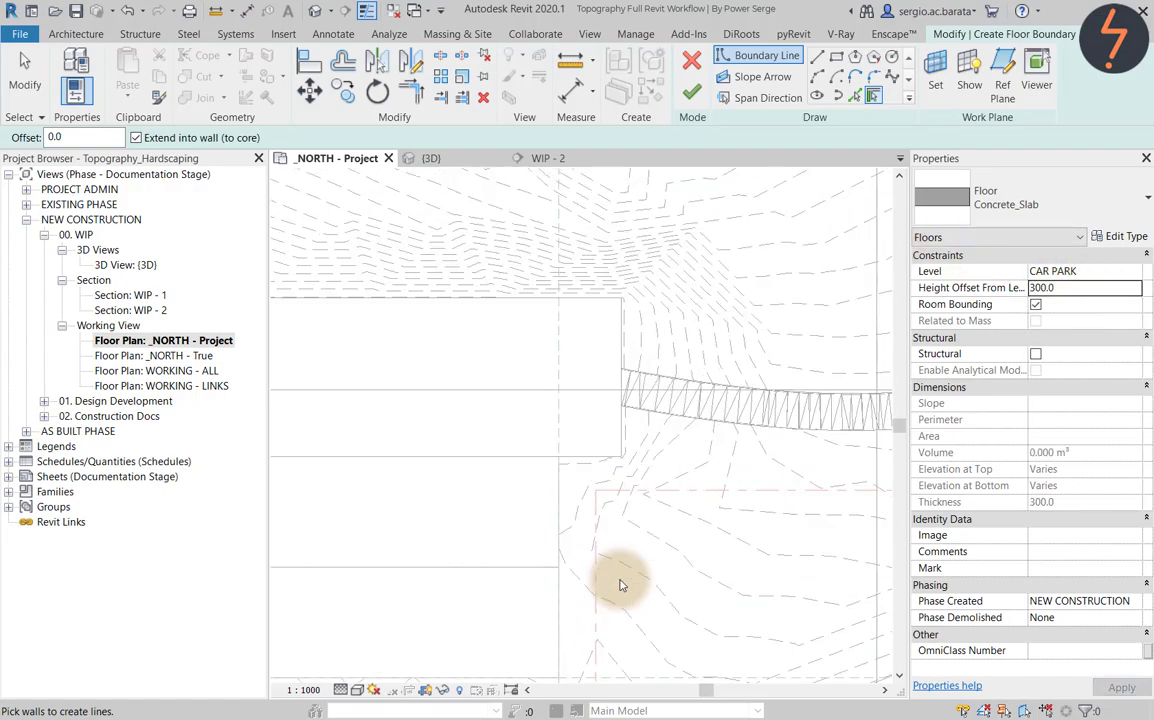
pyautogui.click(855, 95)
pyautogui.click(715, 555)
pyautogui.moveTo(685, 674); pyautogui.dragTo(745, 497, button='middle')
pyautogui.click(708, 510)
# - Offset a copy of the pad's road-side boundary line 3000 mm inward
pyautogui.press('o')
pyautogui.press('f')
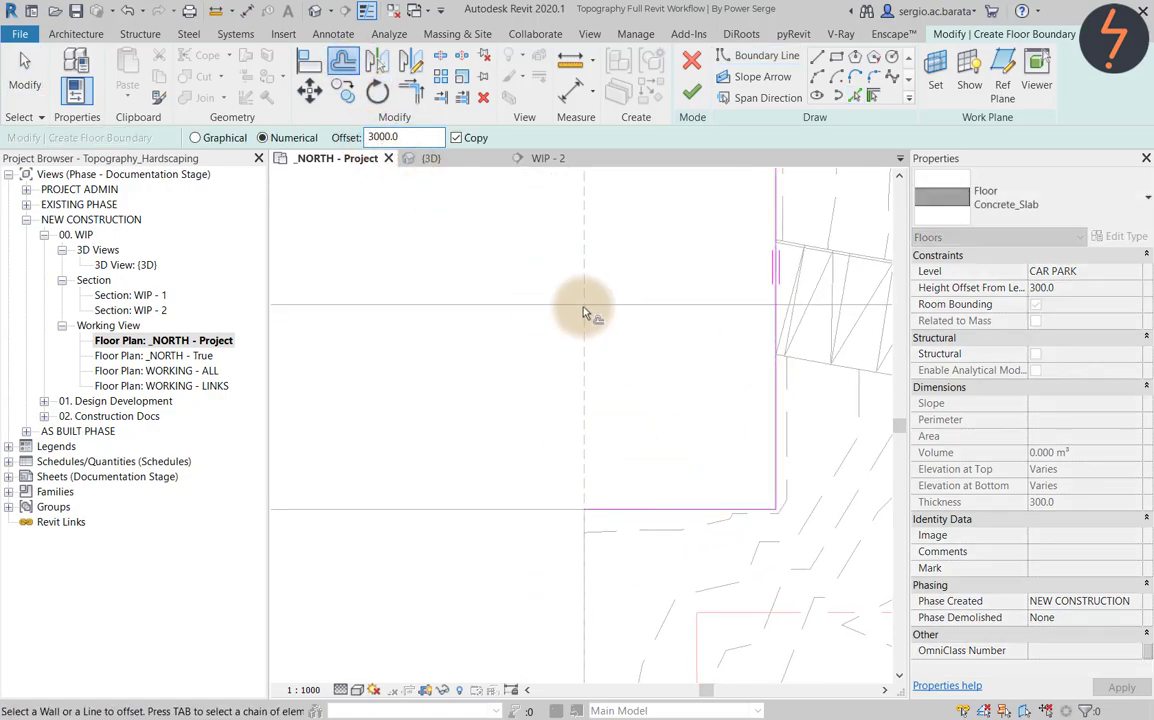
pyautogui.click(773, 462)
pyautogui.press('Escape')
# - Draw a boundary line from the road's lower corner across to the offset line and trim the offset line's excess above it
pyautogui.click(755, 55)
pyautogui.scroll(5, 783, 363)
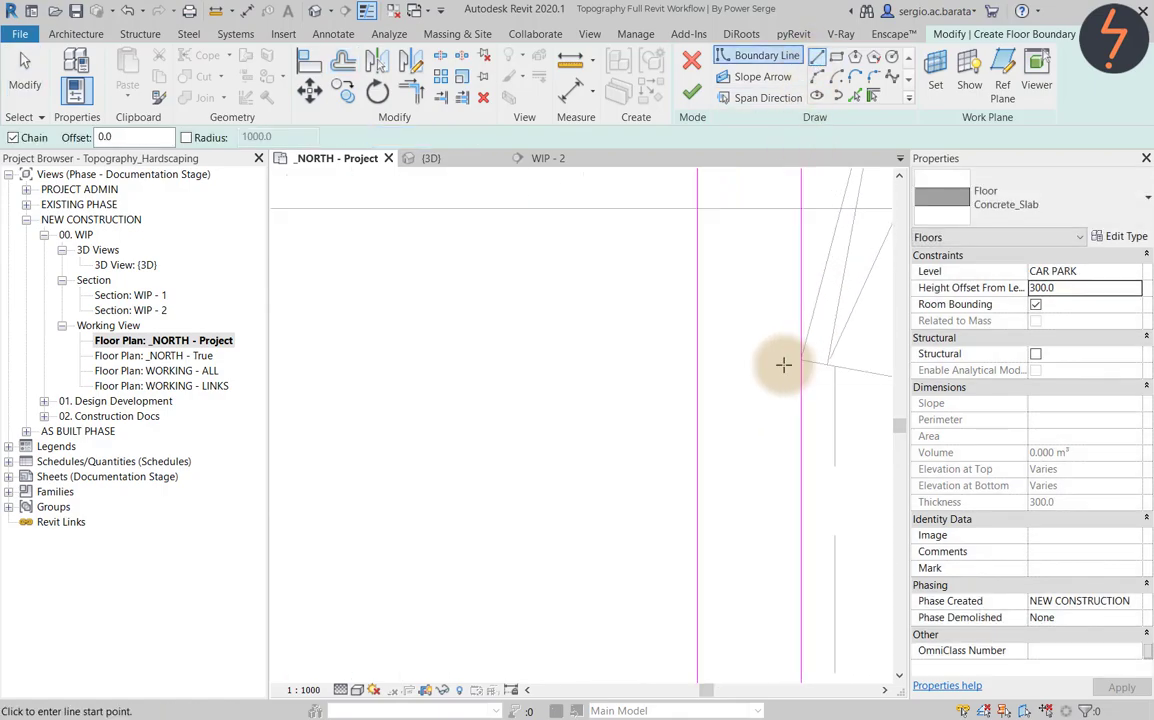
pyautogui.click(806, 355)
pyautogui.click(652, 354)
pyautogui.press('Escape')
pyautogui.press('Escape')
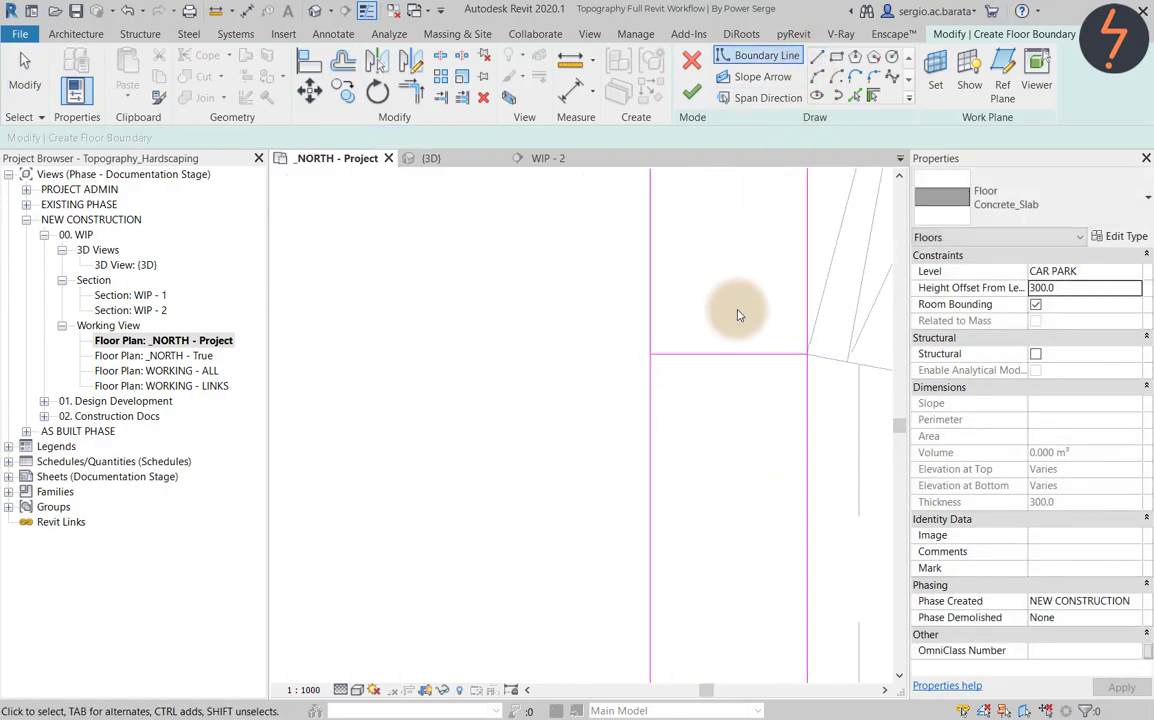
pyautogui.press('t')
pyautogui.press('r')
pyautogui.click(653, 380)
pyautogui.click(701, 356)
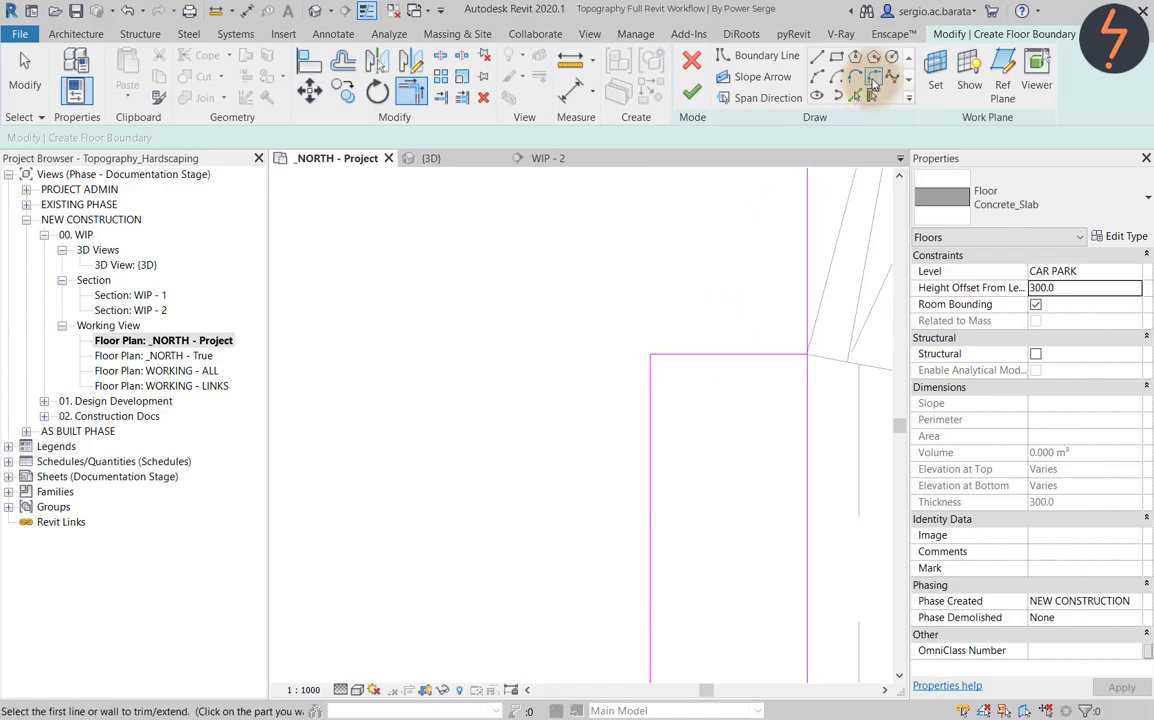
# - Fillet the slab's inner upper corner with an arc and set its radius to 2500 mm
pyautogui.click(873, 77)
pyautogui.click(684, 357)
pyautogui.click(652, 379)
pyautogui.click(695, 368)
pyautogui.press('Escape')
pyautogui.click(695, 368)
pyautogui.click(705, 414)
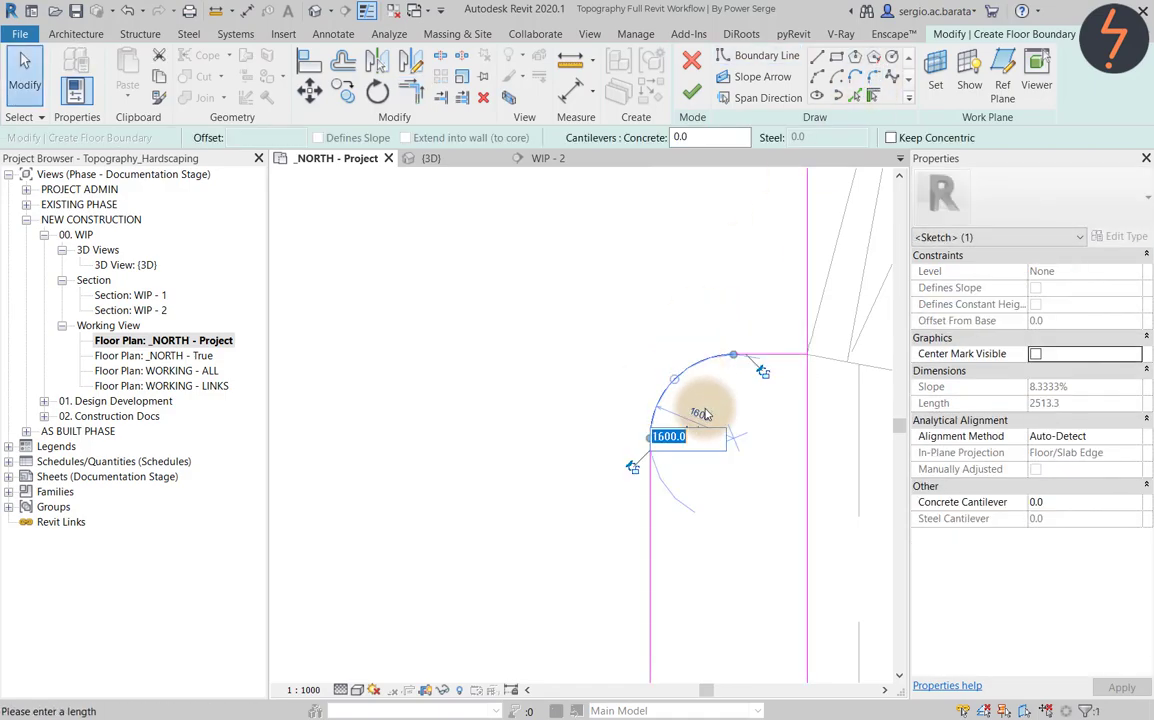
pyautogui.write('2500')
pyautogui.press('Return')
pyautogui.click(654, 308)
# - Trim the remaining boundary lines into a closed loop below the road and finish the slab sketch
pyautogui.press('t')
pyautogui.press('r')
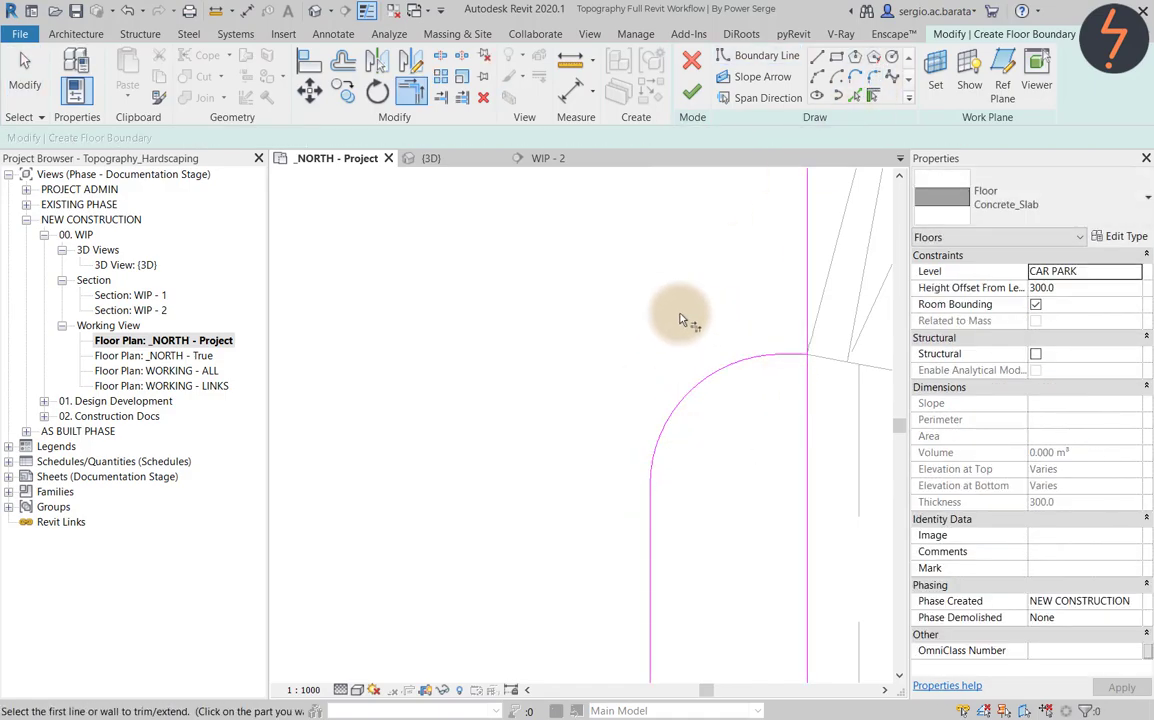
pyautogui.click(807, 372)
pyautogui.click(792, 355)
pyautogui.scroll(-3, 775, 383)
pyautogui.moveTo(807, 376); pyautogui.dragTo(800, 309, button='middle')
pyautogui.click(718, 560)
pyautogui.click(742, 580)
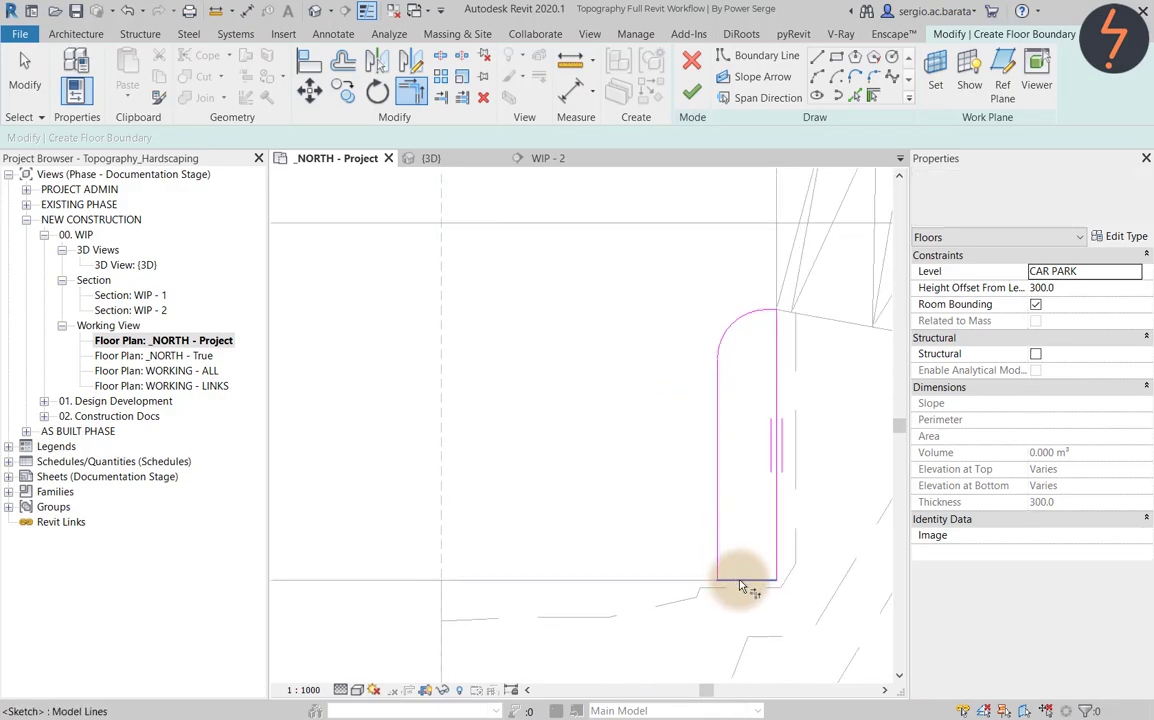
pyautogui.click(699, 101)
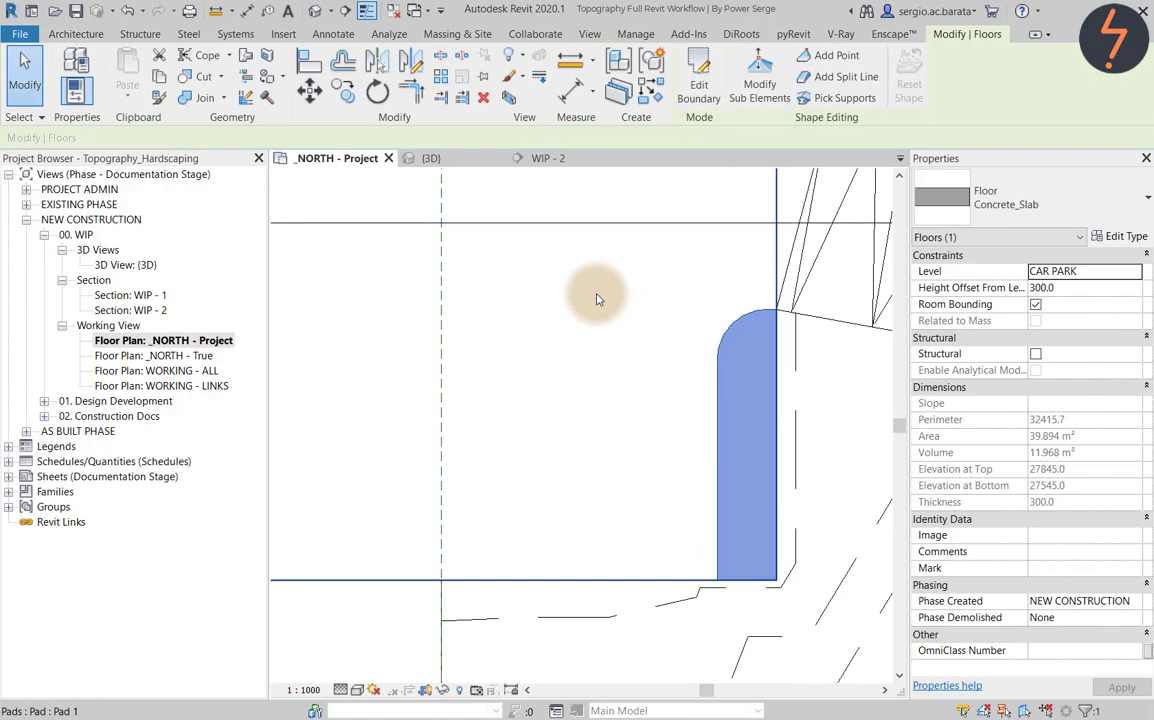
pyautogui.click(600, 301)
# - Start a second Concrete_Slab floor based on the first and pick the pad's road-side and upper edges as boundary lines
pyautogui.moveTo(605, 304)
pyautogui.mouseDown(button='middle')
pyautogui.moveTo(605, 366)
pyautogui.moveTo(530, 546)
pyautogui.mouseUp(button='middle')
pyautogui.scroll(-2, 532, 551)
pyautogui.doubleClick(590, 635)
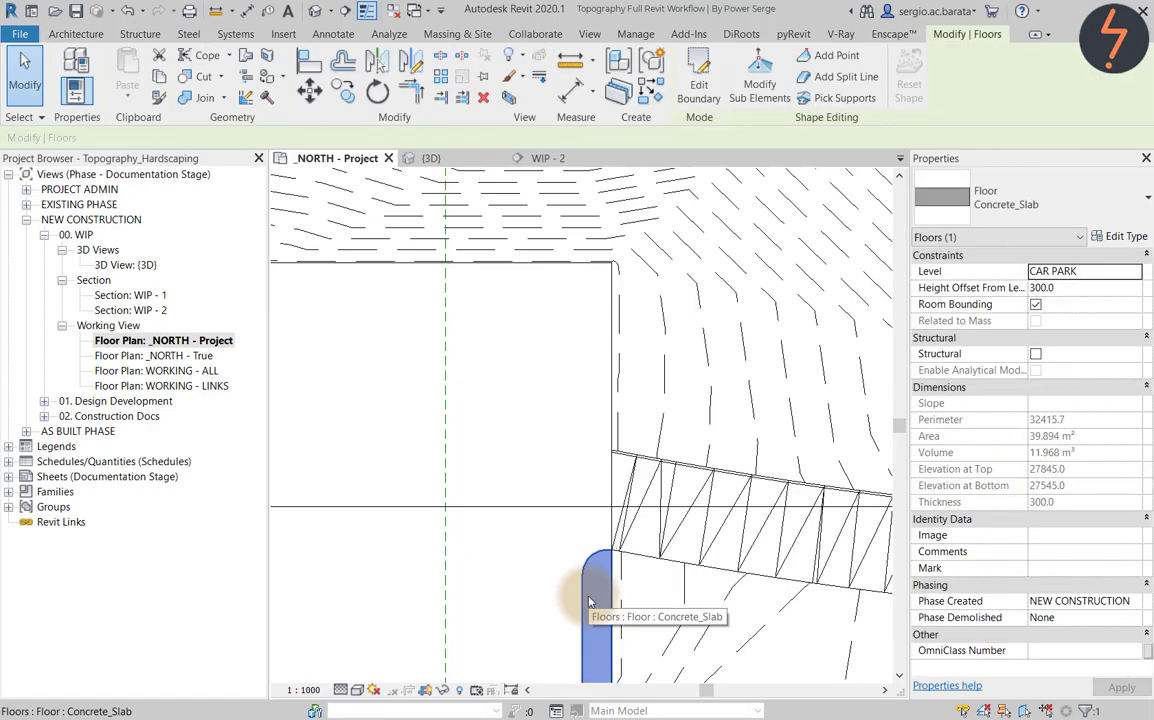
pyautogui.click(854, 96)
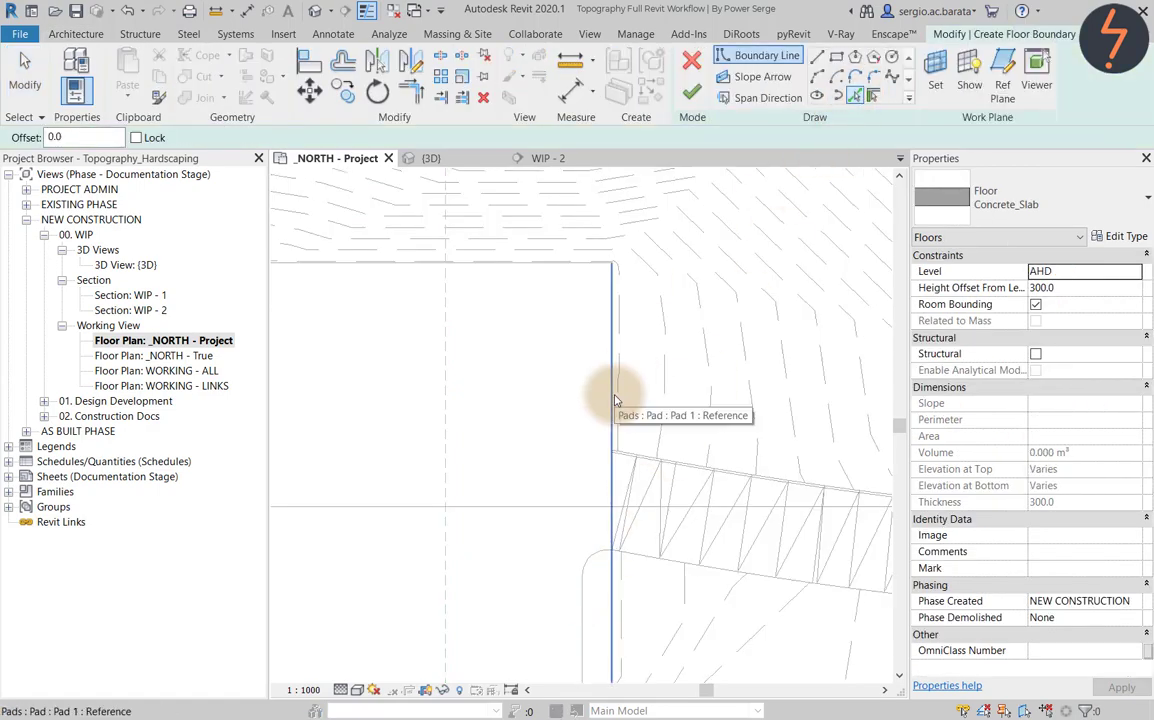
pyautogui.click(615, 400)
pyautogui.click(578, 271)
# - Offset a copy of the road-side line inward, in line with the first slab, and draw a line to it from the road's upper corner
pyautogui.click(343, 61)
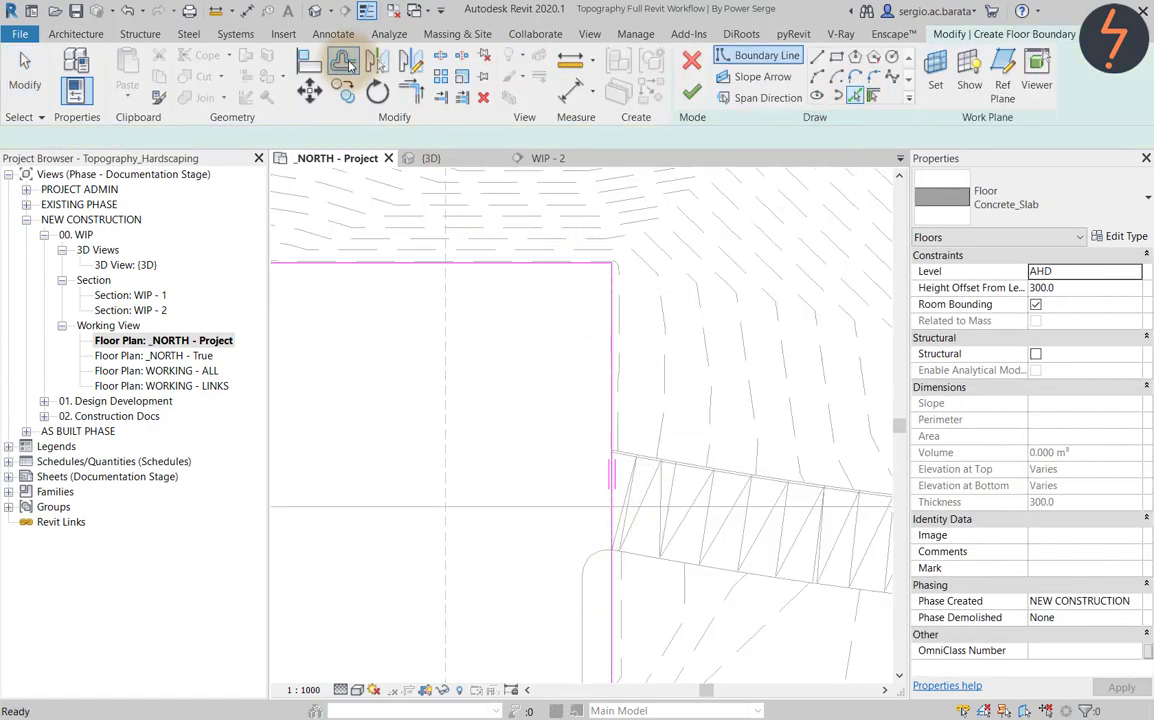
pyautogui.click(818, 55)
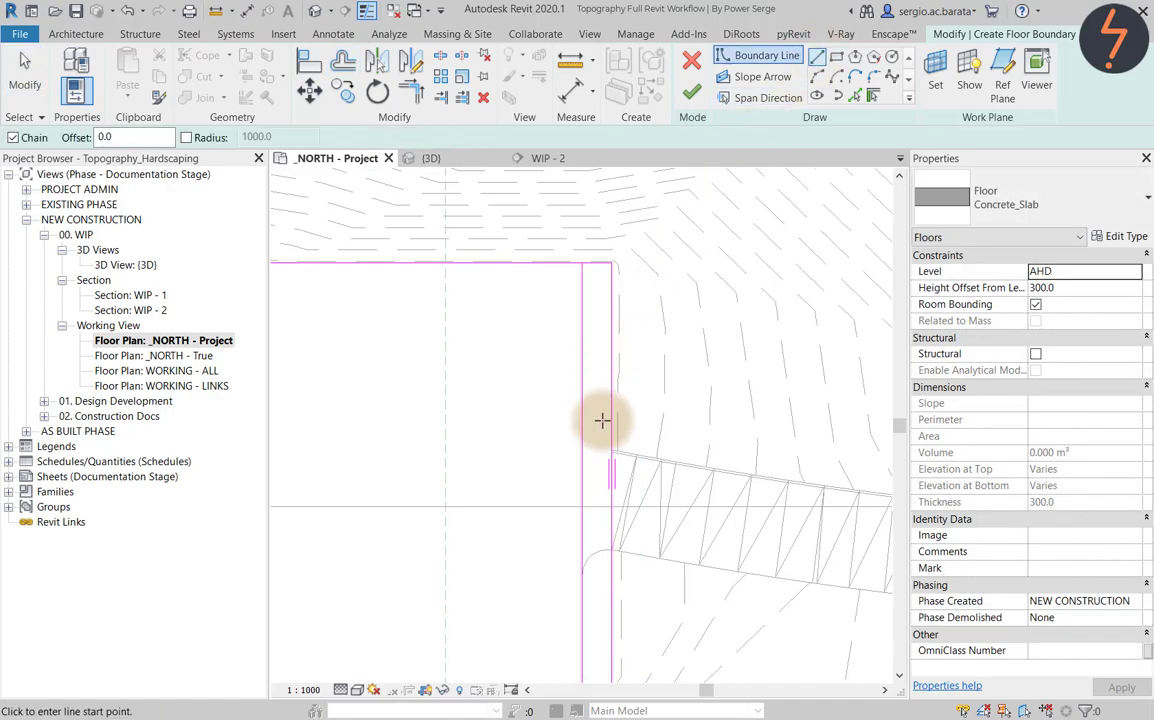
pyautogui.scroll(3, 654, 513)
pyautogui.click(654, 512)
pyautogui.click(518, 512)
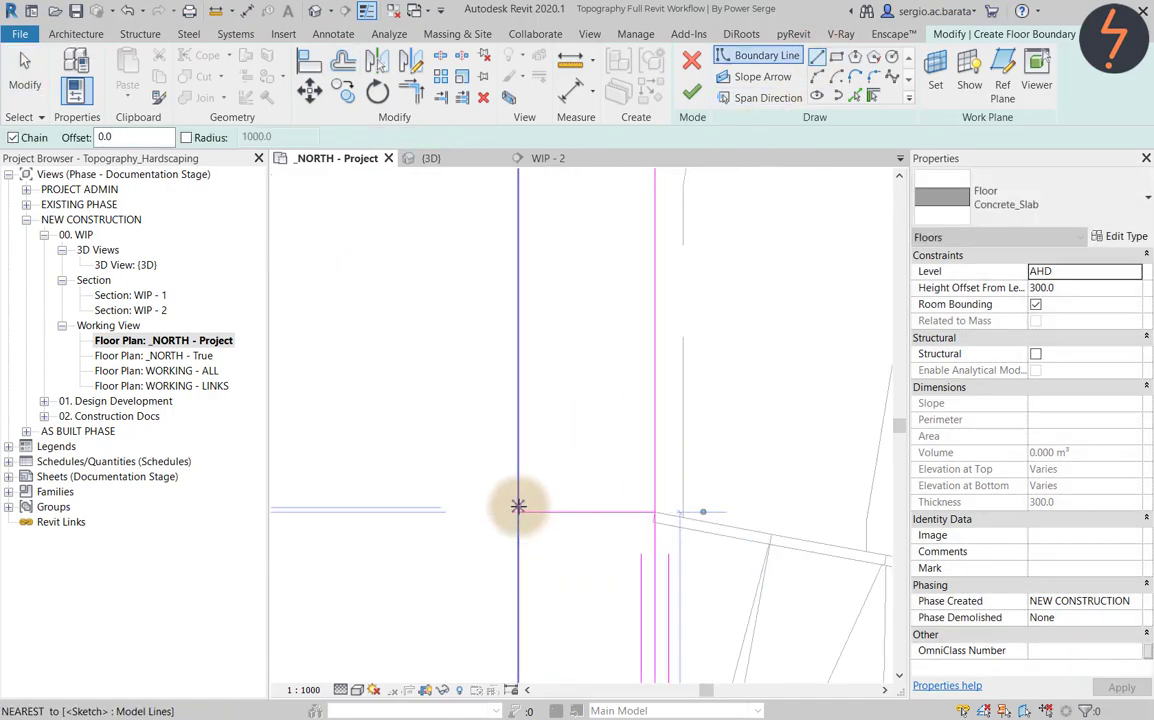
pyautogui.press('Escape')
pyautogui.press('Escape')
# - Trim both vertical boundary lines to the new cross line so the second slab ends at the road's upper edge
pyautogui.press('t')
pyautogui.press('r')
pyautogui.click(537, 512)
pyautogui.click(519, 485)
pyautogui.click(636, 512)
pyautogui.click(655, 494)
pyautogui.press('Escape')
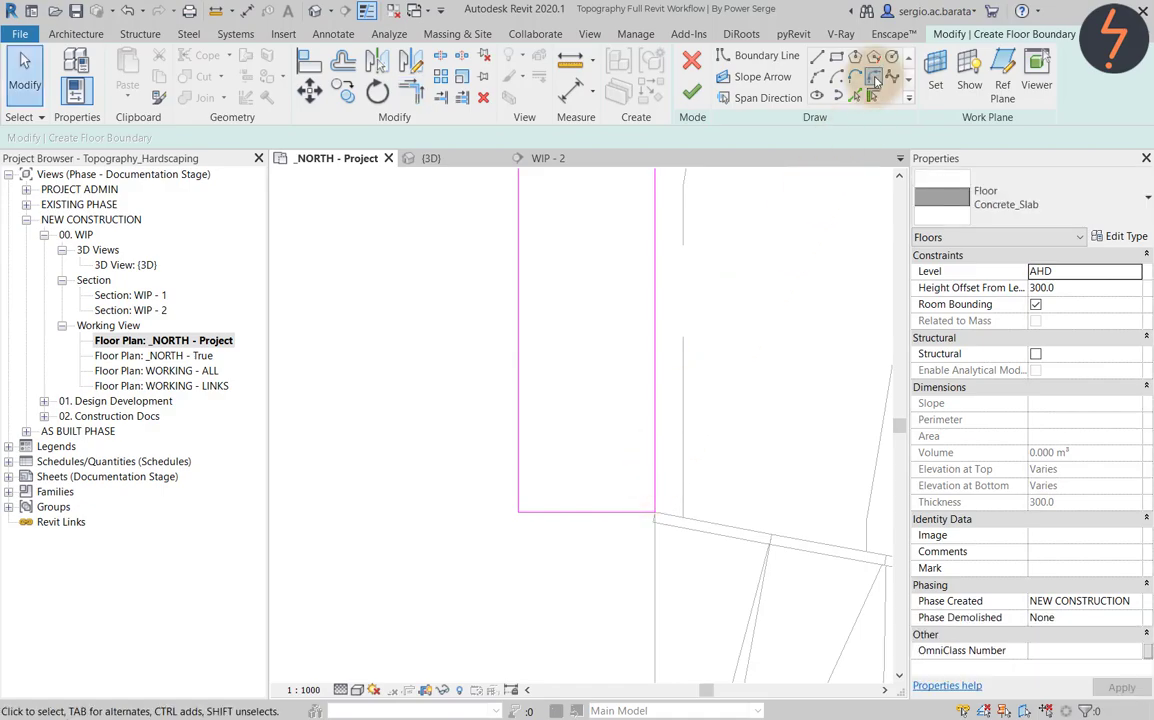
# - Round the second slab's inner corner beside the road with a 2500 mm radius fillet arc
pyautogui.click(874, 77)
pyautogui.click(545, 514)
pyautogui.click(521, 487)
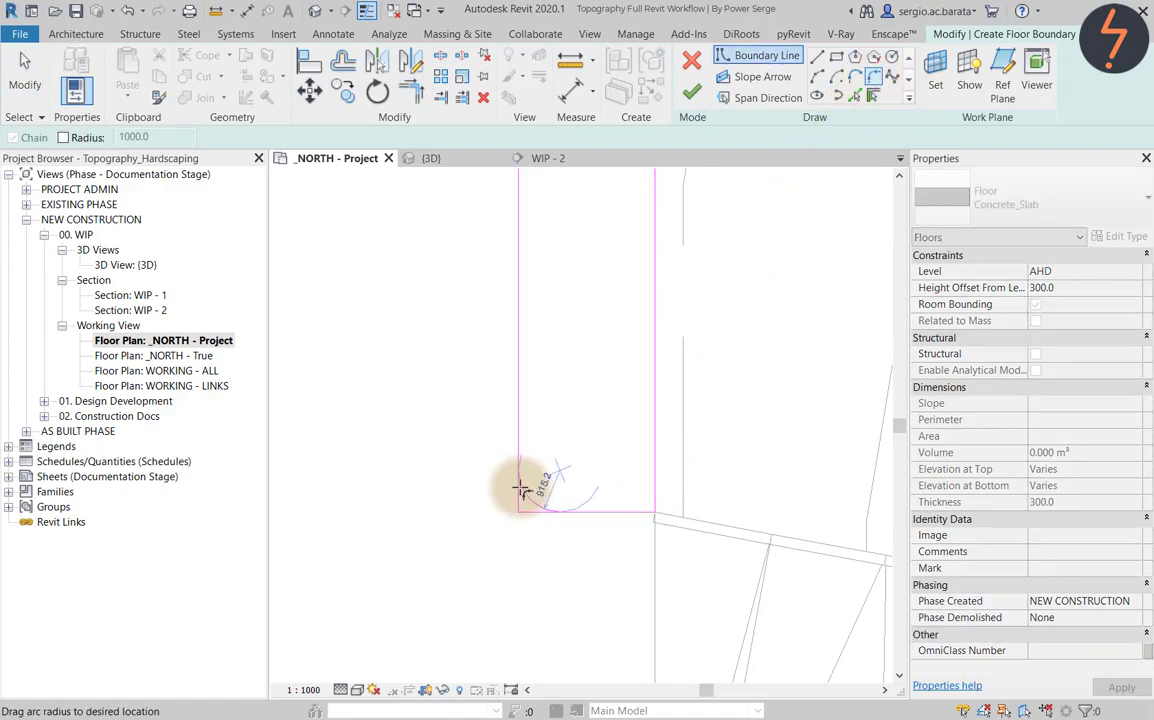
pyautogui.click(533, 491)
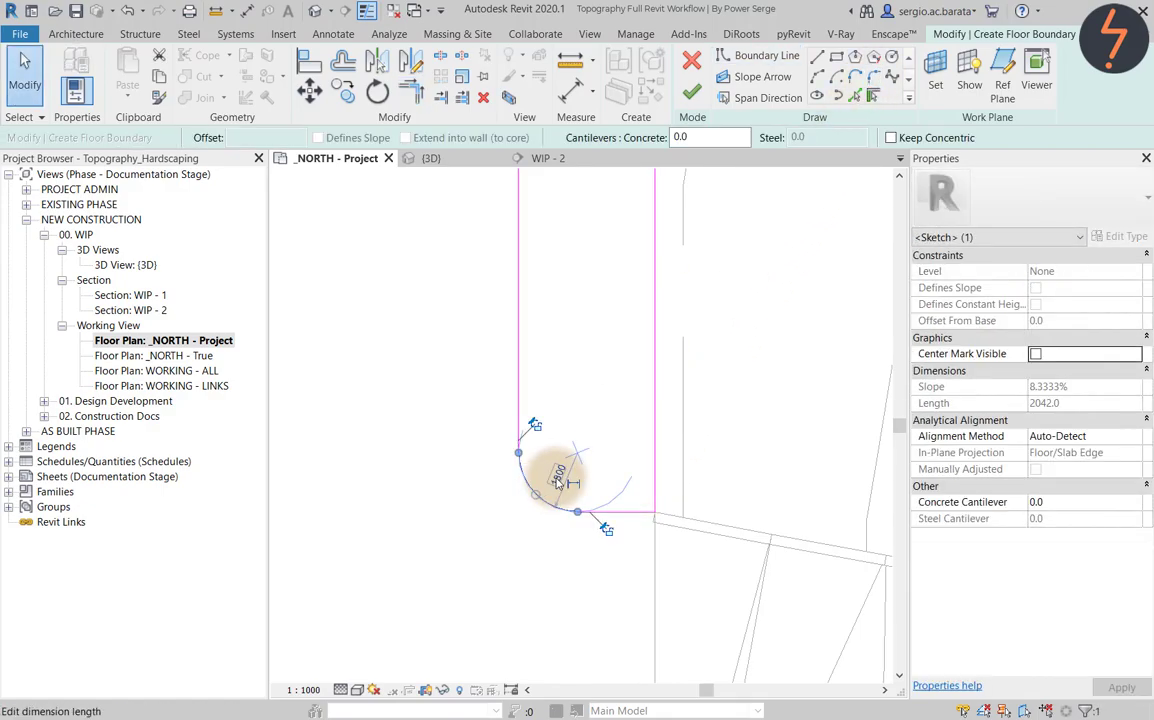
pyautogui.click(557, 484)
pyautogui.write('2500')
pyautogui.press('Return')
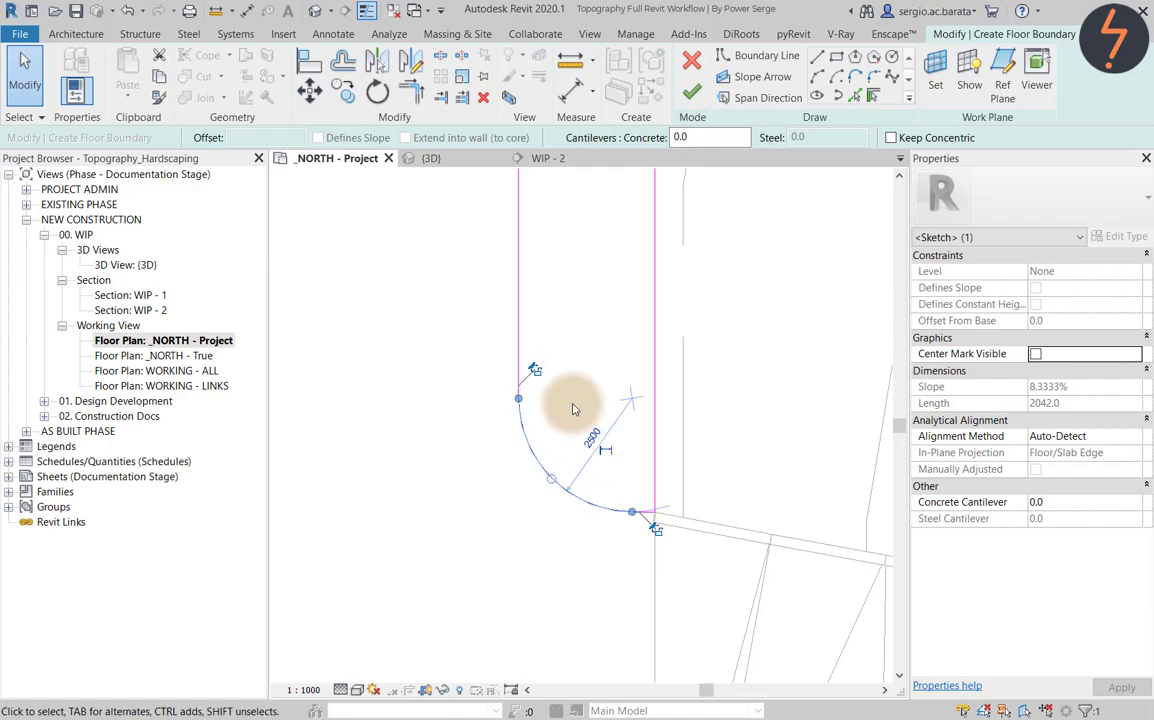
pyautogui.click(575, 419)
# - Trim the second slab's upper boundary line back to its inner vertical line to close the loop
pyautogui.moveTo(582, 378); pyautogui.dragTo(587, 546, button='middle')
pyautogui.scroll(-4, 581, 544)
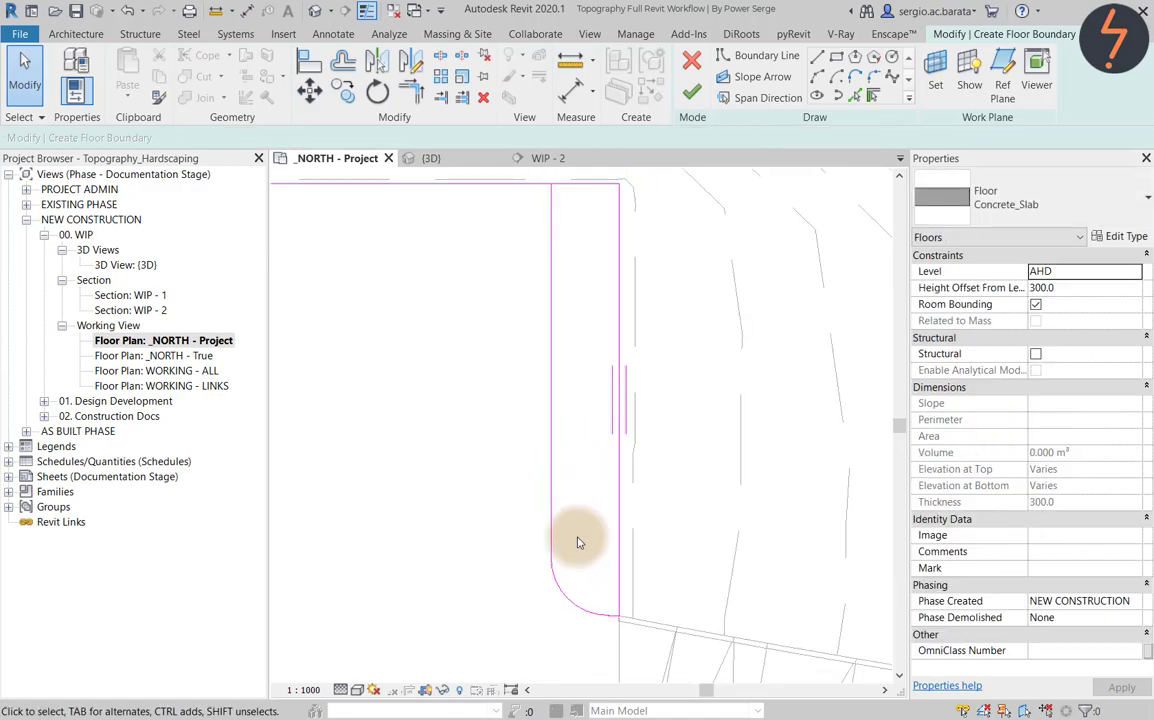
pyautogui.press('t')
pyautogui.press('r')
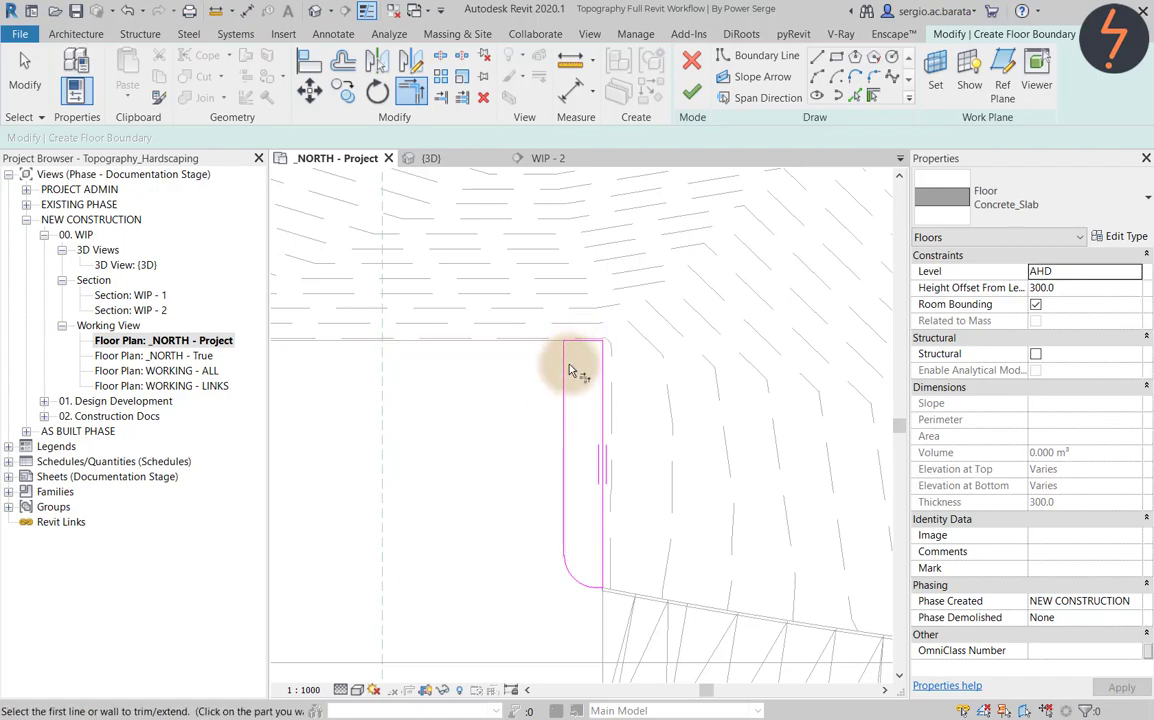
pyautogui.press('Escape')
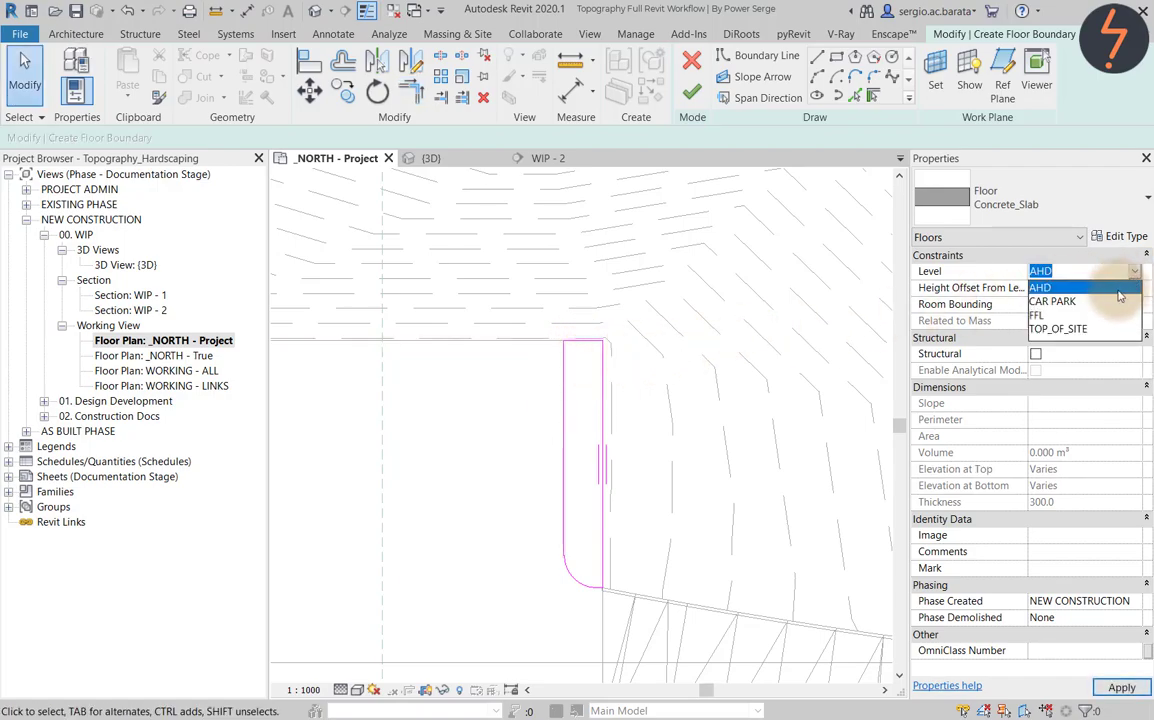
# - Finish the second slab's sketch and inspect both slabs in the 3D view
pyautogui.click(691, 92)
pyautogui.click(512, 447)
pyautogui.click(440, 161)
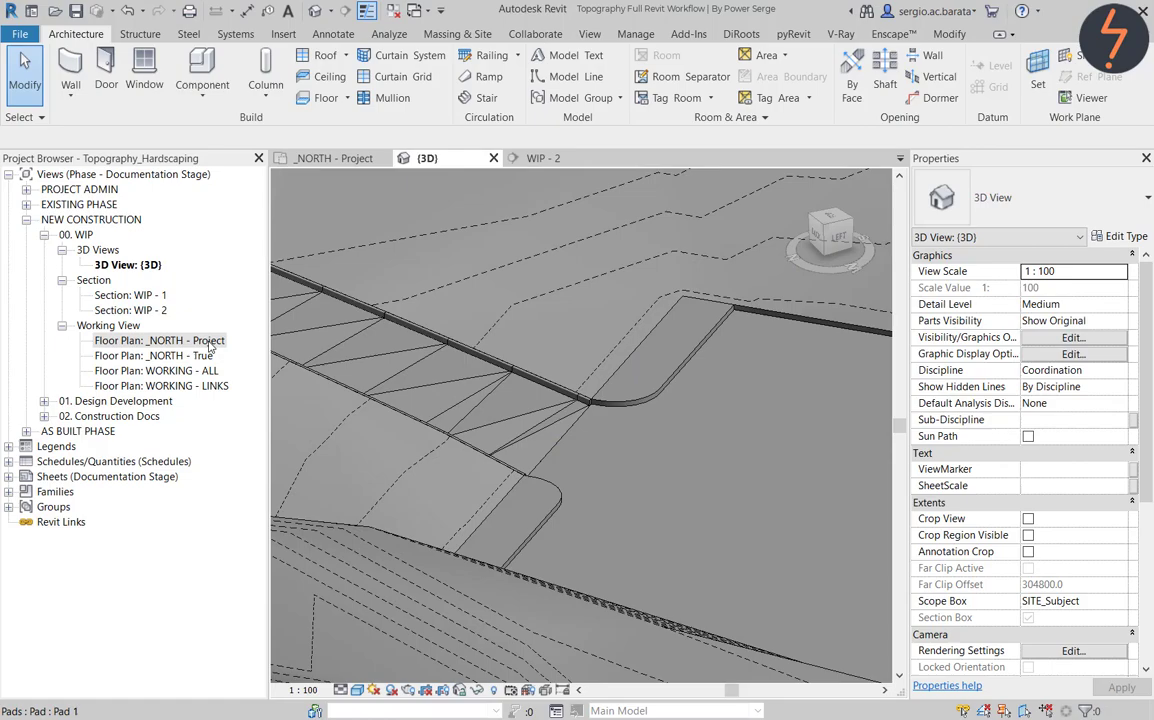
# - Start a Kerb_KB - Concrete Kerb - 300mm railing path in the _NORTH - Project plan and review the type's rail profile
pyautogui.doubleClick(210, 346)
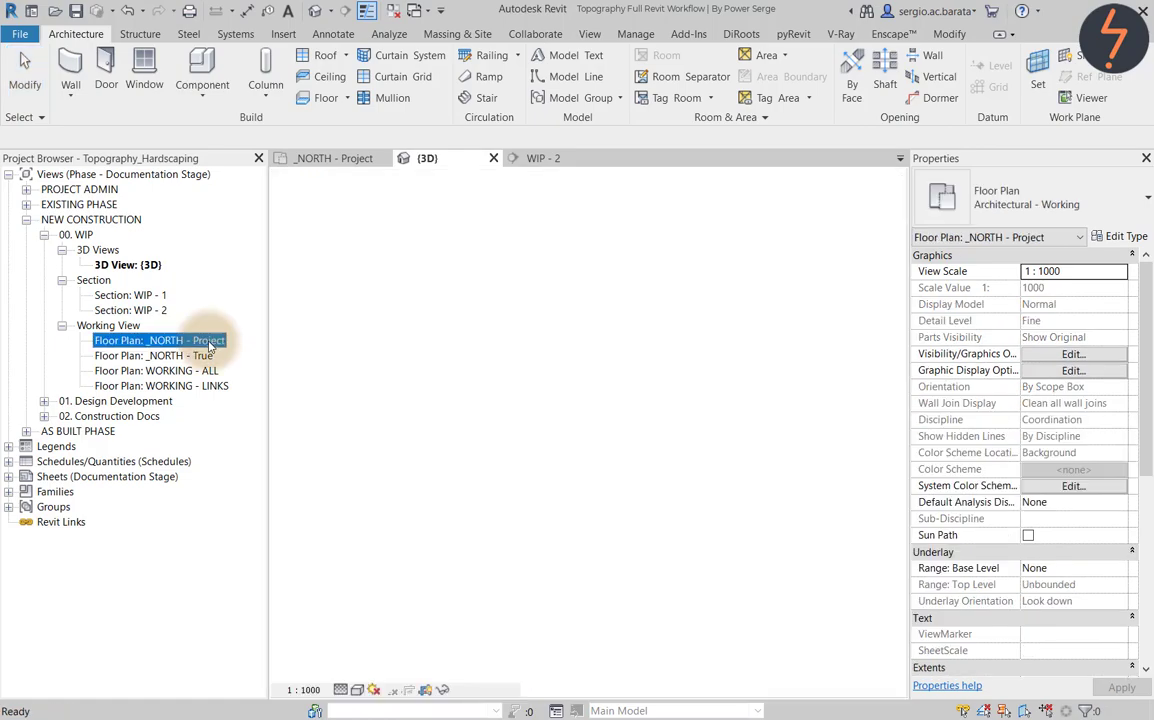
pyautogui.click(490, 55)
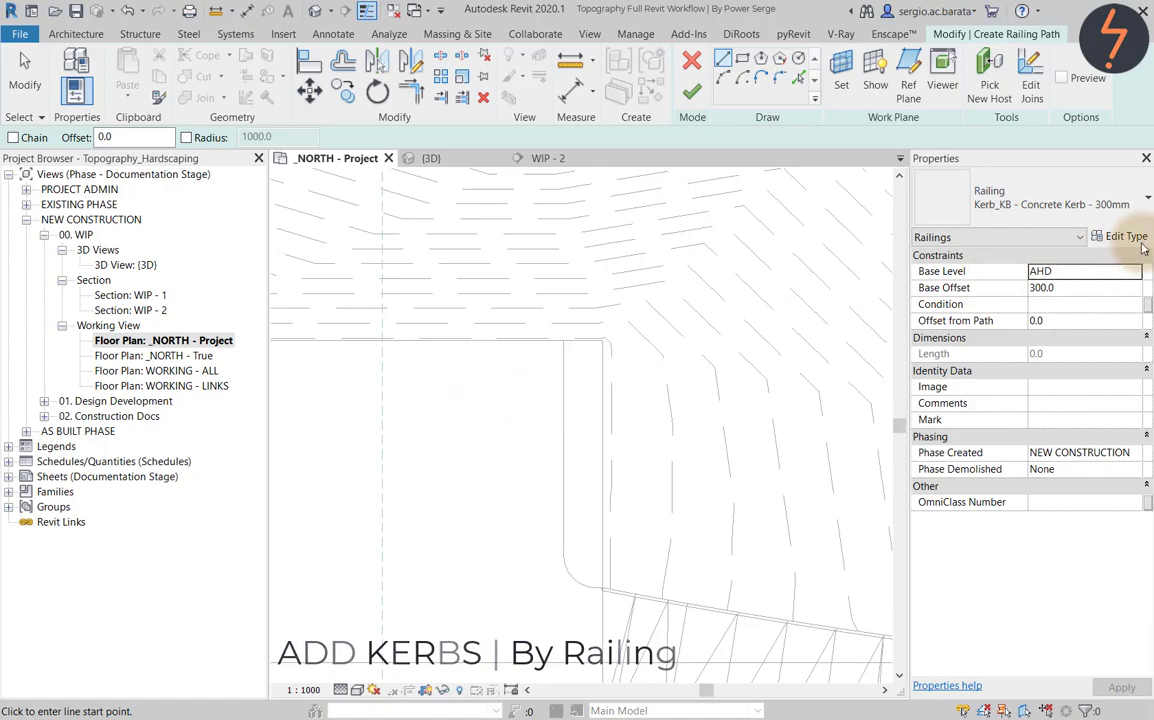
pyautogui.click(1126, 237)
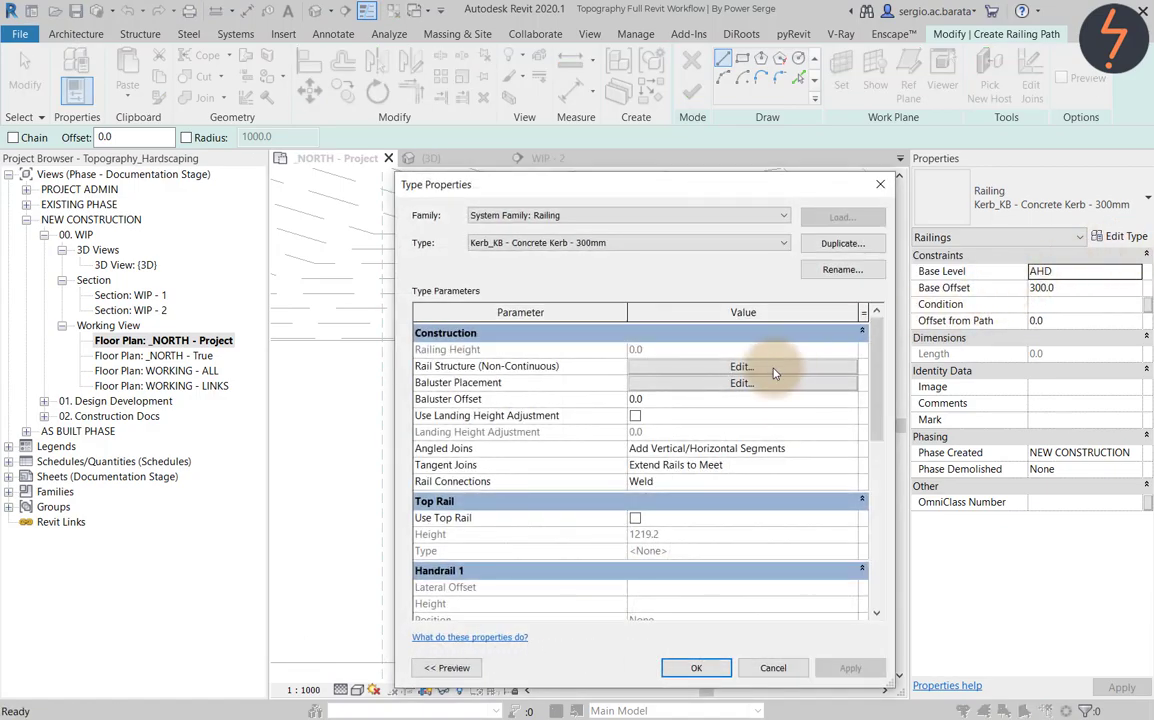
pyautogui.click(742, 367)
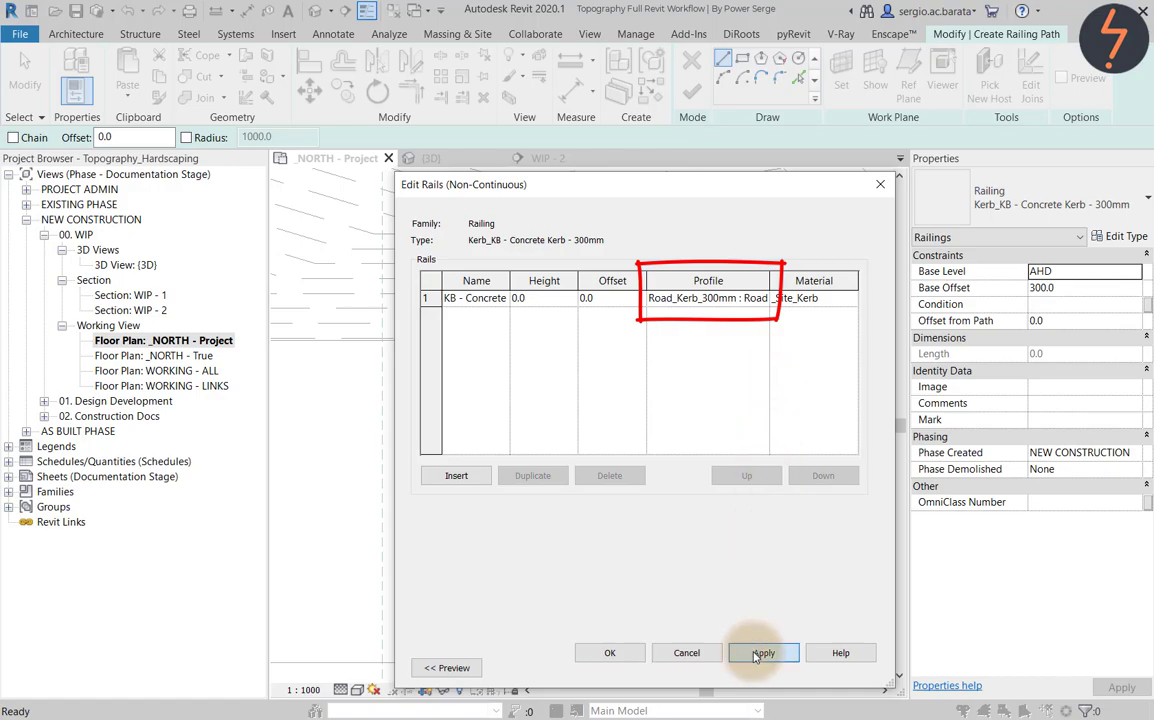
pyautogui.click(630, 654)
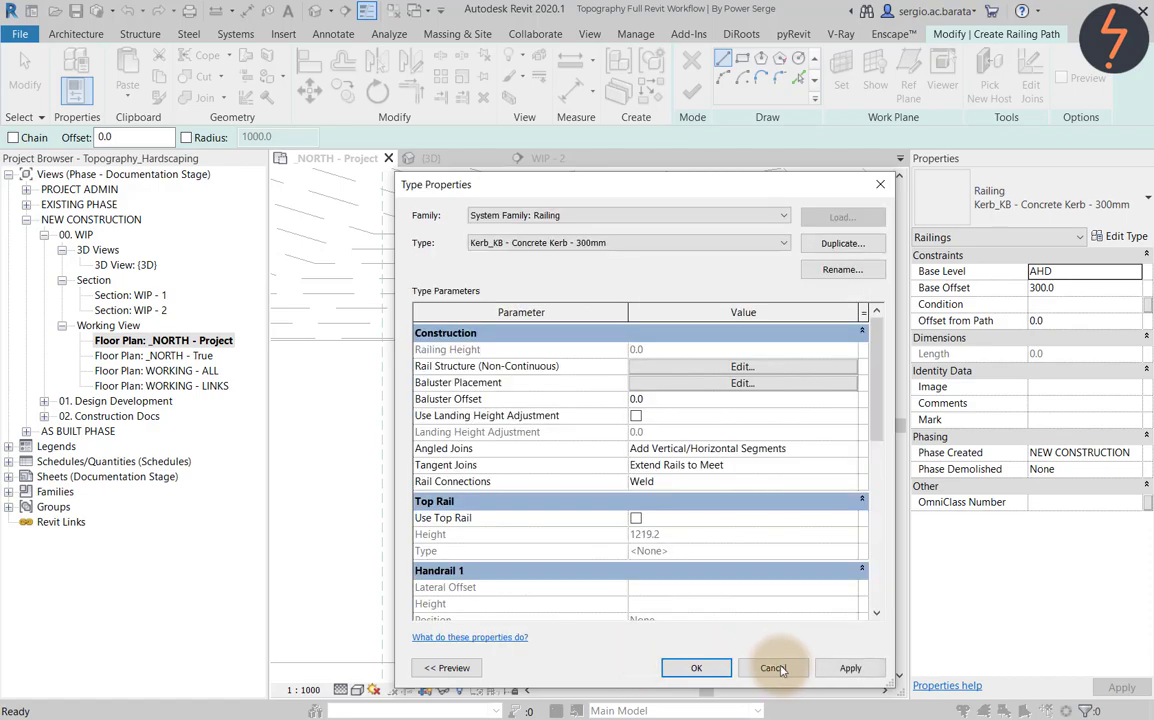
pyautogui.click(696, 668)
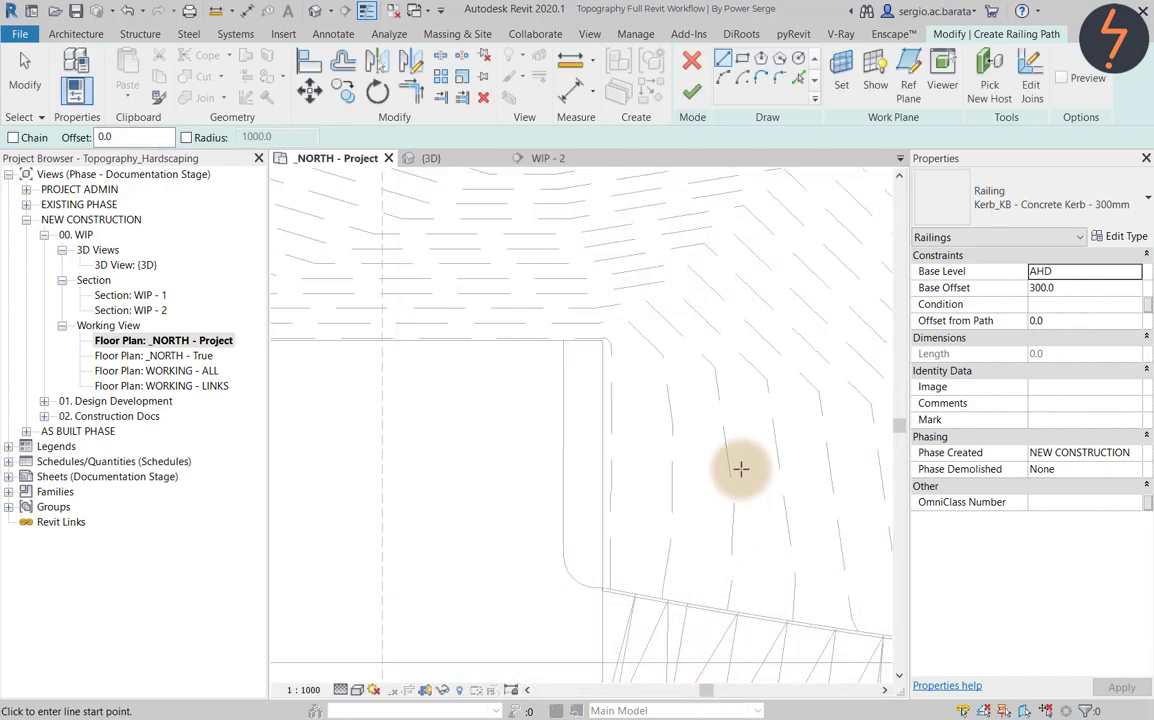
# - Pick the pad's upper edge and the upper slab's straight inner edge, corner arc and short road-side edge as kerb path lines
pyautogui.click(801, 81)
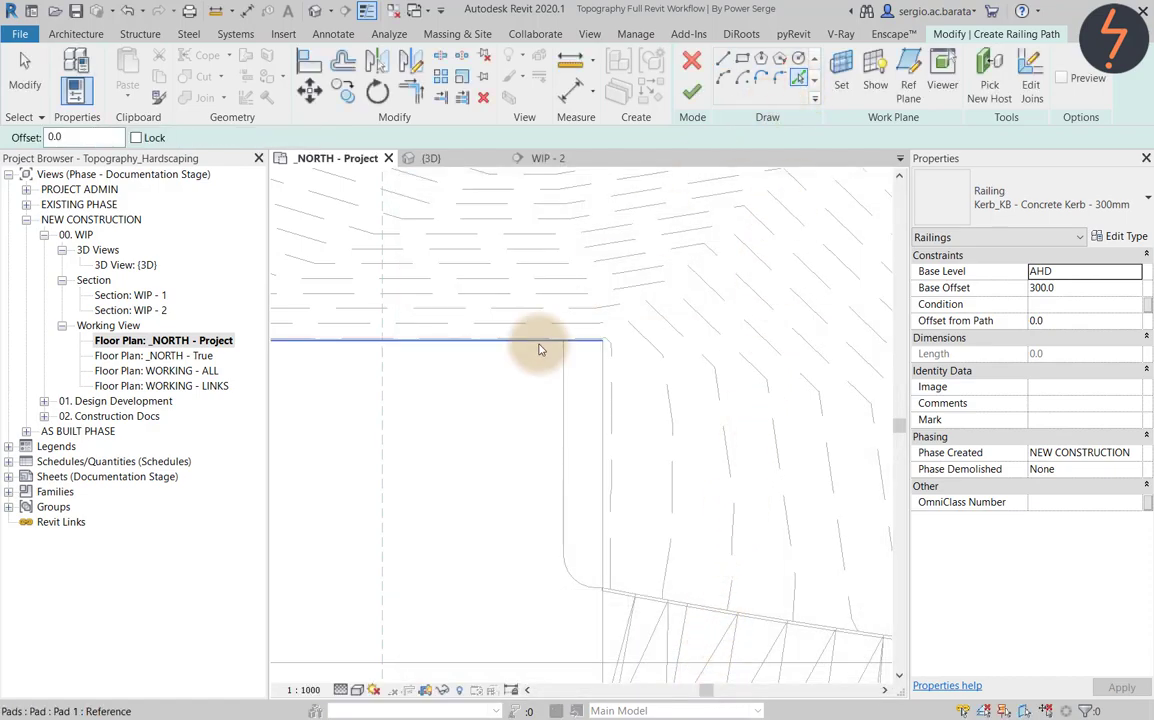
pyautogui.click(538, 343)
pyautogui.click(560, 432)
pyautogui.scroll(2, 578, 560)
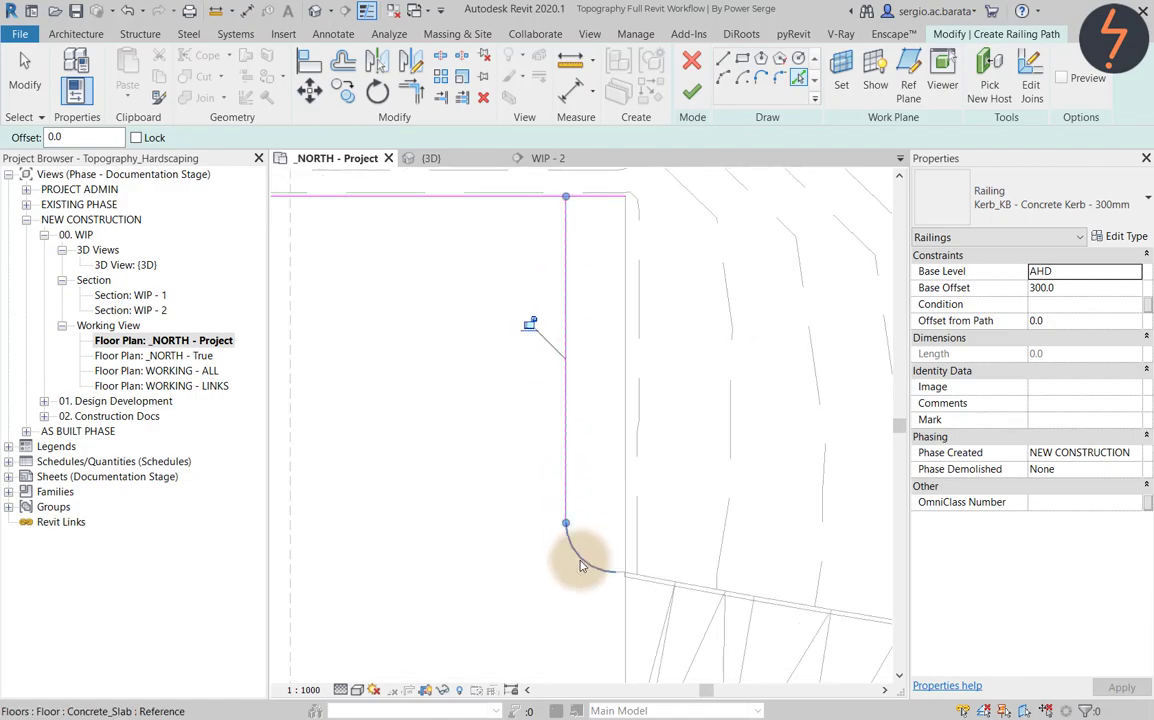
pyautogui.click(581, 561)
pyautogui.scroll(5, 606, 608)
pyautogui.click(631, 506)
pyautogui.scroll(-3, 549, 590)
# - Add the lower slab's road-side edge, corner arc and straight inner edge to the kerb path
pyautogui.moveTo(556, 586); pyautogui.dragTo(673, 290, button='middle')
pyautogui.click(711, 430)
pyautogui.click(671, 437)
pyautogui.moveTo(680, 451); pyautogui.dragTo(748, 184, button='middle')
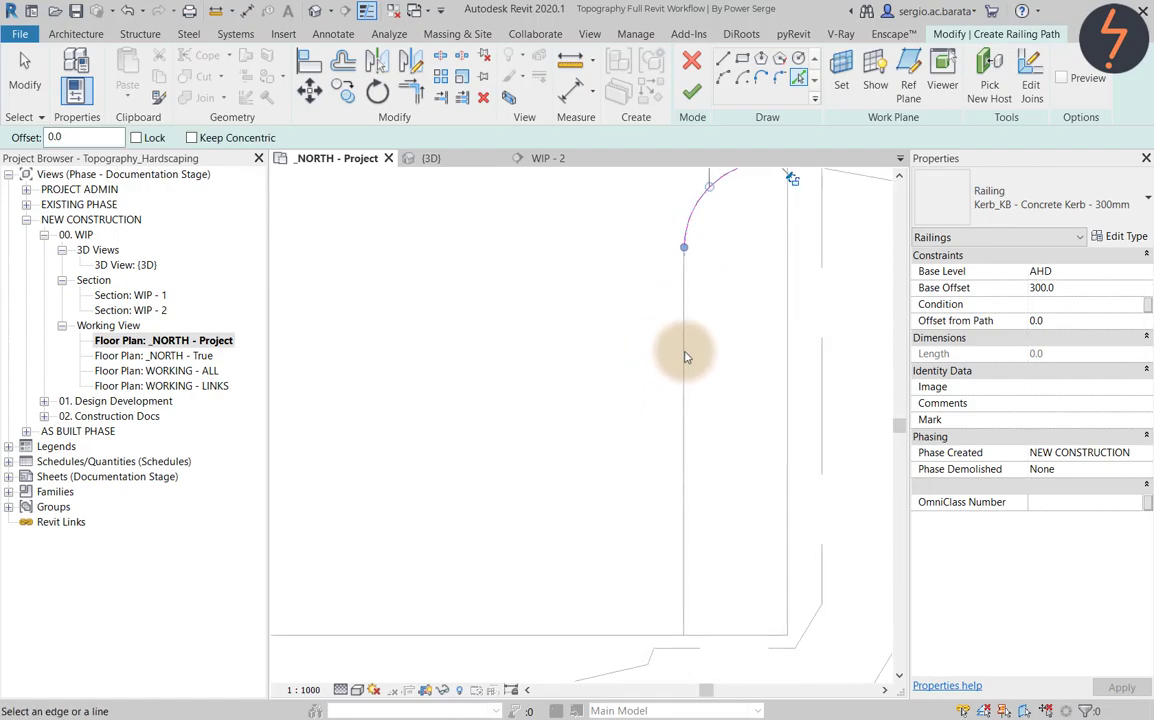
pyautogui.click(685, 357)
pyautogui.scroll(-5, 590, 595)
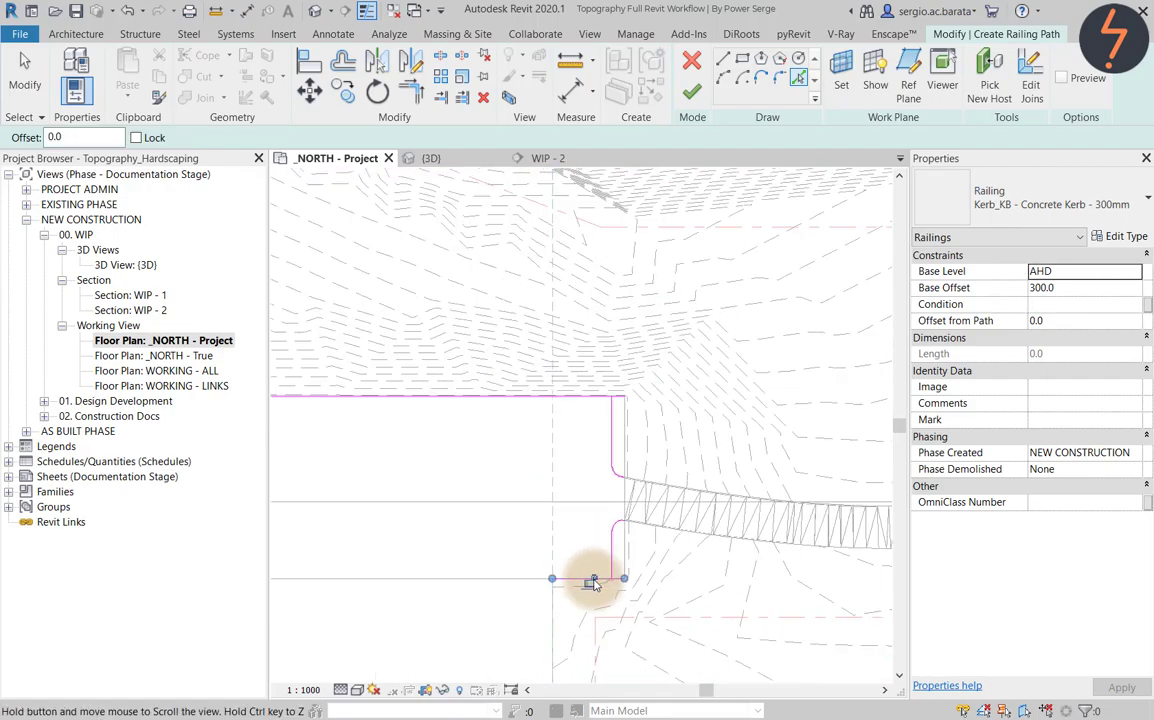
# - Add the pad's far vertical edge and its angled upper corner edge to the kerb path
pyautogui.moveTo(285, 596); pyautogui.dragTo(603, 588, button='middle')
pyautogui.click(342, 540)
pyautogui.click(363, 406)
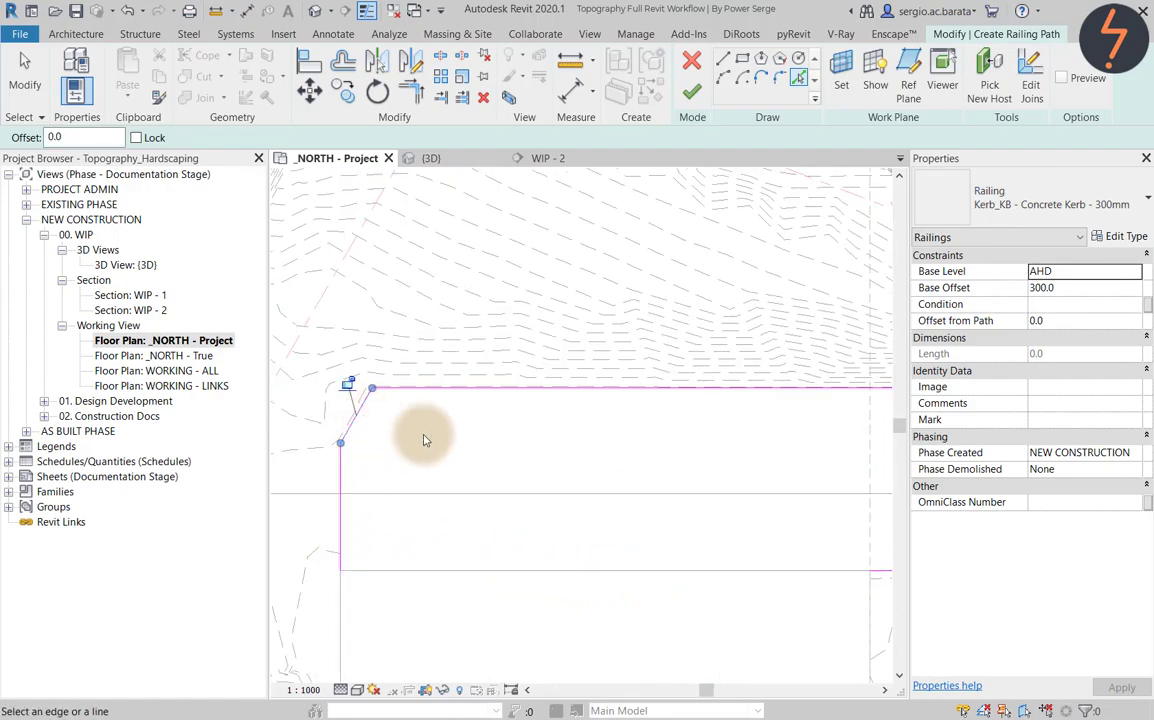
pyautogui.scroll(-2, 425, 440)
# - Trim the kerb path's corners so its lower line joins the pad's far edge and lower slab edge, and set Base Level to CAR PARK
pyautogui.click(33, 69)
pyautogui.press('t')
pyautogui.press('r')
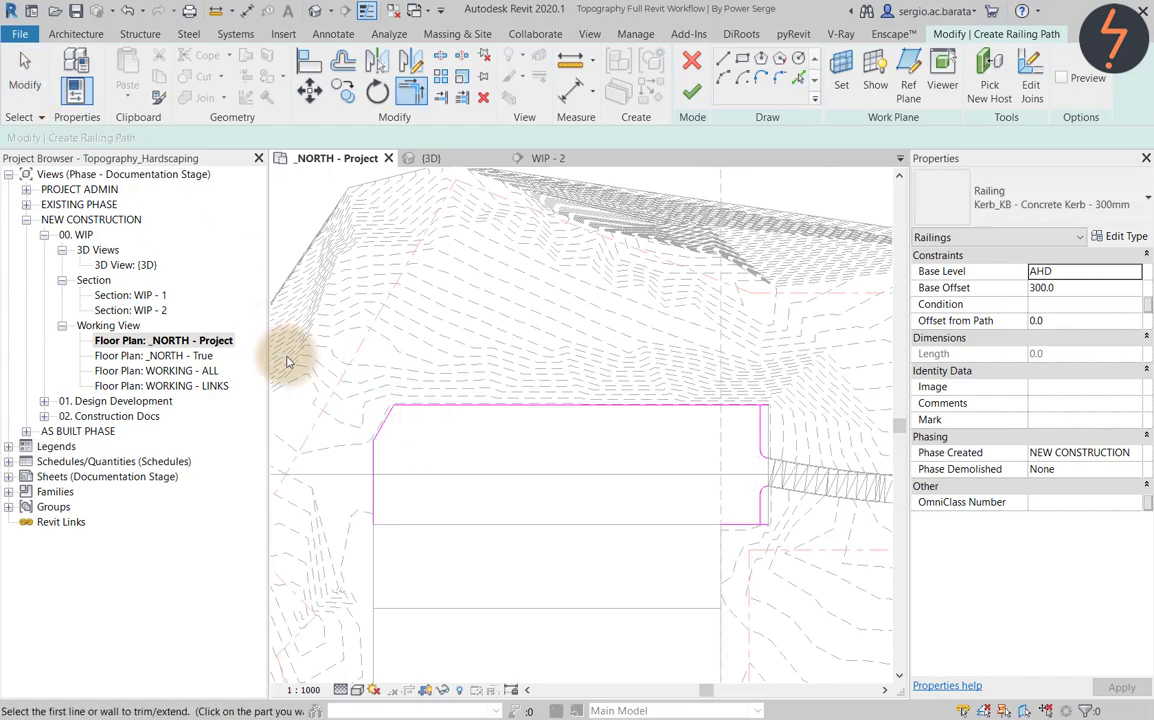
pyautogui.click(732, 525)
pyautogui.click(375, 512)
pyautogui.click(722, 524)
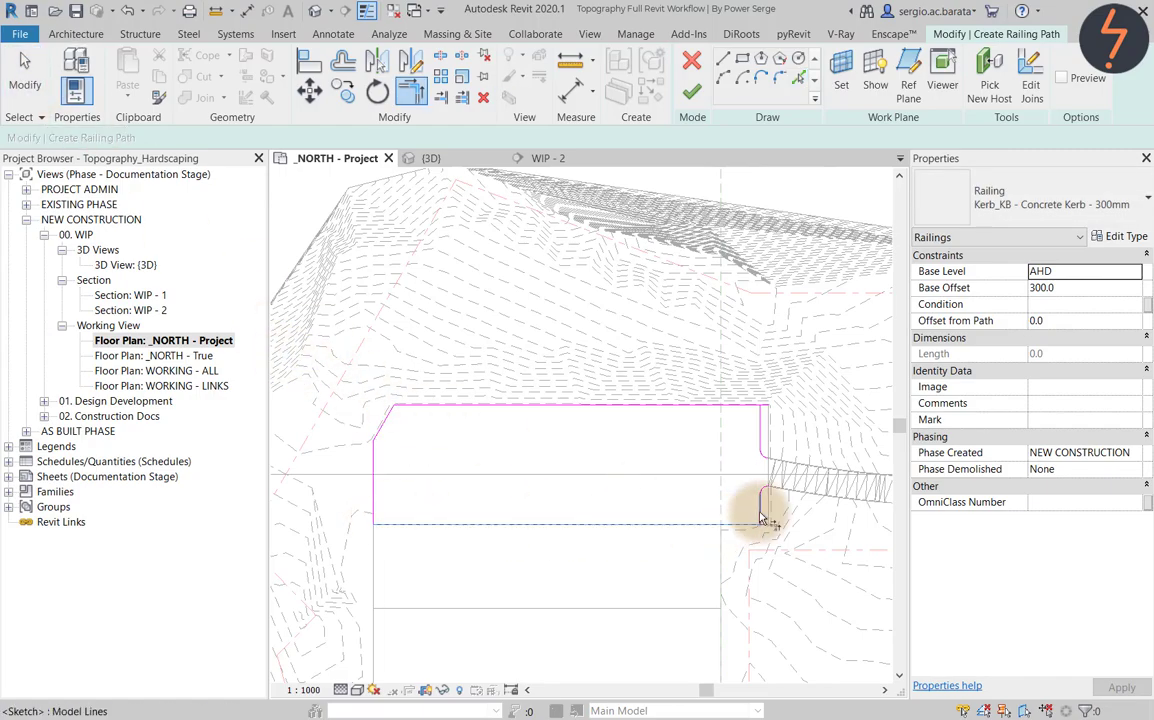
pyautogui.click(760, 517)
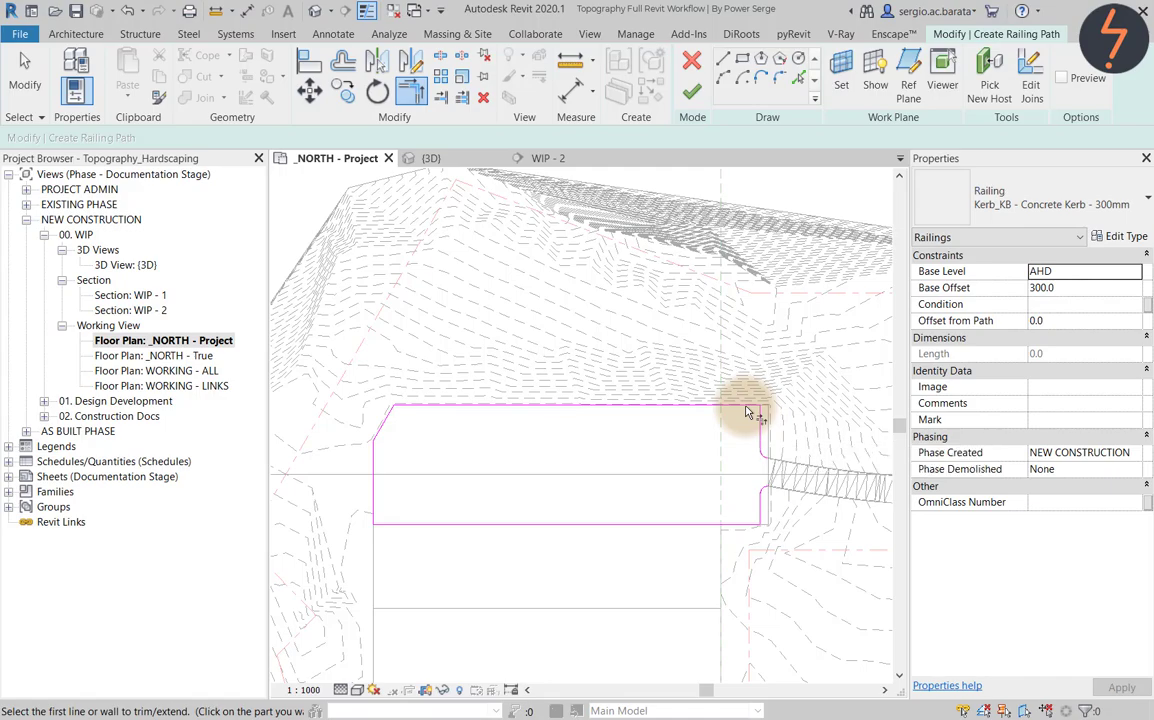
pyautogui.click(1110, 271)
pyautogui.click(1117, 320)
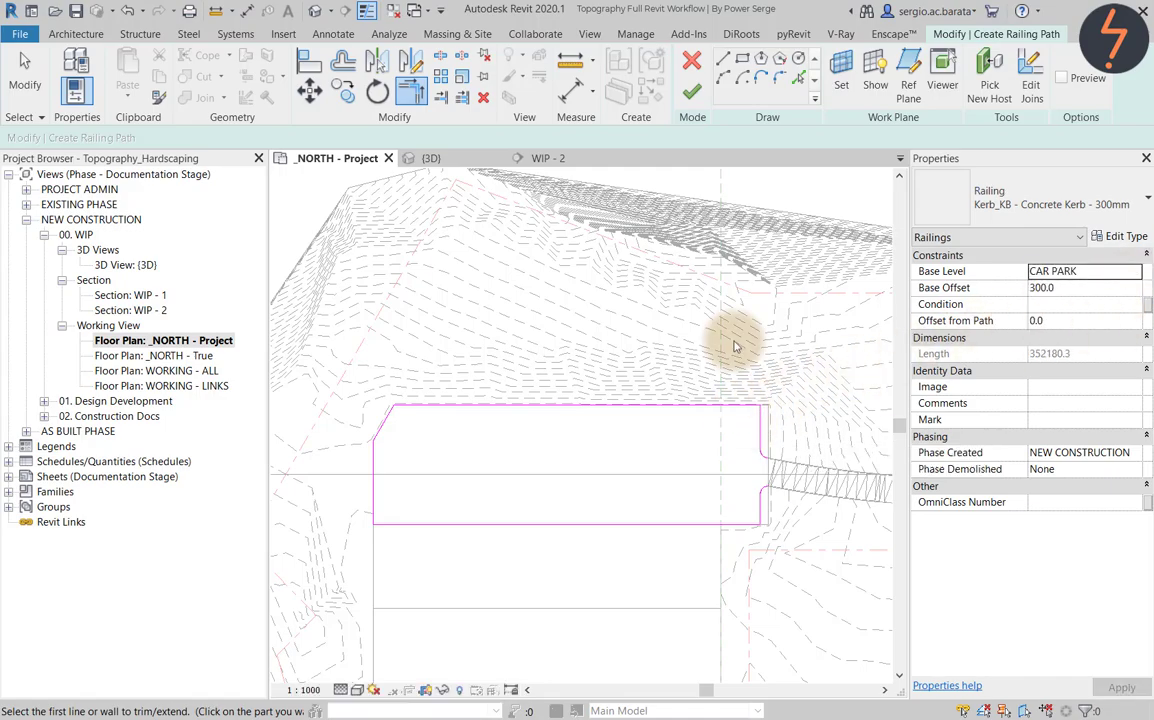